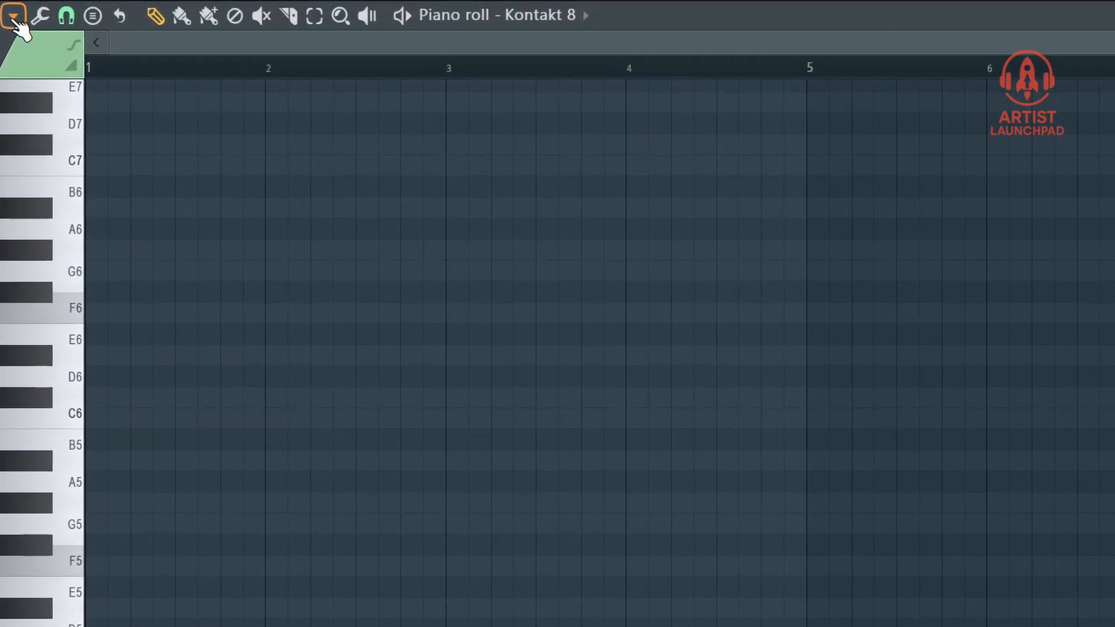
Step: Set the piano roll's scale highlighting to root note F with the Minor Natural (Aeolian) scale
{"action": "left_click", "coordinate": [13, 14]}
{"action": "mouse_move", "coordinate": [56, 143]}
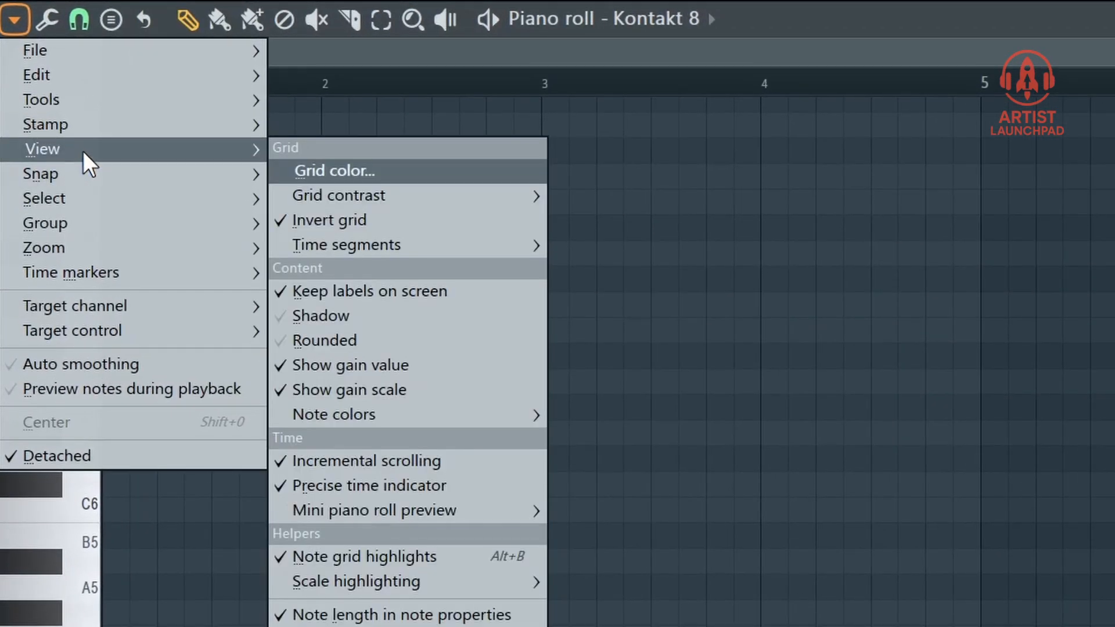
{"action": "mouse_move", "coordinate": [378, 582]}
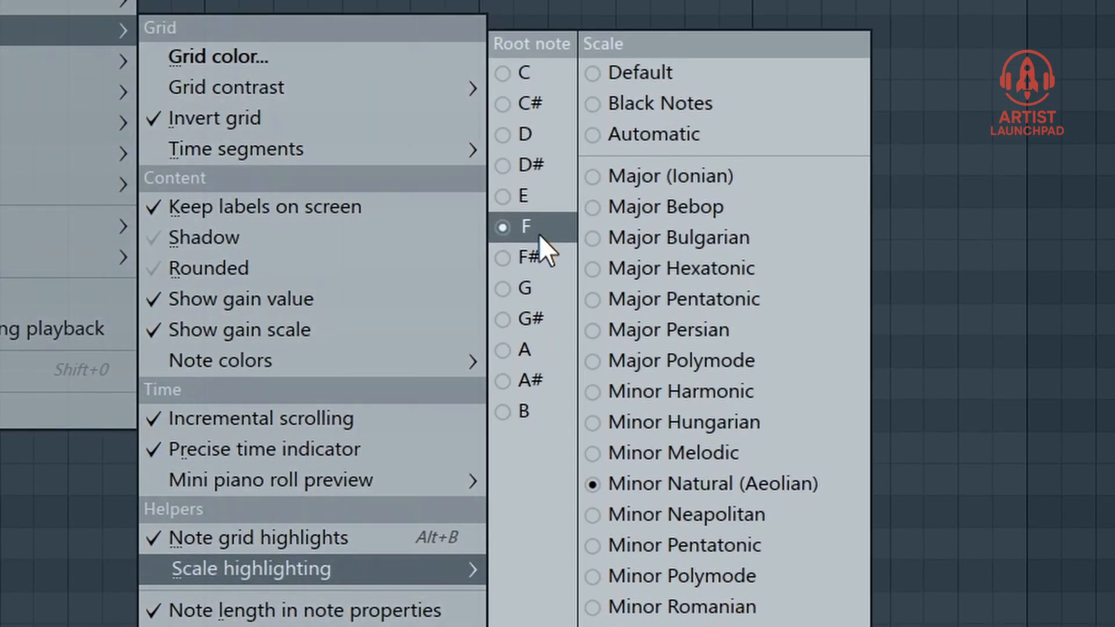
{"action": "left_click", "coordinate": [538, 234]}
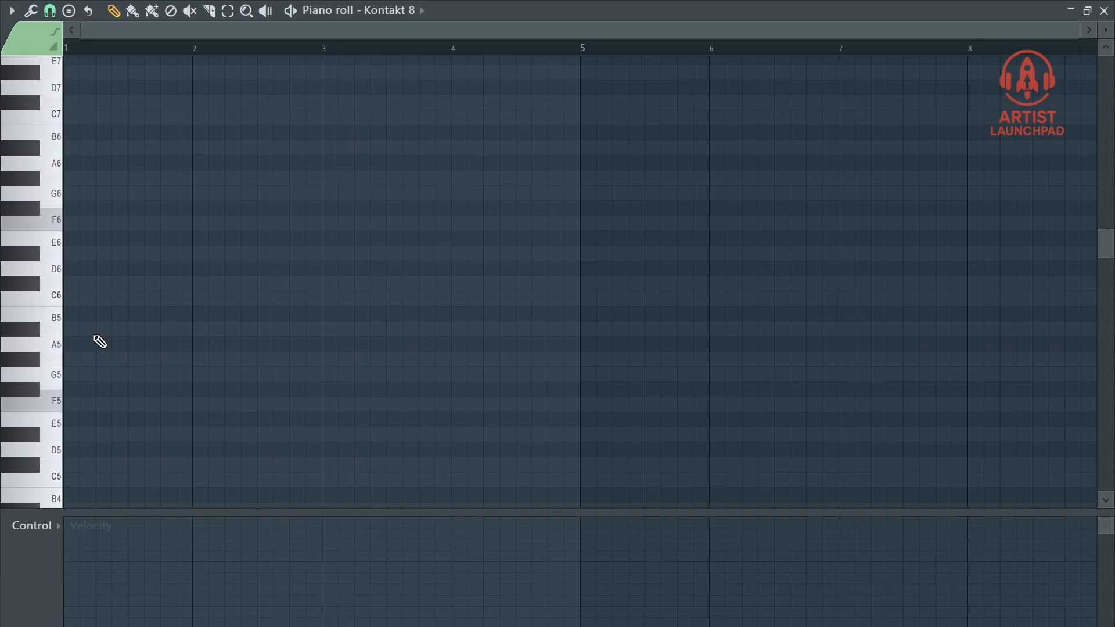
Step: Draw two one-bar chords: F6, G#6 and C7 in bar 1, and C#6, F6 and G#6 in bar 2
{"action": "scroll", "coordinate": [84, 292], "scroll_direction": "up", "scroll_amount": 1}
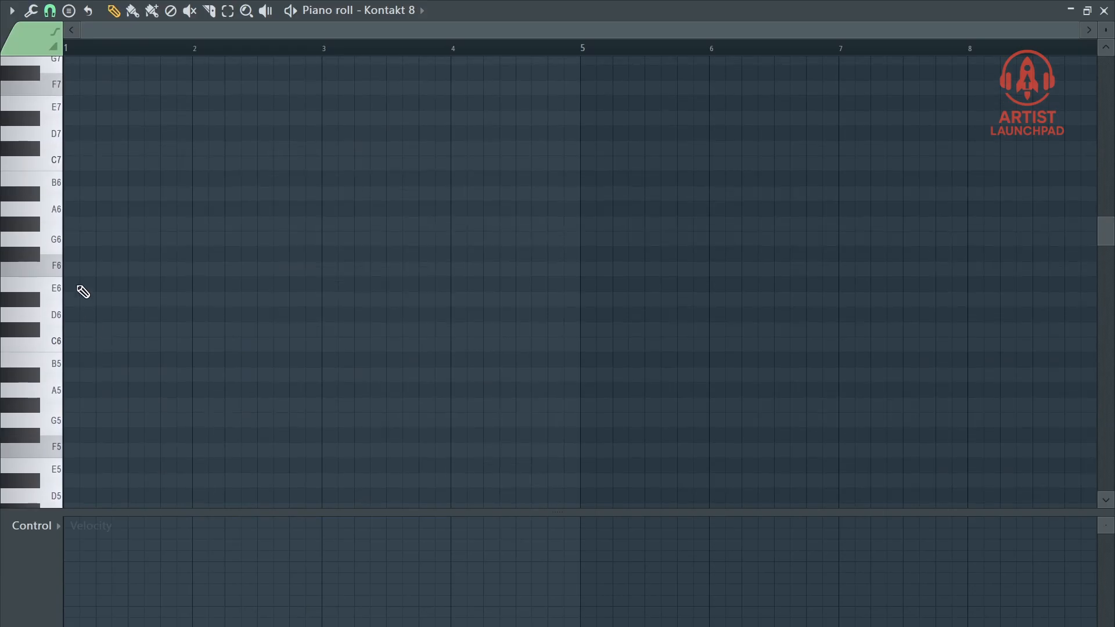
{"action": "left_click", "coordinate": [75, 269]}
{"action": "scroll", "coordinate": [82, 281], "scroll_direction": "up", "scroll_amount": 1}
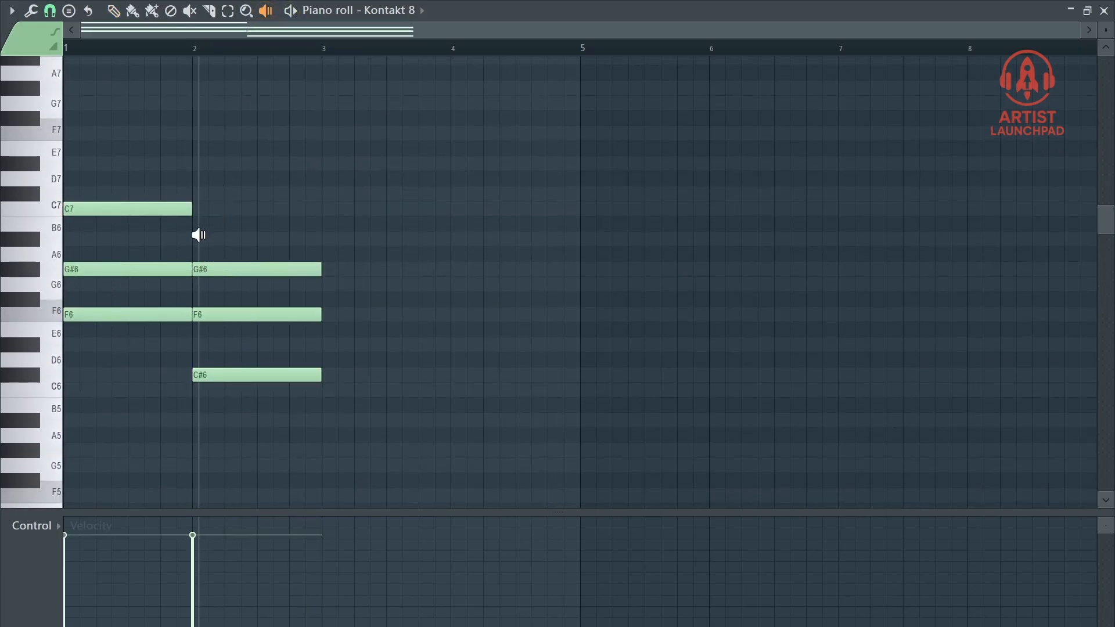
Step: Audition the two chords individually and play back the pattern
{"action": "left_click", "coordinate": [140, 243]}
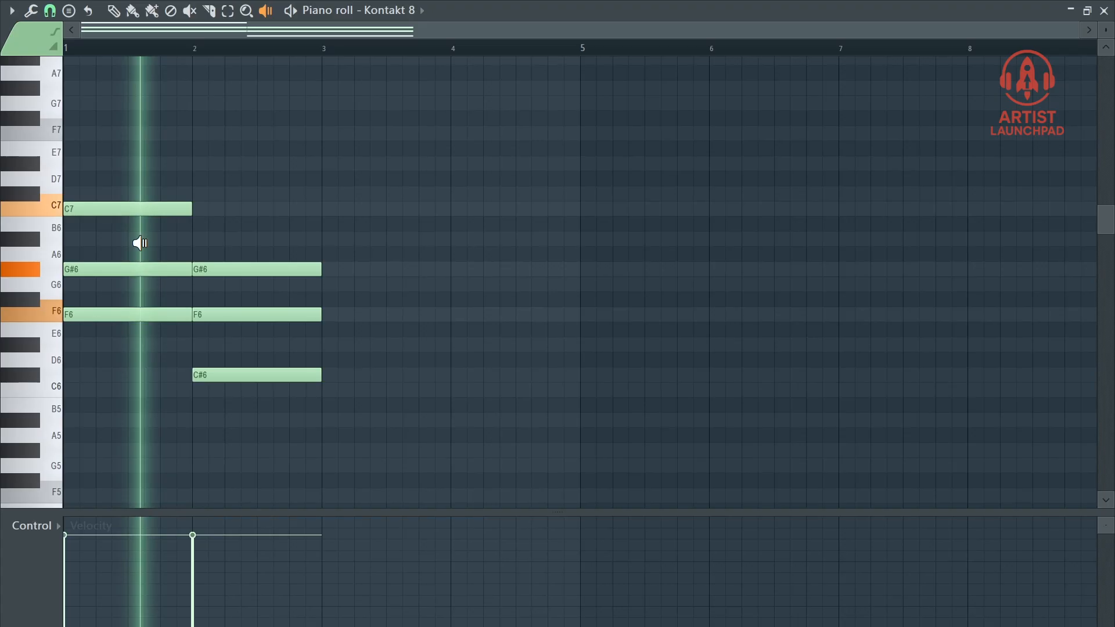
{"action": "mouse_move", "coordinate": [140, 243]}
{"action": "left_mouse_down"}
{"action": "mouse_move", "coordinate": [231, 356]}
{"action": "mouse_move", "coordinate": [268, 381]}
{"action": "left_mouse_up"}
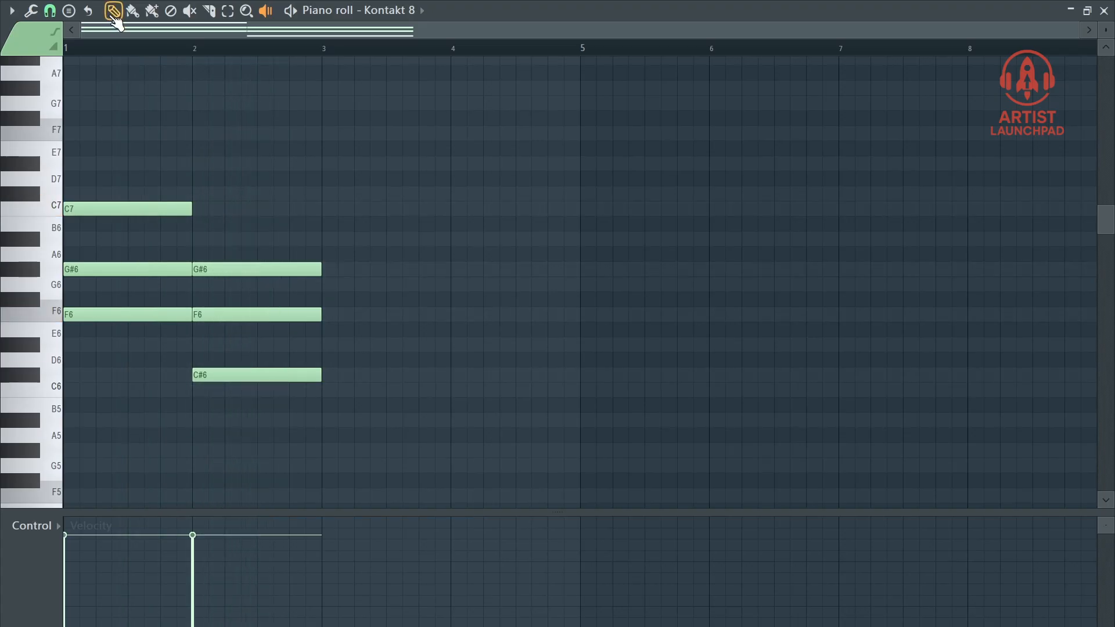
{"action": "scroll", "coordinate": [244, 43], "scroll_direction": "up", "scroll_amount": 3}
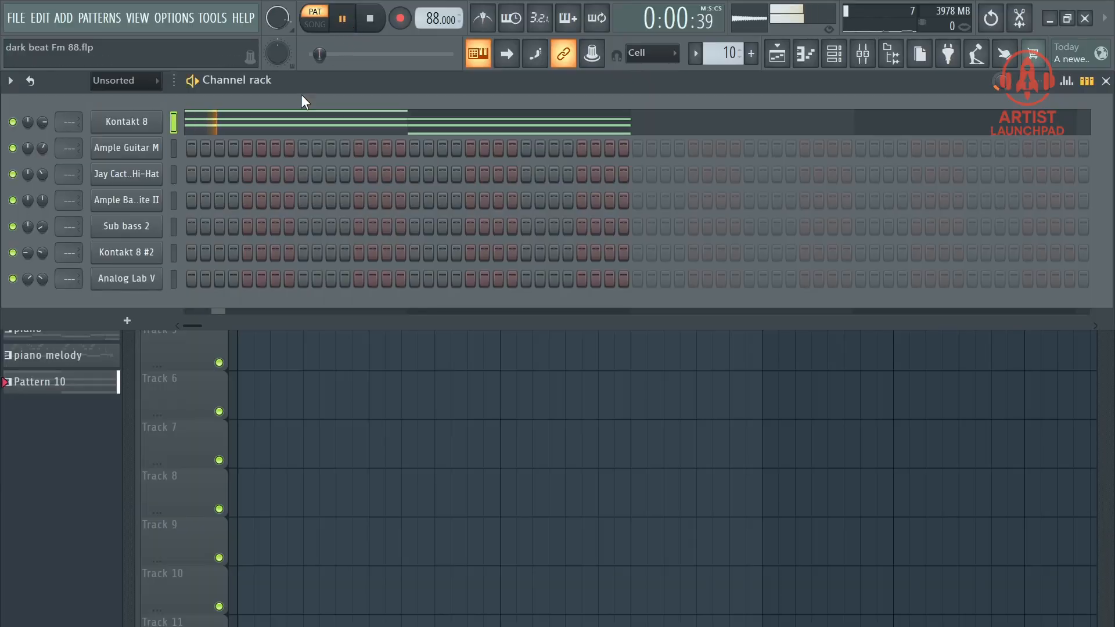
{"action": "key", "text": "space"}
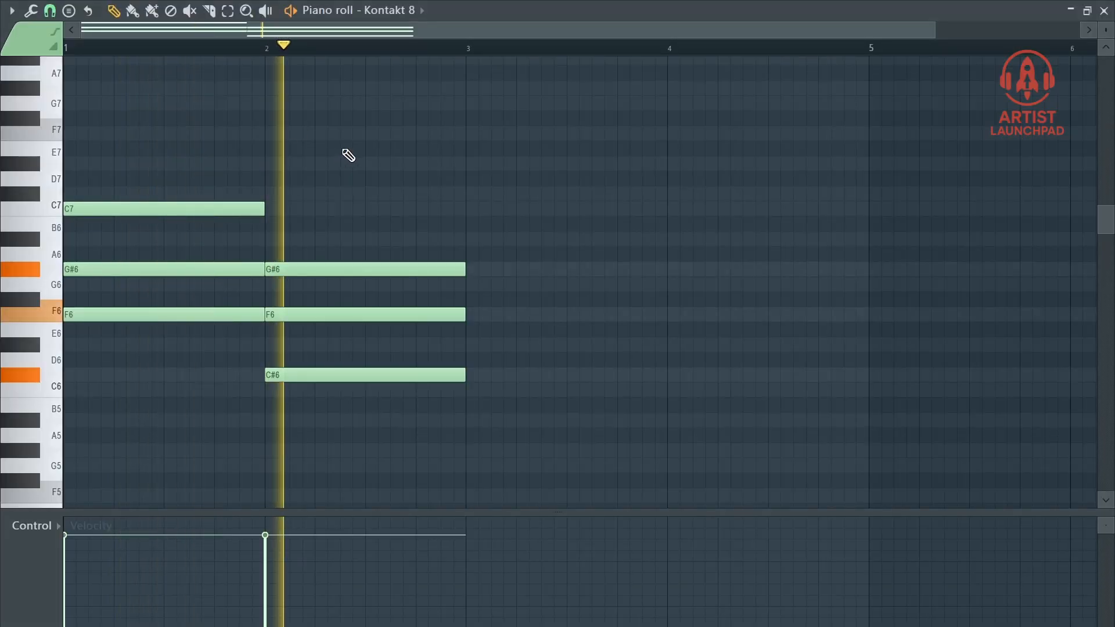
{"action": "key", "text": "space"}
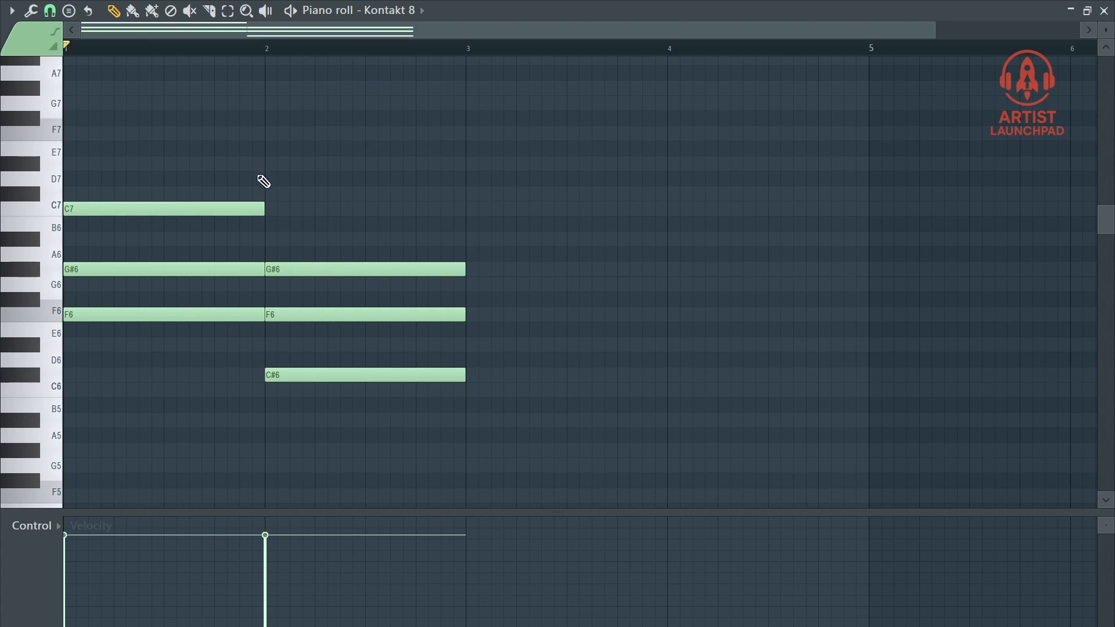
Step: Transpose the C7 note in bar 1 down one octave to C6 and listen to the chords
{"action": "scroll", "coordinate": [264, 43], "scroll_direction": "up", "scroll_amount": 2}
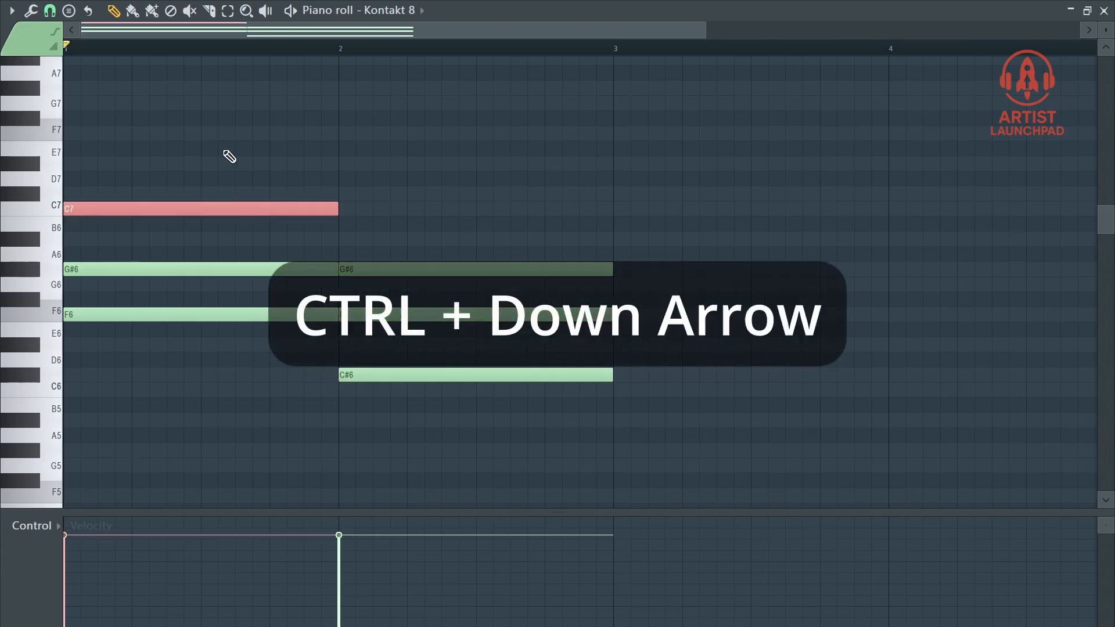
{"action": "key", "text": "ctrl+Down"}
{"action": "right_click", "coordinate": [199, 139]}
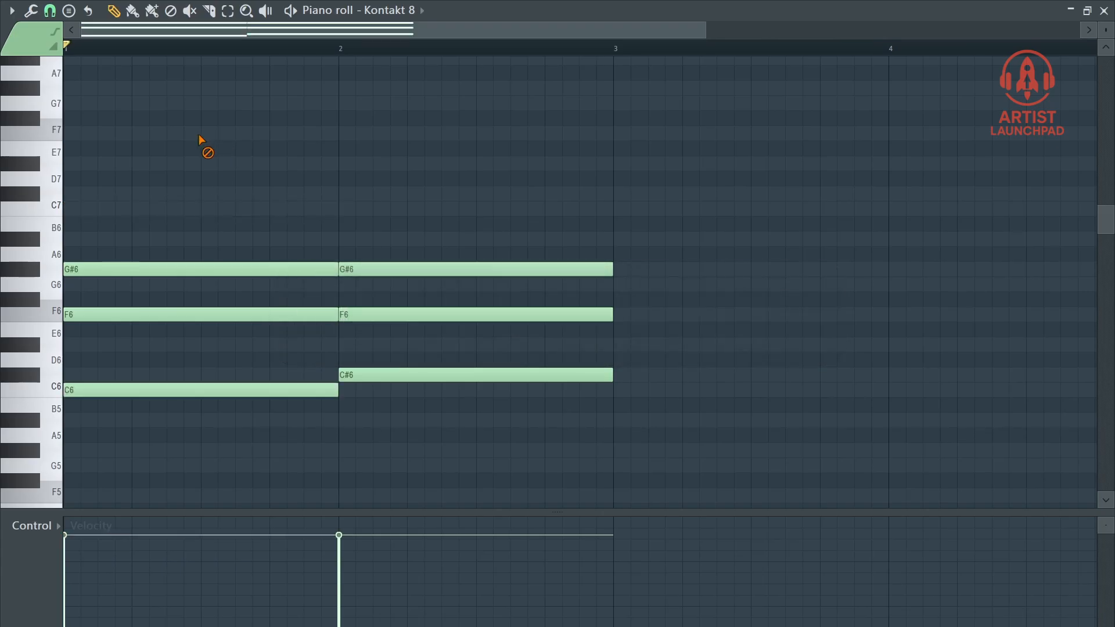
{"action": "key", "text": "space"}
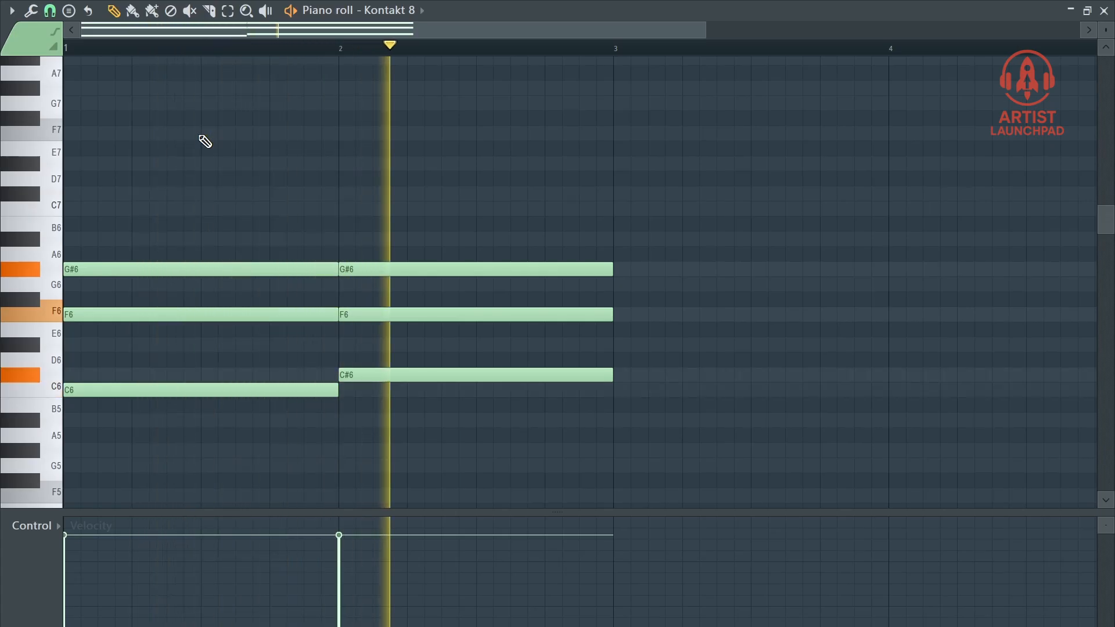
{"action": "key", "text": "space"}
Step: Copy the lowest note of each chord one octave down as C5 and C#5 bass notes and listen to the result
{"action": "scroll", "coordinate": [235, 142], "scroll_direction": "down", "scroll_amount": 4}
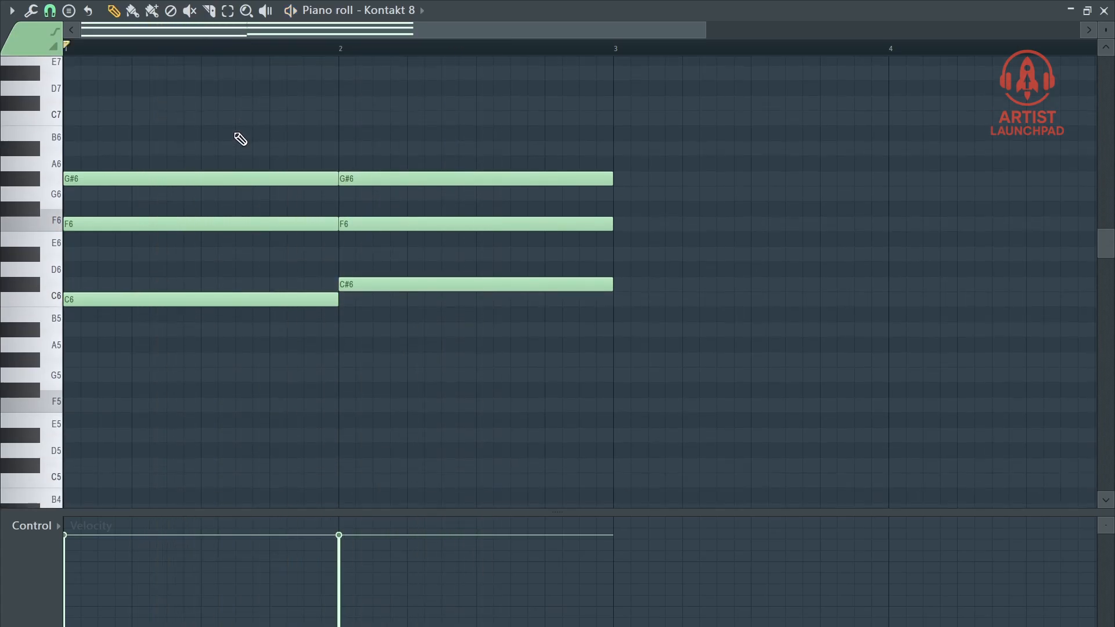
{"action": "scroll", "coordinate": [234, 144], "scroll_direction": "down", "scroll_amount": 2}
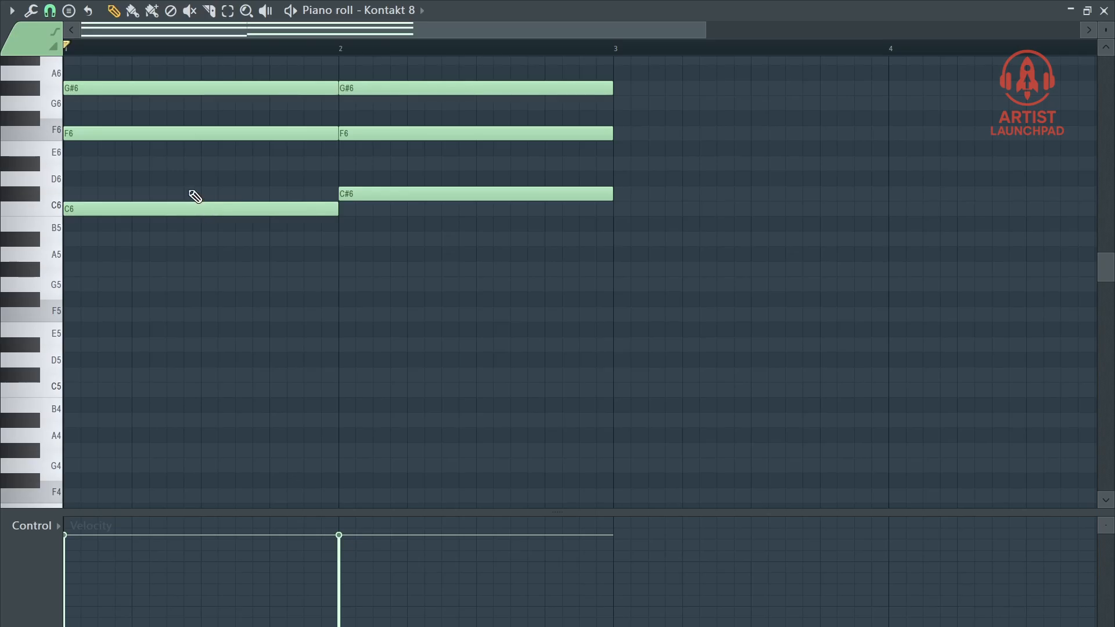
{"action": "left_click_drag", "start_coordinate": [189, 157], "coordinate": [436, 285]}
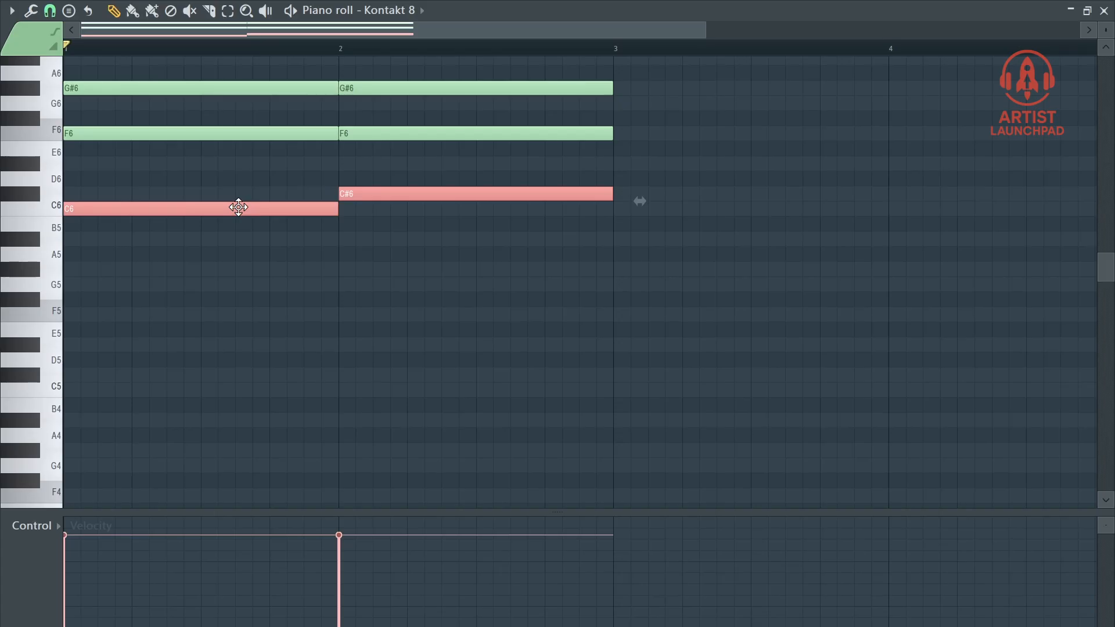
{"action": "key", "text": "ctrl+Down"}
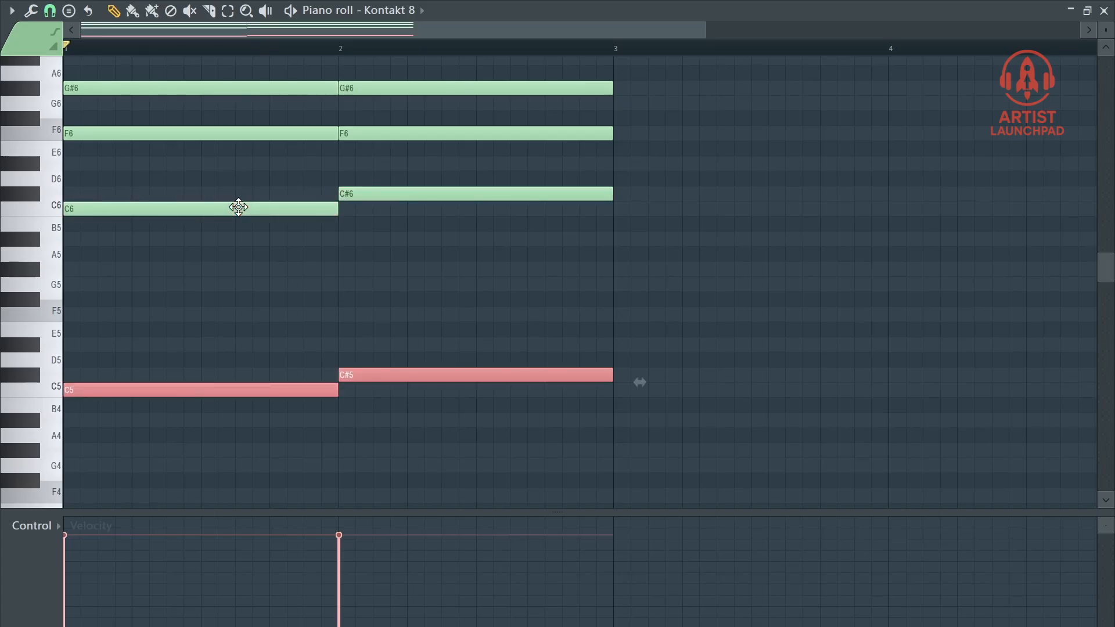
{"action": "left_click", "coordinate": [228, 190]}
{"action": "key", "text": "space"}
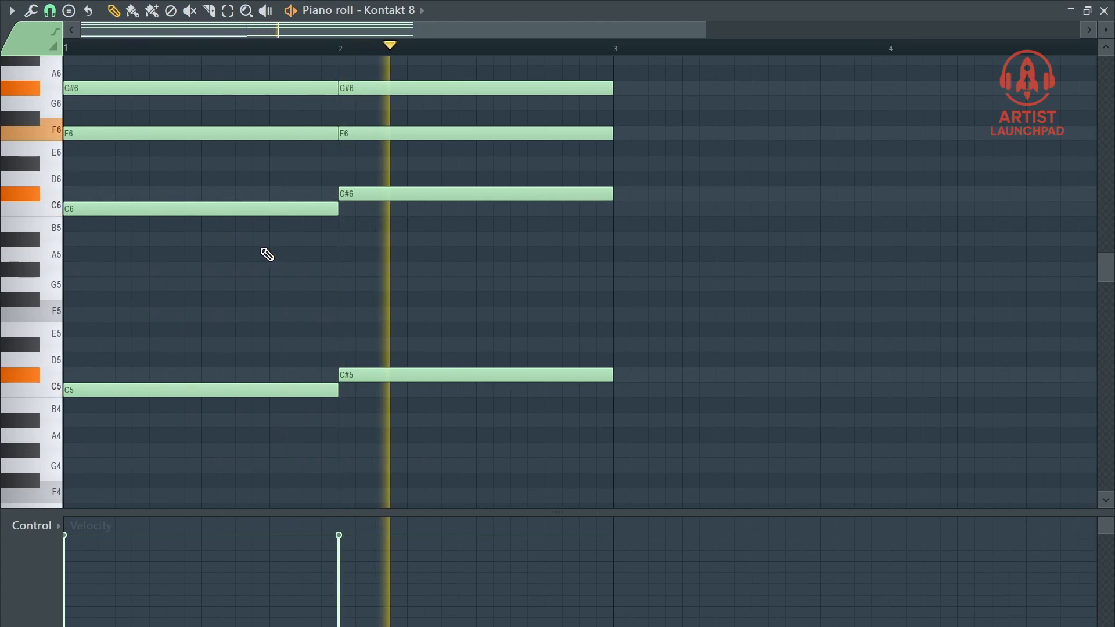
{"action": "key", "text": "space"}
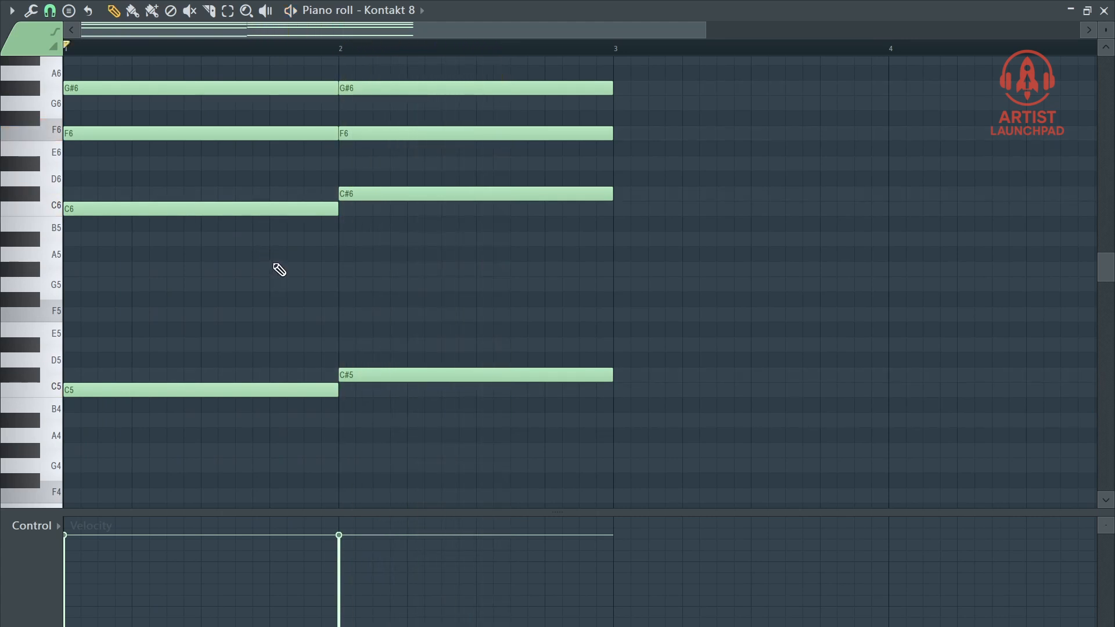
Step: Lower the velocity of the C5 and C#5 bass notes well below the chord notes and play the pattern
{"action": "scroll", "coordinate": [273, 256], "scroll_direction": "up", "scroll_amount": 1}
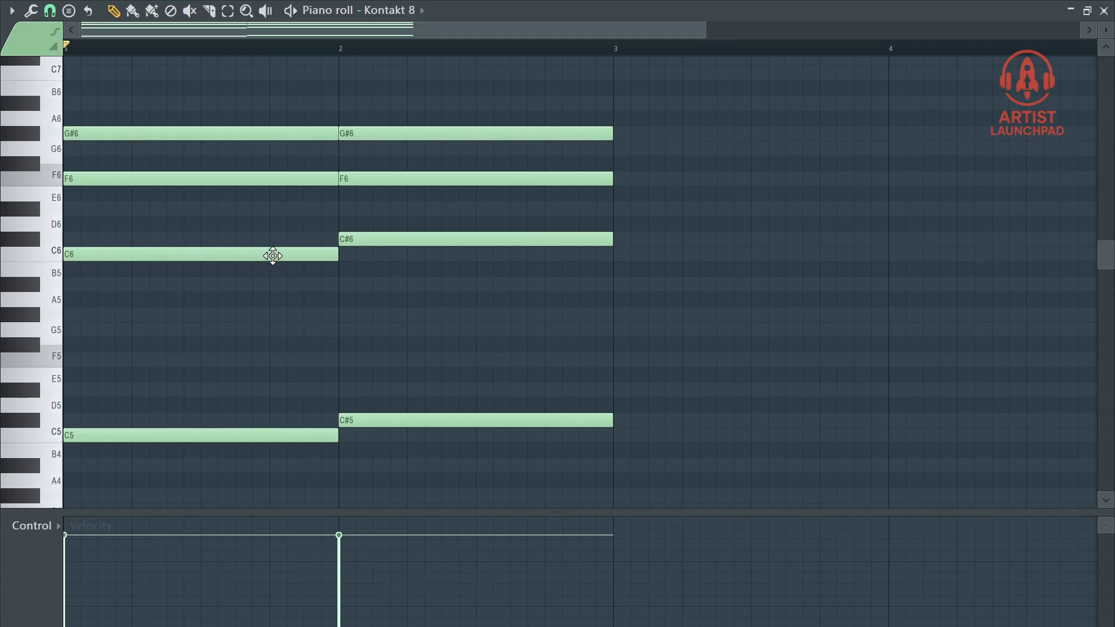
{"action": "scroll", "coordinate": [302, 326], "scroll_direction": "down", "scroll_amount": 2}
{"action": "left_click_drag", "start_coordinate": [220, 281], "coordinate": [347, 351]}
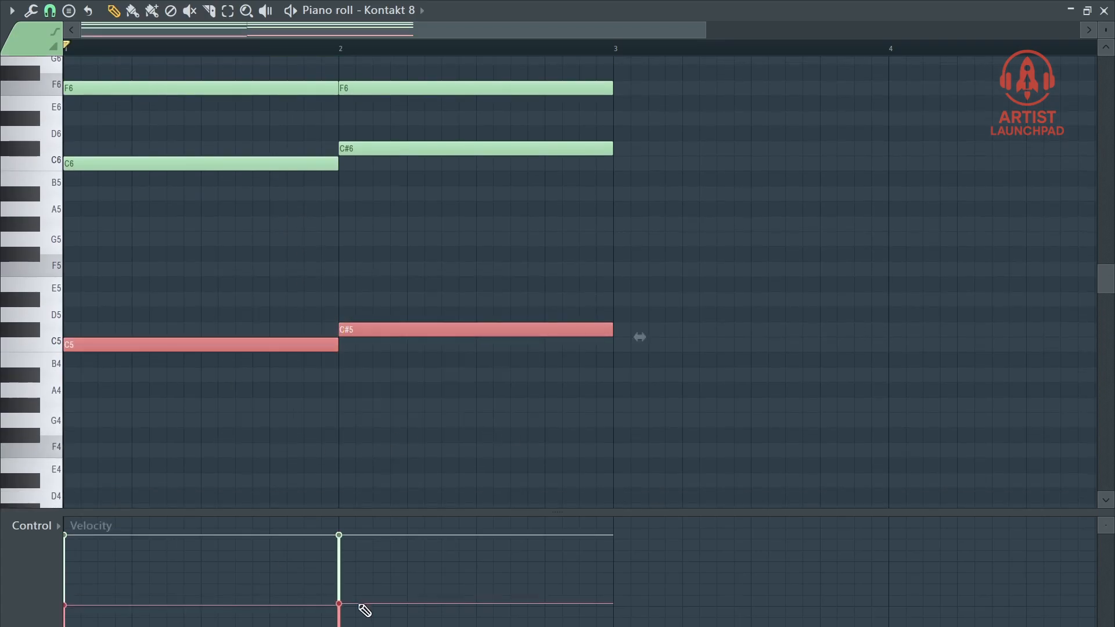
{"action": "key", "text": "ctrl+d"}
{"action": "key", "text": "space"}
{"action": "scroll", "coordinate": [214, 417], "scroll_direction": "up", "scroll_amount": 4}
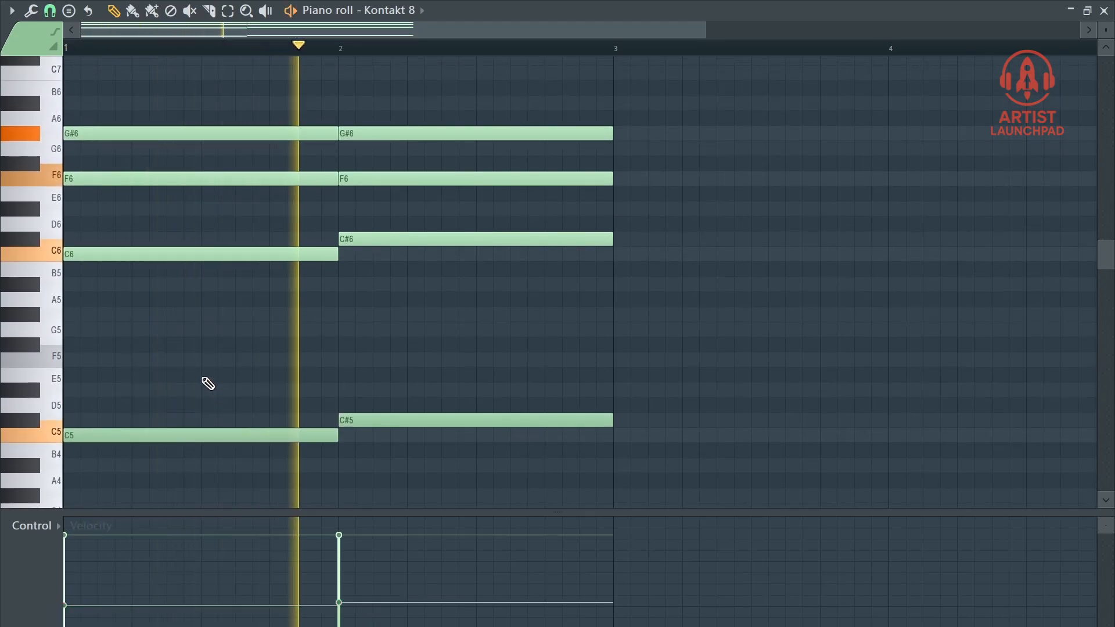
{"action": "scroll", "coordinate": [220, 40], "scroll_direction": "up", "scroll_amount": 3}
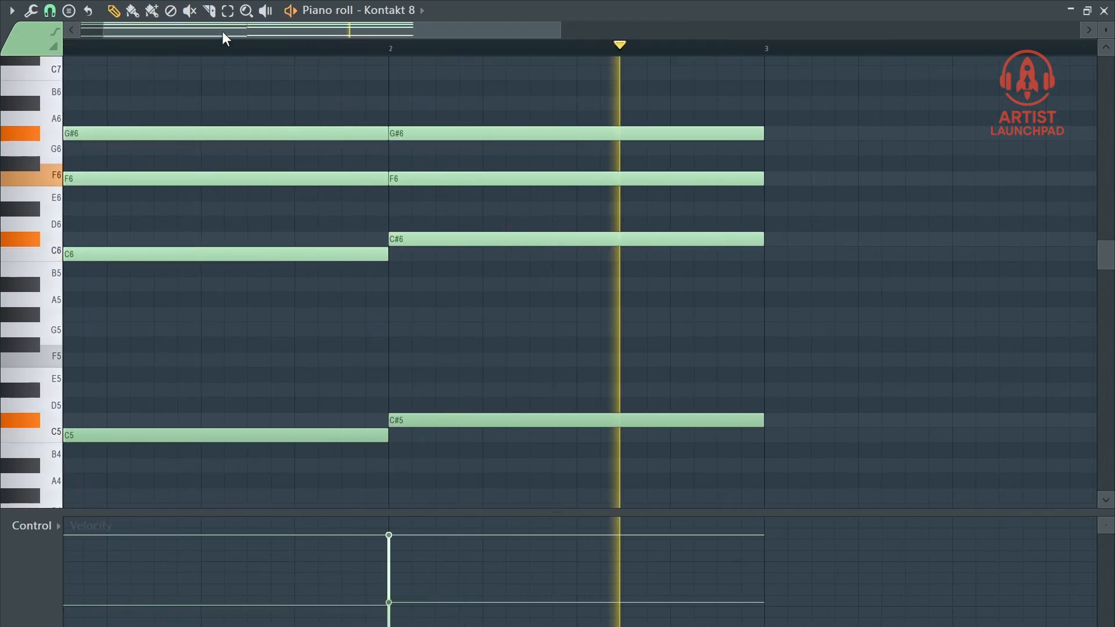
{"action": "scroll", "coordinate": [251, 236], "scroll_direction": "up", "scroll_amount": 2}
{"action": "key", "text": "space"}
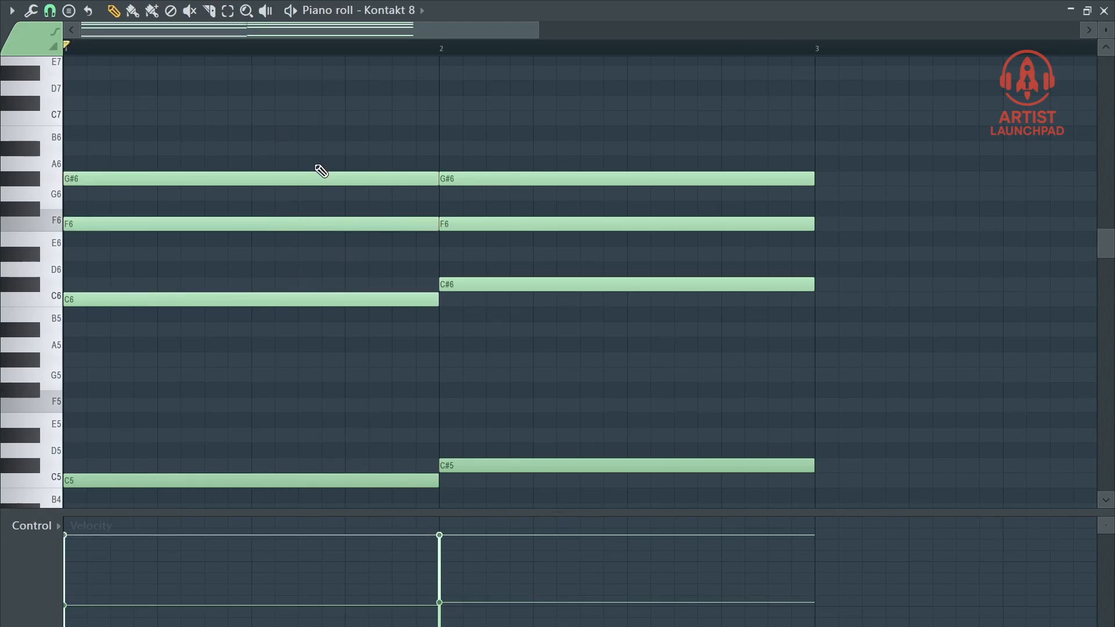
Step: Shorten the C6 note in bar 1 to one beat, start that bar's F6 and G#6 on beat 3, and listen
{"action": "left_click_drag", "start_coordinate": [321, 171], "coordinate": [318, 249]}
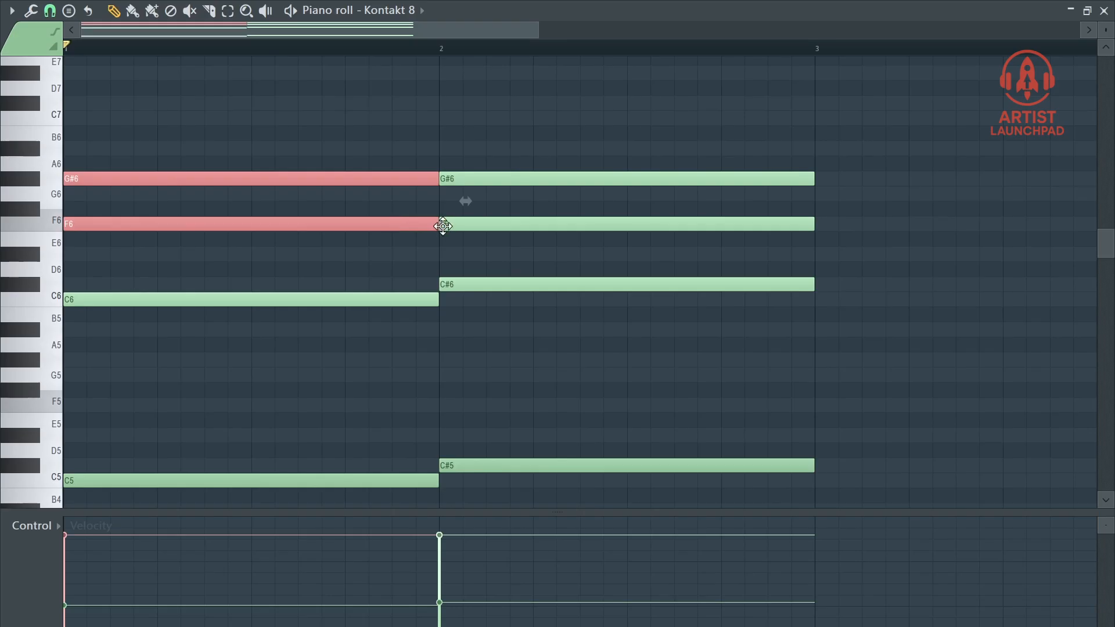
{"action": "key", "text": "ctrl+z"}
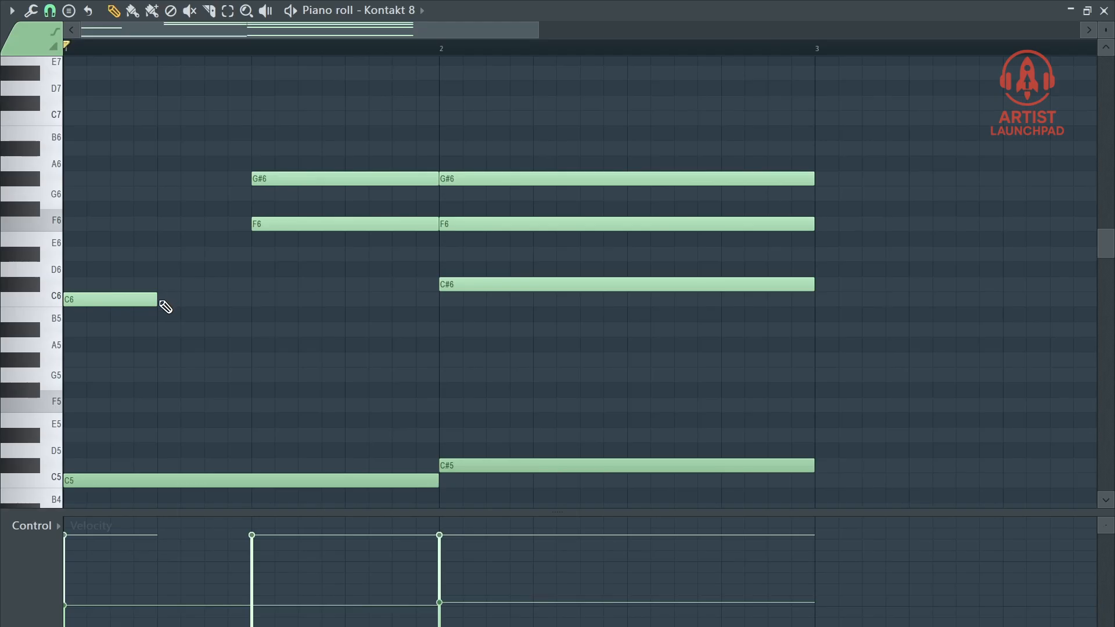
{"action": "key", "text": "space"}
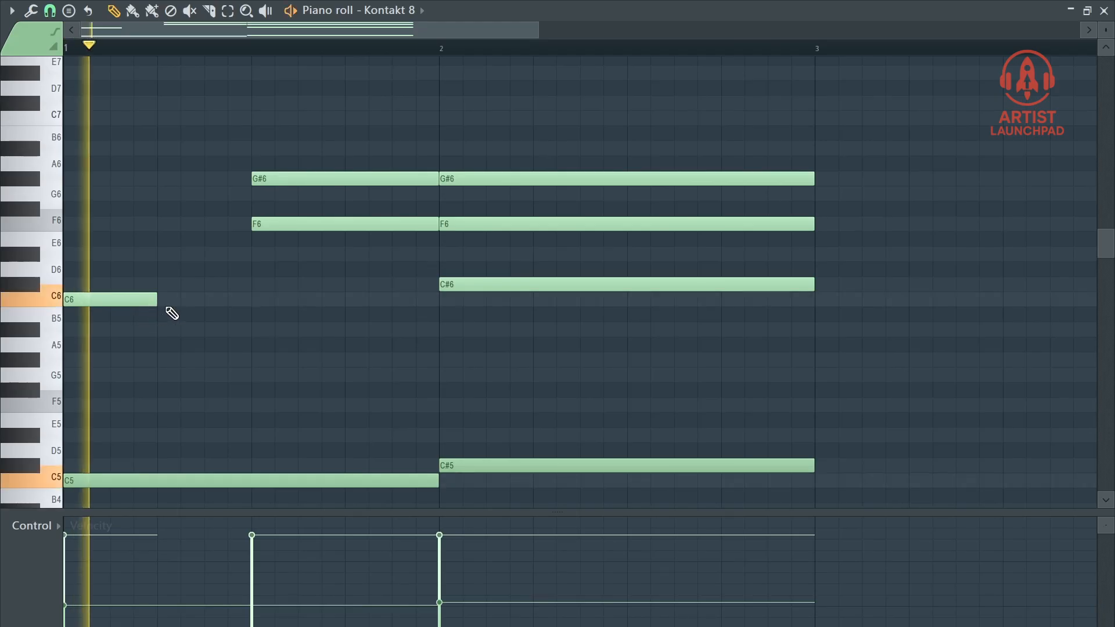
{"action": "key", "text": "space"}
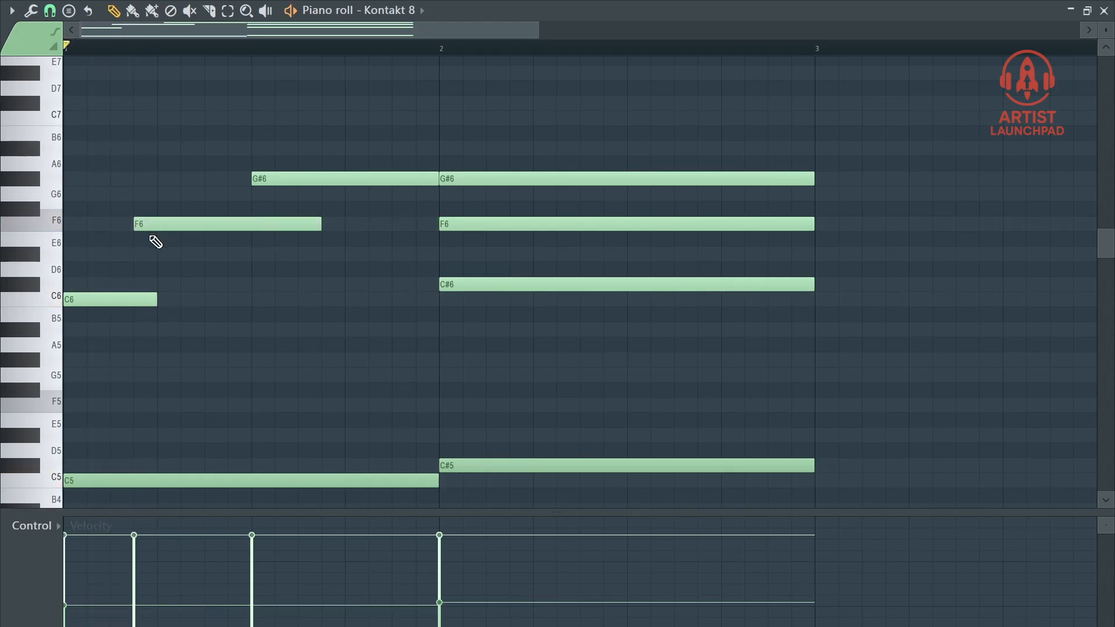
Step: Move the bar 1 F6 note to start half a beat into the bar and add a second one-beat C6 on beat 2
{"action": "key", "text": "space"}
{"action": "key", "text": "space"}
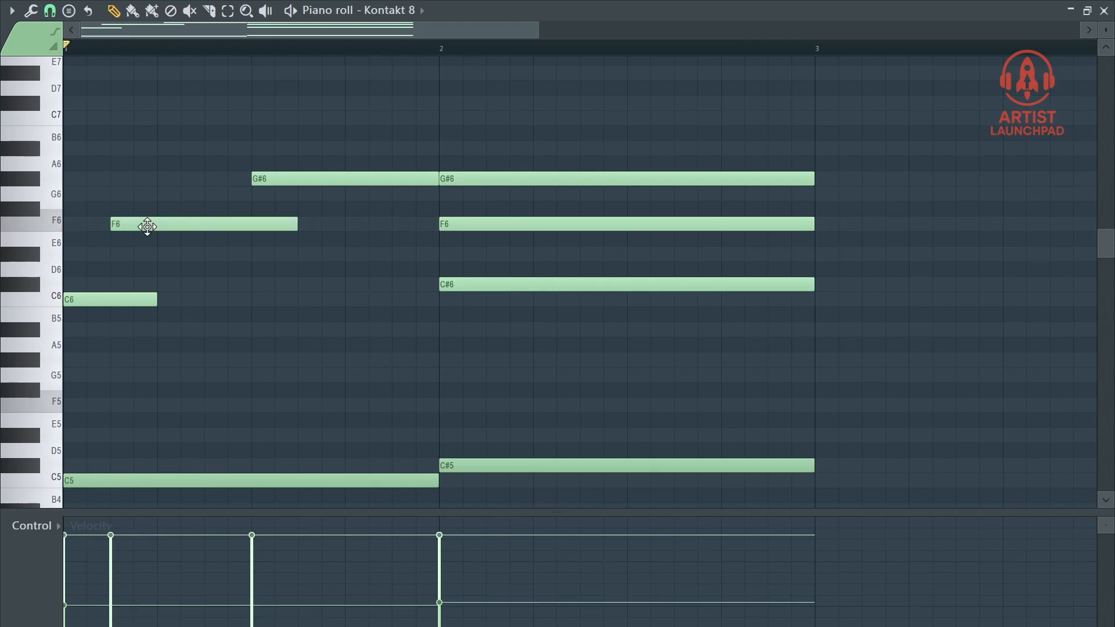
{"action": "key", "text": "space"}
{"action": "key", "text": "space"}
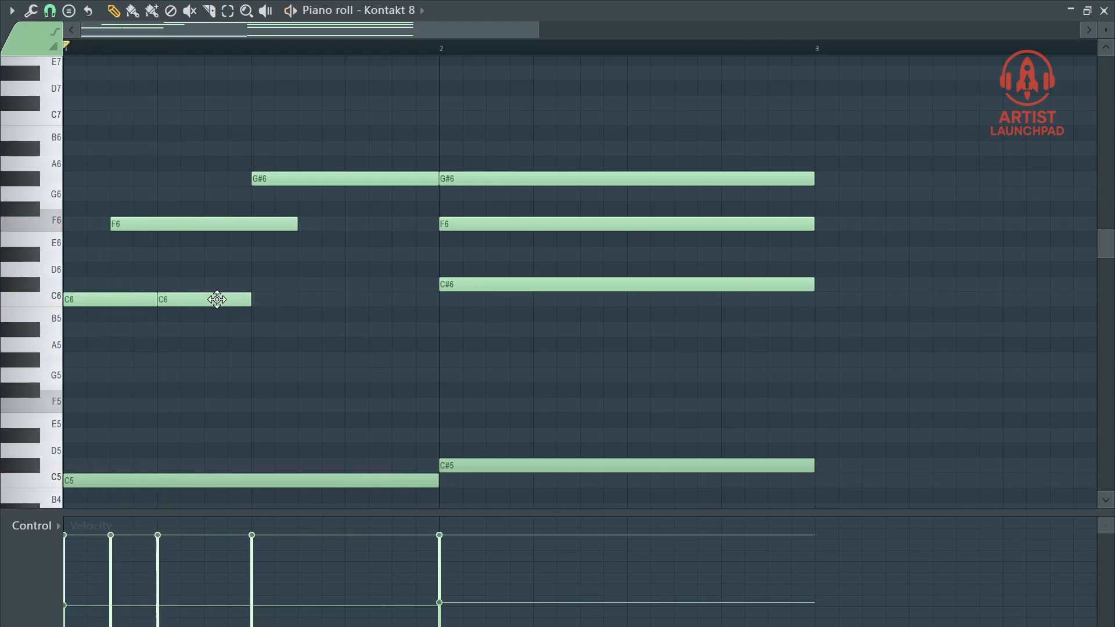
Step: Move the bar 1 G#6 note to start half a beat after beat 2 and play back the rhythm
{"action": "key", "text": "space"}
{"action": "key", "text": "space"}
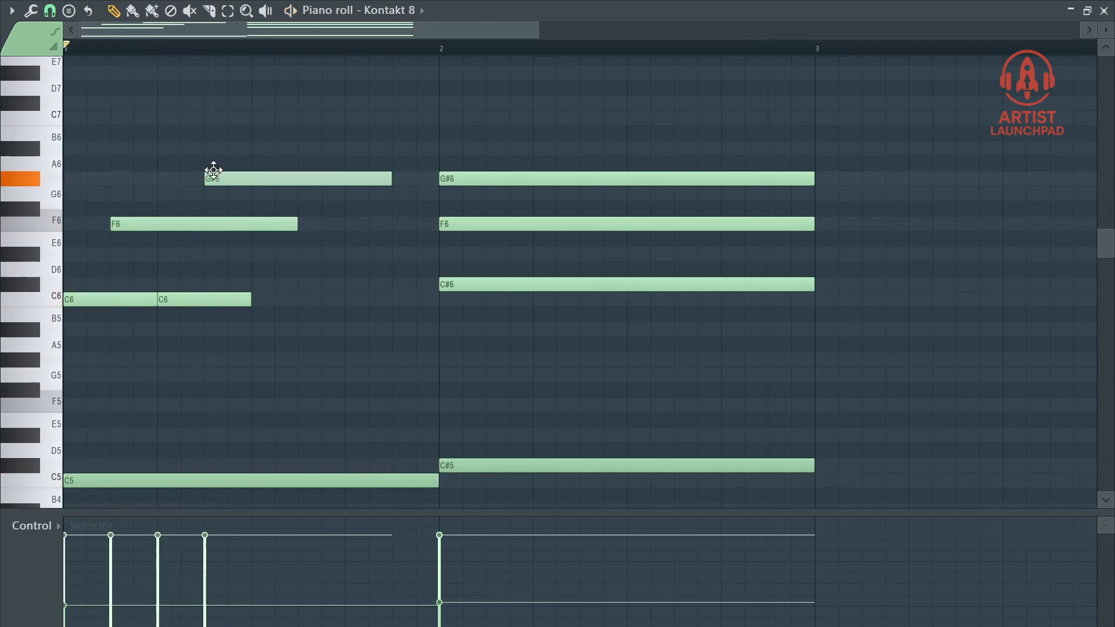
{"action": "key", "text": "space"}
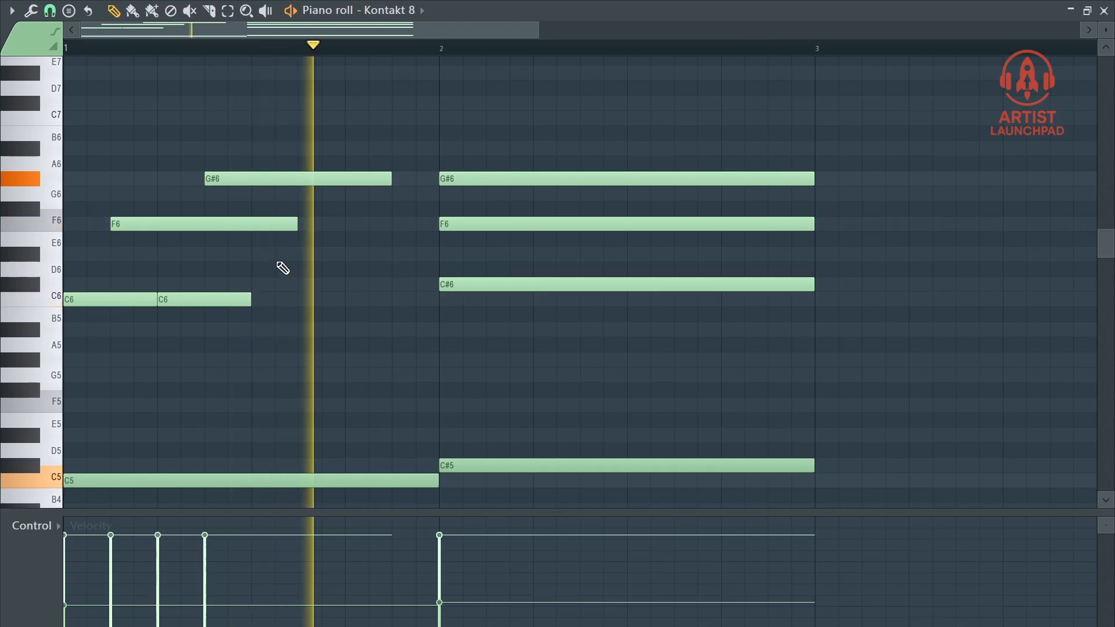
{"action": "key", "text": "space"}
Step: Extend the second C6 and the G#6 in bar 1 to the end of the bar and play the pattern
{"action": "left_click", "coordinate": [294, 299]}
{"action": "key", "text": "space"}
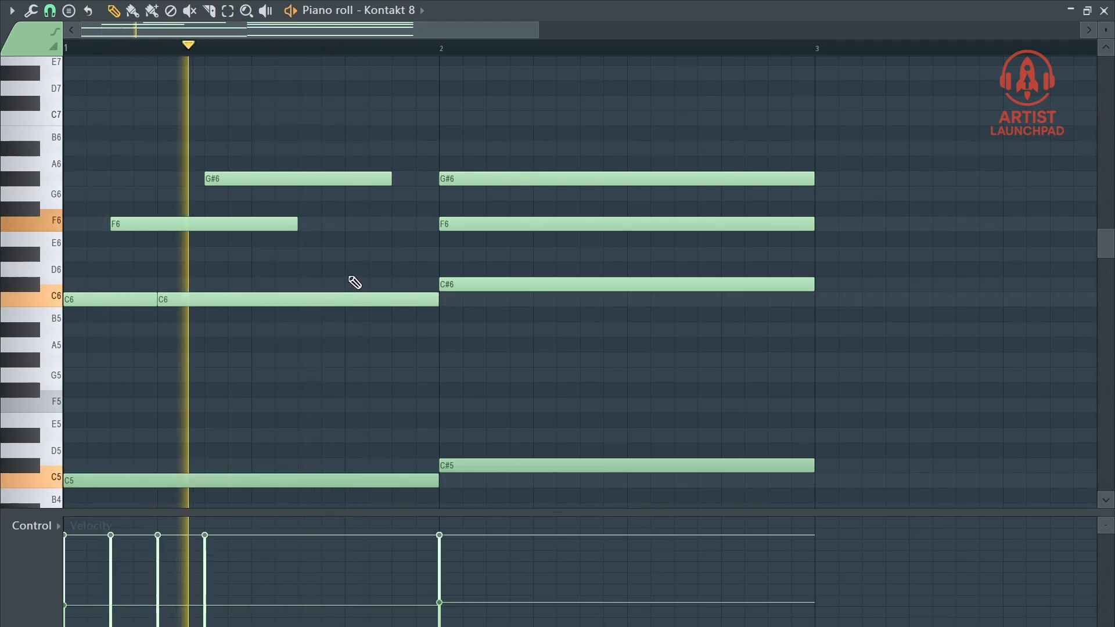
{"action": "left_click_drag", "start_coordinate": [388, 180], "coordinate": [437, 181]}
{"action": "key", "text": "space"}
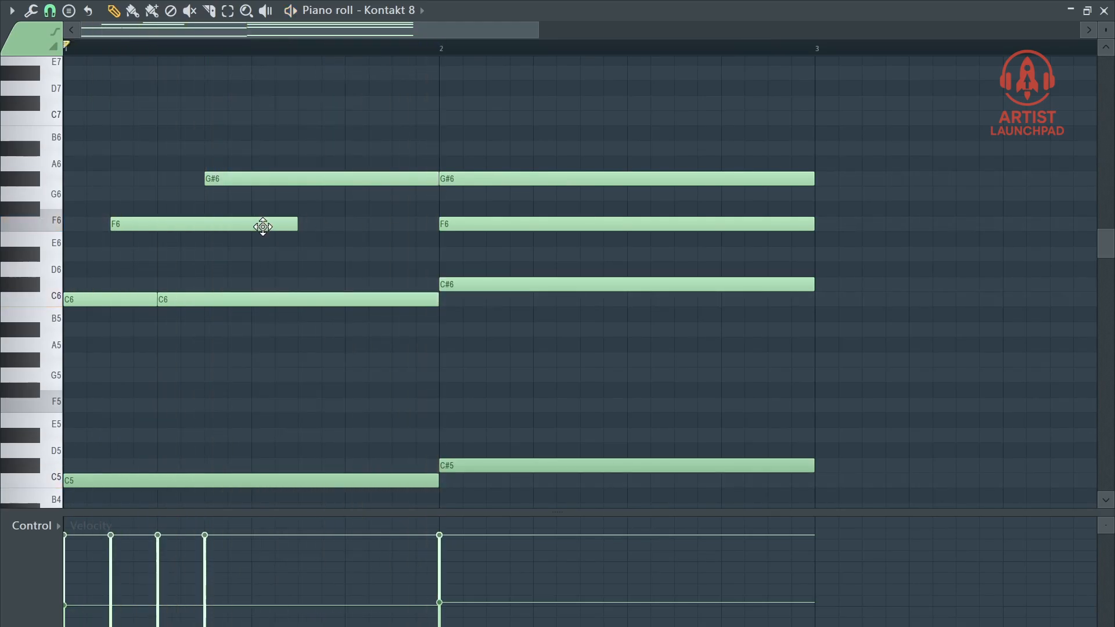
{"action": "key", "text": "space"}
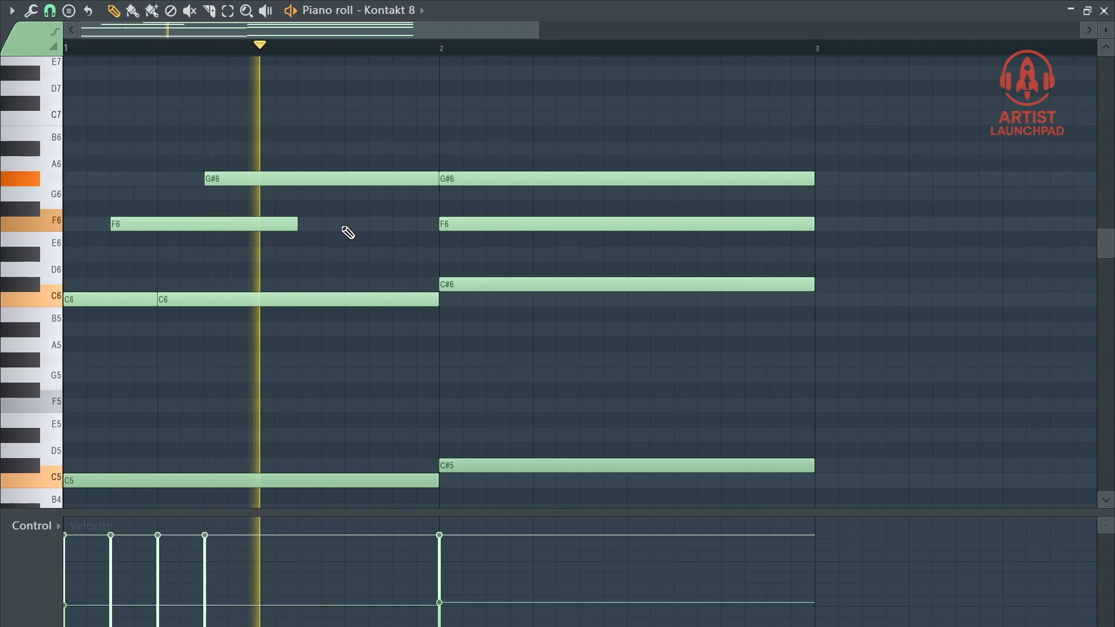
Step: Add a D#6 note starting half a beat after beat 3 in bar 1 and listen
{"action": "left_click", "coordinate": [360, 224]}
{"action": "left_click_drag", "start_coordinate": [363, 224], "coordinate": [364, 256]}
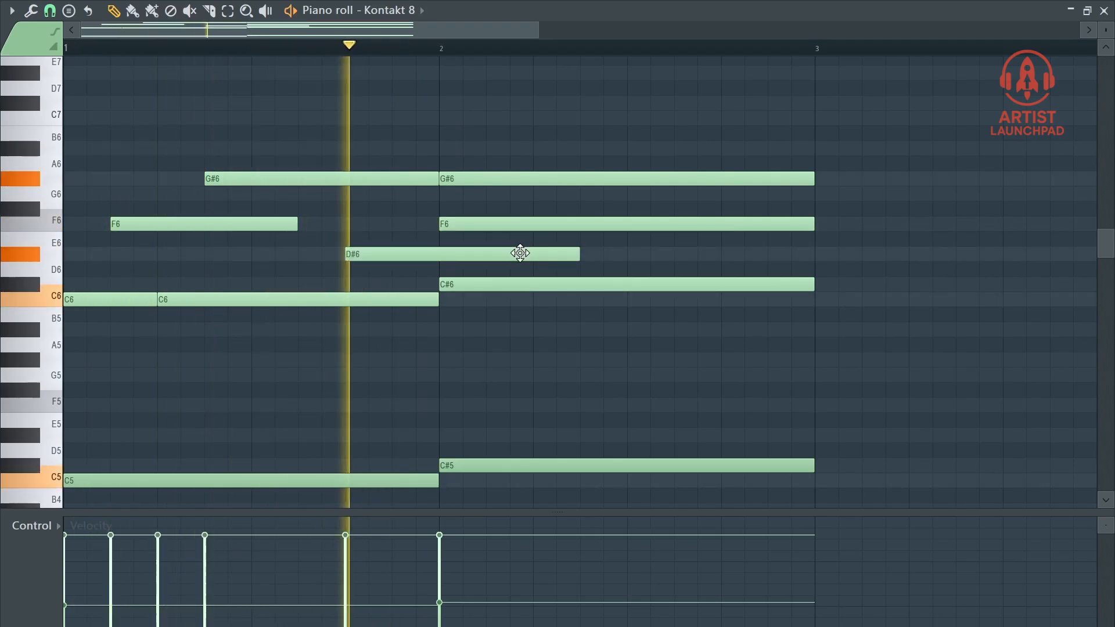
{"action": "key", "text": "space"}
{"action": "key", "text": "space"}
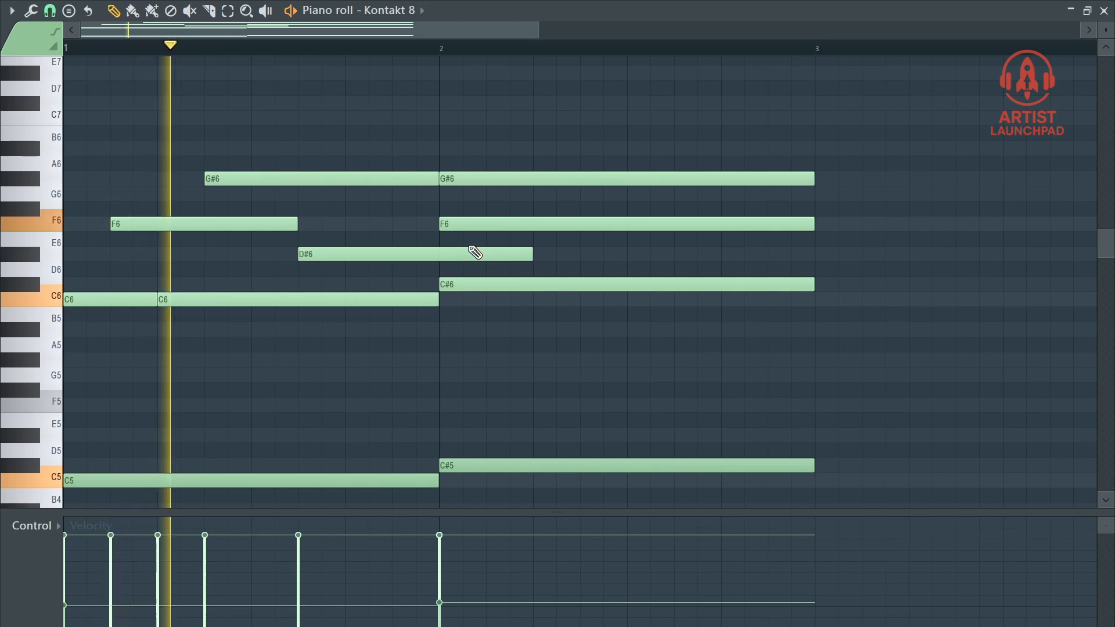
Step: Raise the new bar 1 note to G6 at half a beat long, extend F6 to the bar's end, and play back
{"action": "key", "text": "space"}
{"action": "left_click_drag", "start_coordinate": [460, 251], "coordinate": [456, 189]}
{"action": "key", "text": "space"}
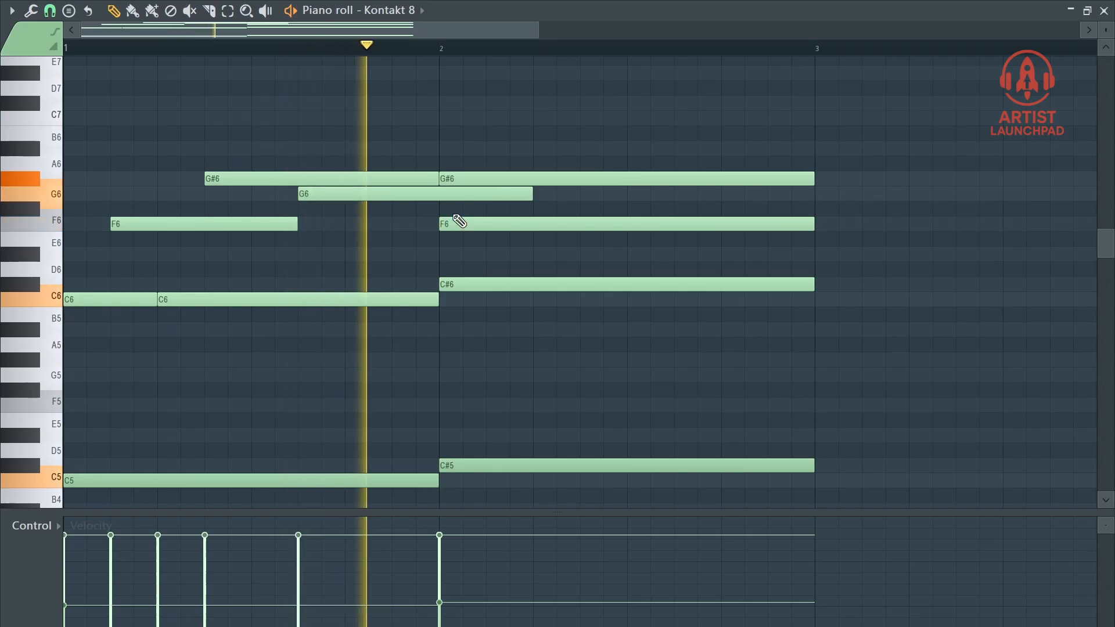
{"action": "key", "text": "space"}
{"action": "key", "text": "space"}
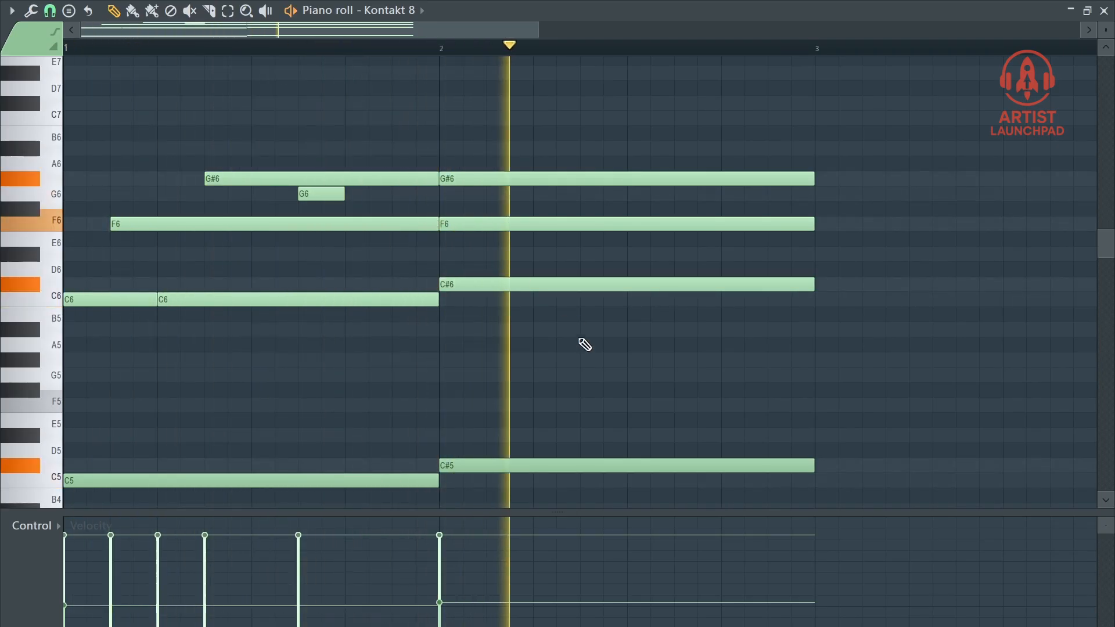
{"action": "key", "text": "space"}
Step: Shorten bar 2's C#5 to 3.75 beats and replace its long C#6 with one-beat C#6 notes on beats 1 and 2
{"action": "scroll", "coordinate": [358, 333], "scroll_direction": "up", "scroll_amount": 1}
{"action": "scroll", "coordinate": [543, 378], "scroll_direction": "down", "scroll_amount": 4}
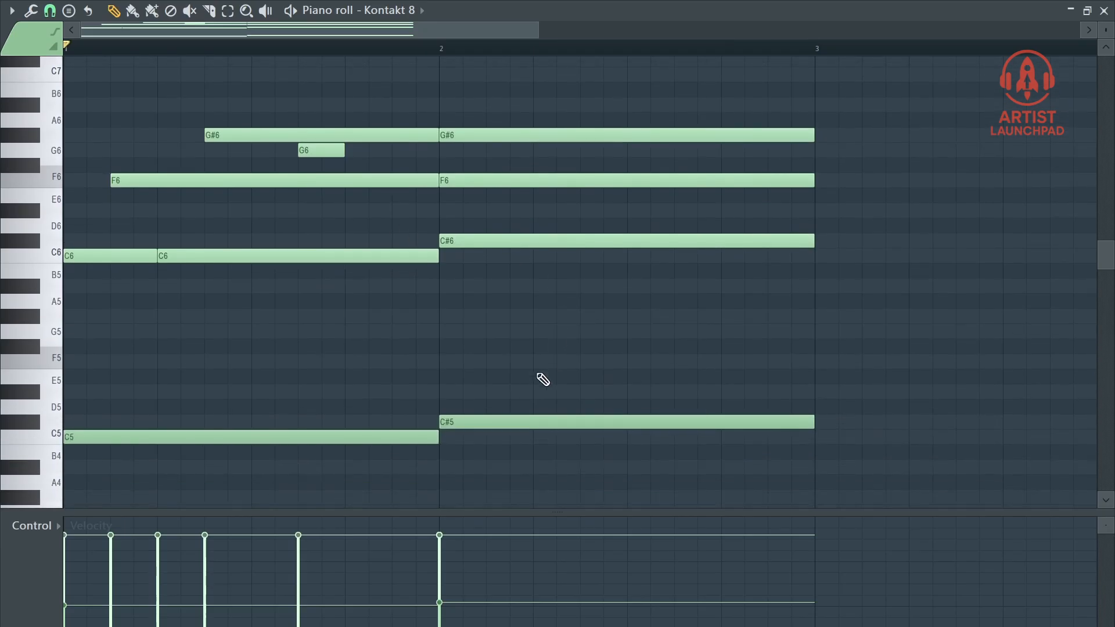
{"action": "left_click_drag", "start_coordinate": [811, 420], "coordinate": [792, 419]}
{"action": "scroll", "coordinate": [803, 372], "scroll_direction": "up", "scroll_amount": 1}
{"action": "left_click_drag", "start_coordinate": [808, 295], "coordinate": [531, 285]}
{"action": "right_click", "coordinate": [617, 317]}
{"action": "left_click", "coordinate": [551, 282]}
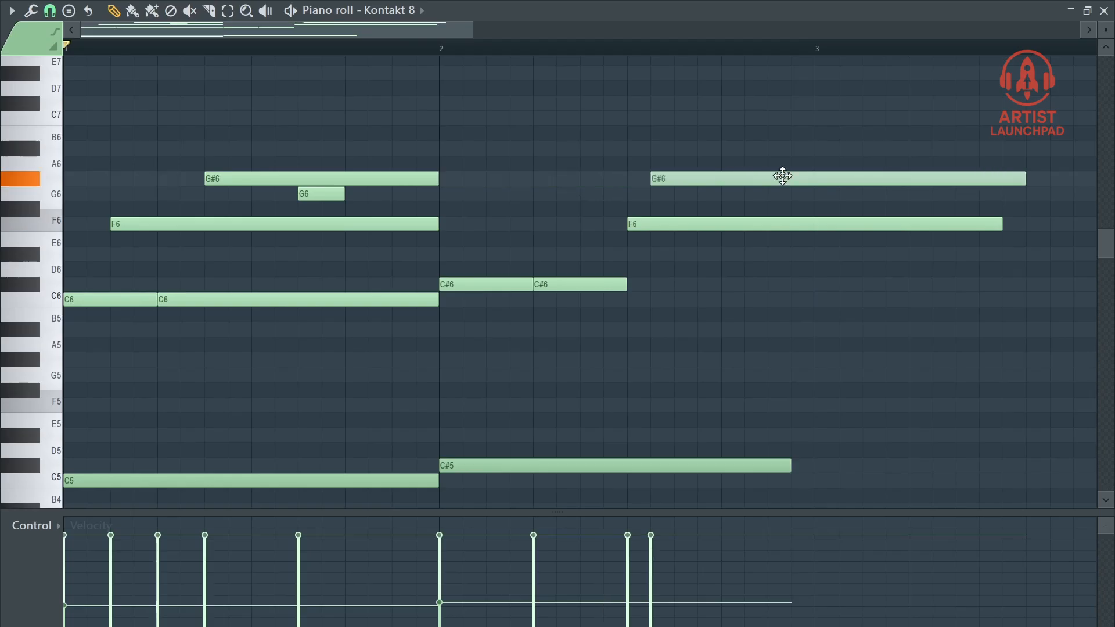
Step: Move the bar 2 F6 and G#6 notes to start on beat 3 and listen to the pattern
{"action": "scroll", "coordinate": [511, 156], "scroll_direction": "up", "scroll_amount": 2}
{"action": "right_click", "coordinate": [522, 166]}
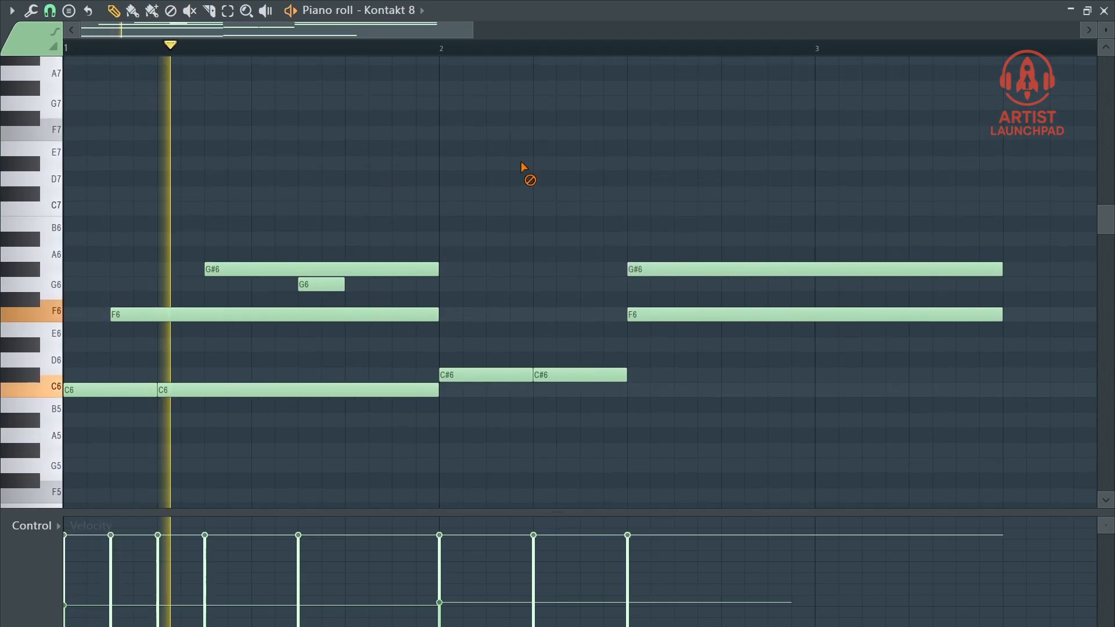
{"action": "scroll", "coordinate": [523, 165], "scroll_direction": "down", "scroll_amount": 3}
{"action": "scroll", "coordinate": [509, 162], "scroll_direction": "up", "scroll_amount": 1}
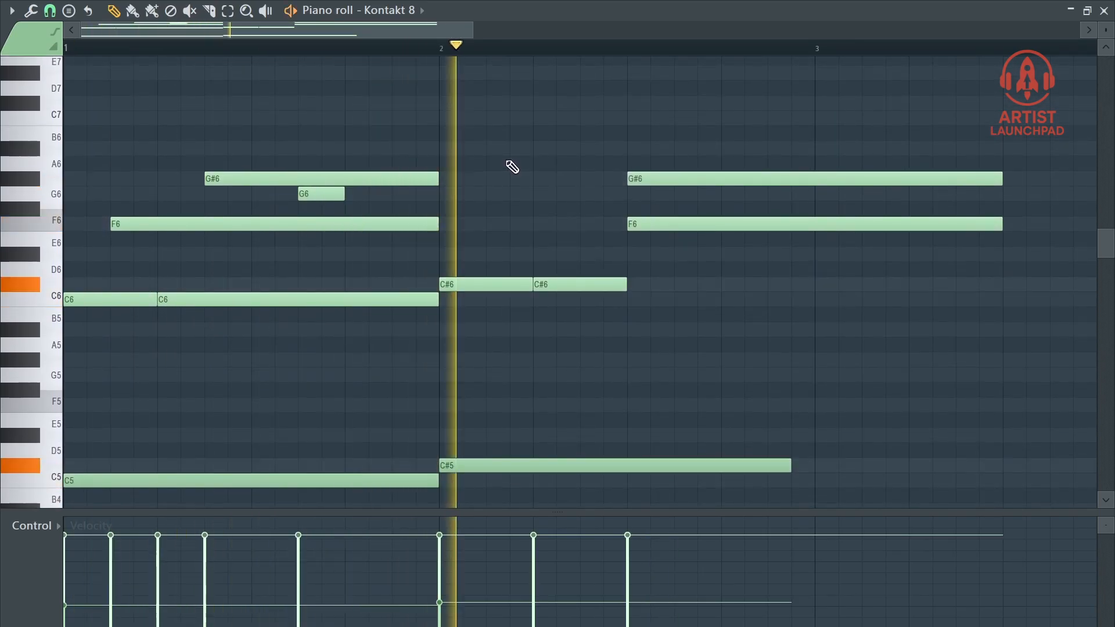
{"action": "key", "text": "space"}
{"action": "key", "text": "space"}
Step: Add a three-quarter-beat F6 note starting half a beat after beat 4 of bar 1 and play it back
{"action": "left_click", "coordinate": [424, 256]}
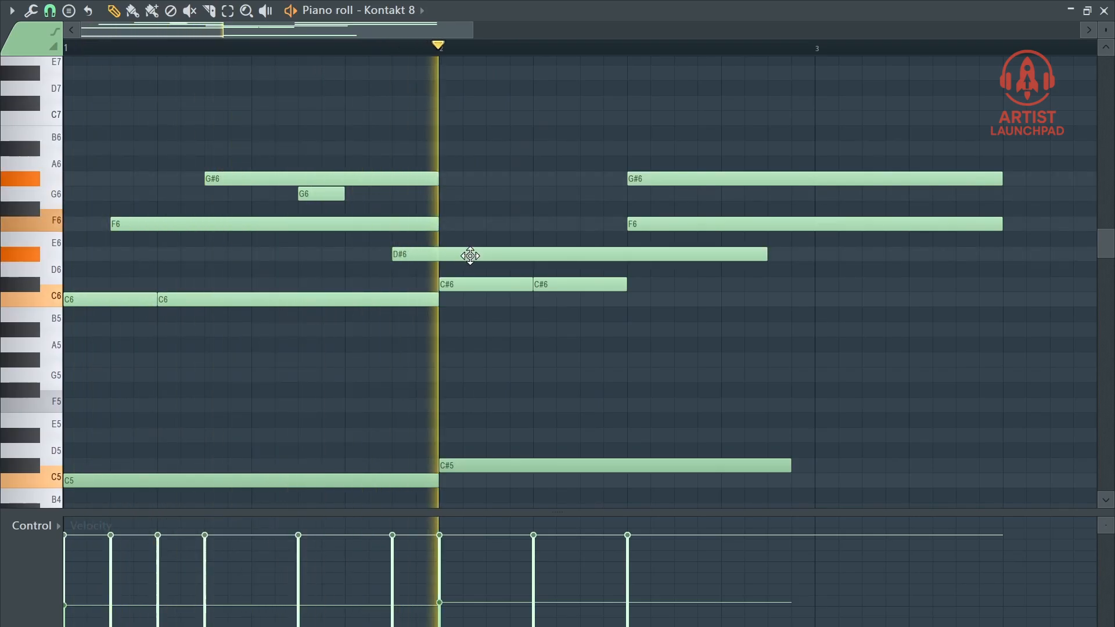
{"action": "key", "text": "space"}
{"action": "mouse_move", "coordinate": [594, 251]}
{"action": "left_mouse_down"}
{"action": "mouse_move", "coordinate": [597, 209]}
{"action": "mouse_move", "coordinate": [593, 248]}
{"action": "left_mouse_up"}
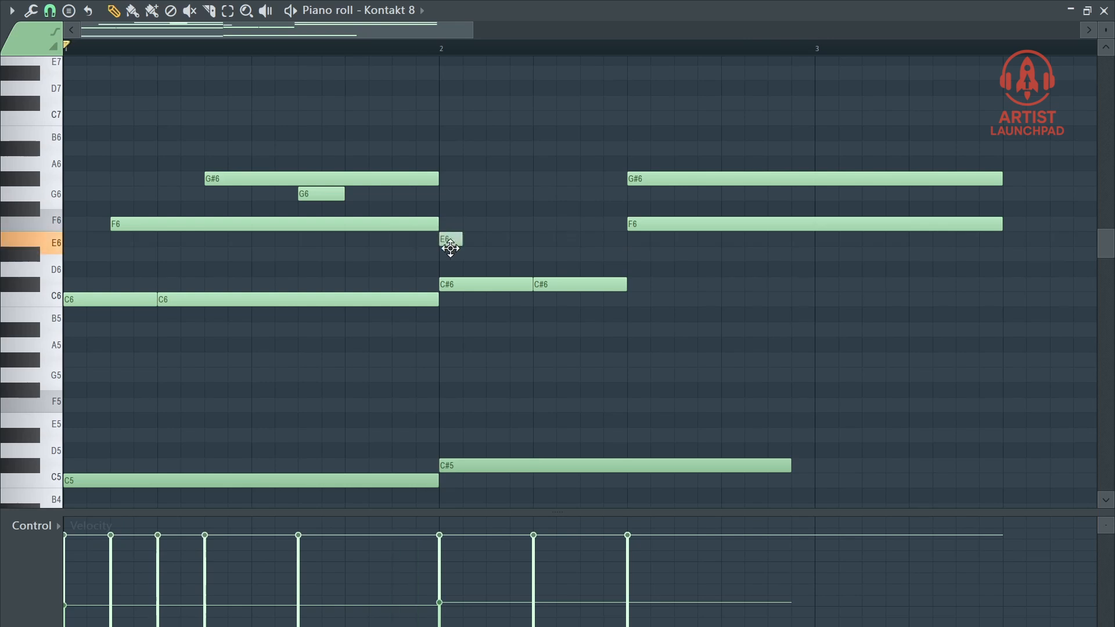
{"action": "key", "text": "space"}
{"action": "left_click_drag", "start_coordinate": [484, 242], "coordinate": [437, 225]}
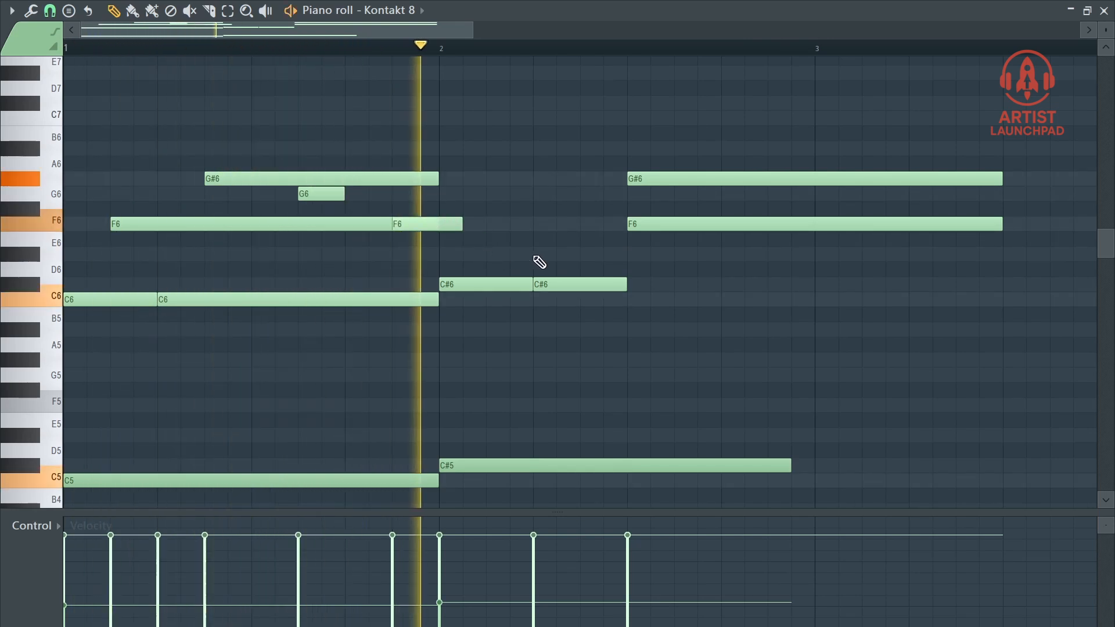
{"action": "key", "text": "space"}
{"action": "key", "text": "space"}
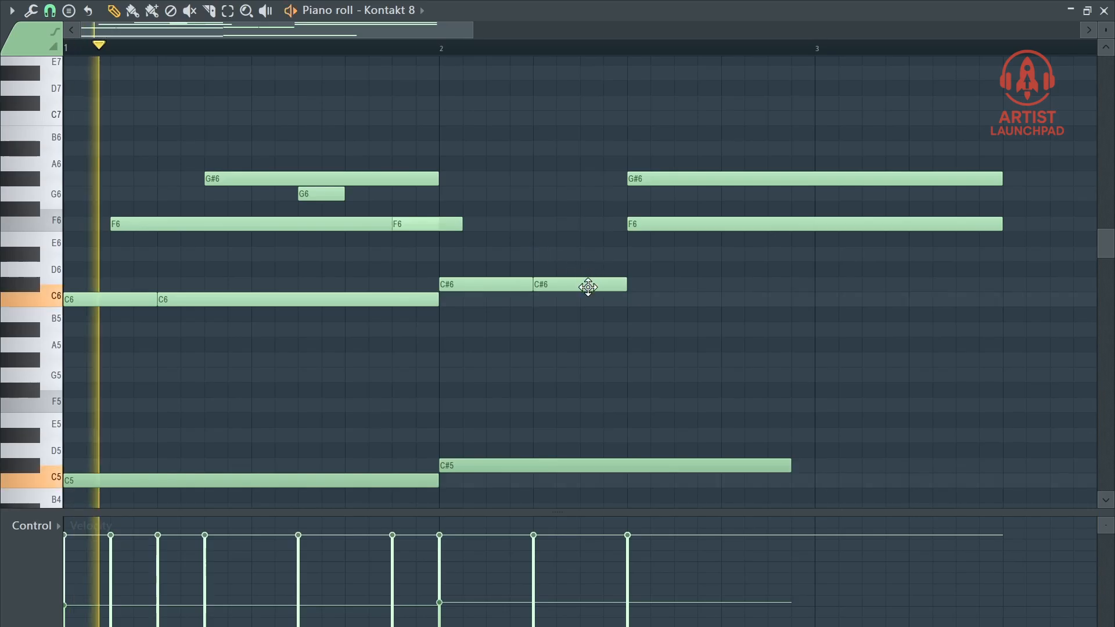
Step: Move bar 2's second C#6 to C6 half a beat after beat 2 and lower the beat 3 F6 to C#6
{"action": "left_click_drag", "start_coordinate": [587, 287], "coordinate": [623, 294]}
{"action": "key", "text": "space"}
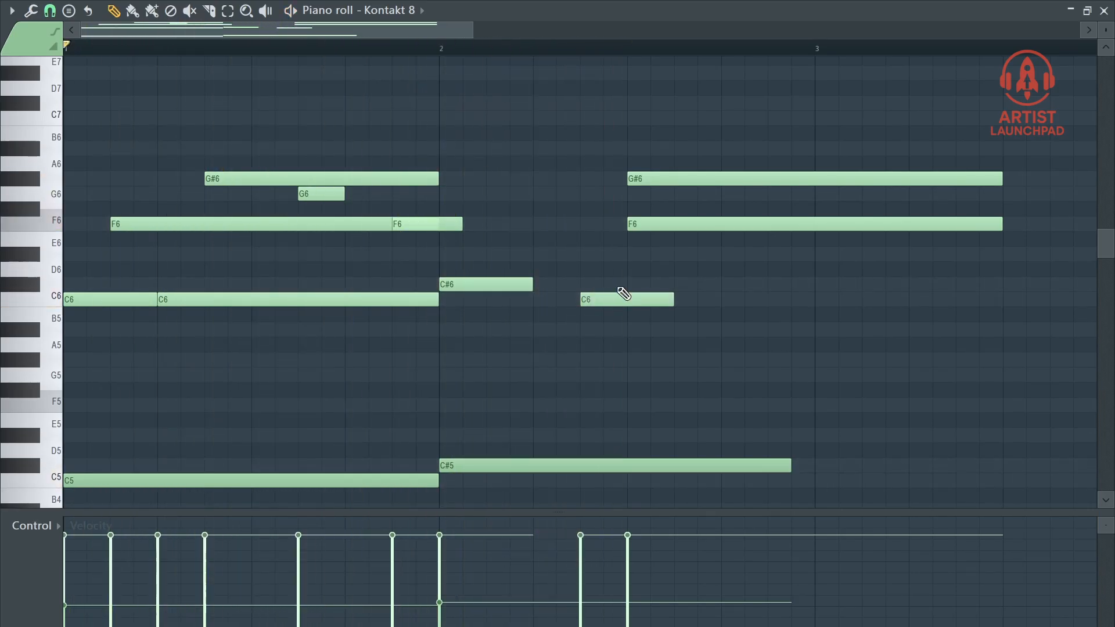
{"action": "left_click_drag", "start_coordinate": [659, 229], "coordinate": [664, 288]}
{"action": "key", "text": "space"}
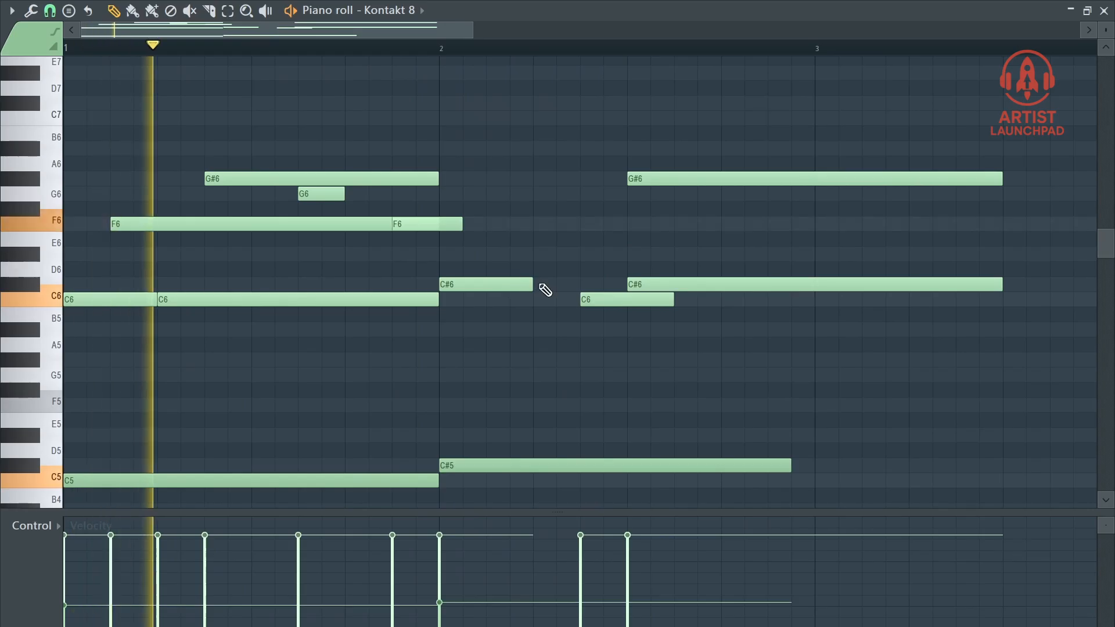
Step: Lengthen bar 2's first C#6 to 1.5 beats and replace the G#6 with a D#6 on beat 4
{"action": "mouse_move", "coordinate": [572, 287]}
{"action": "left_mouse_down"}
{"action": "mouse_move", "coordinate": [560, 281]}
{"action": "mouse_move", "coordinate": [584, 289]}
{"action": "left_mouse_up"}
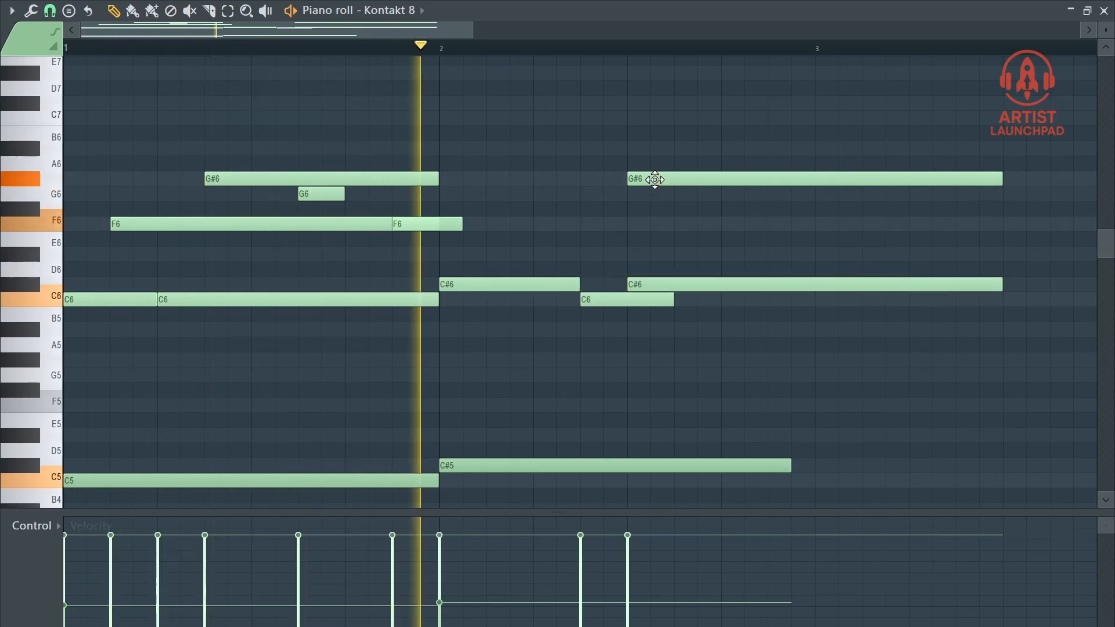
{"action": "left_click_drag", "start_coordinate": [652, 179], "coordinate": [759, 179]}
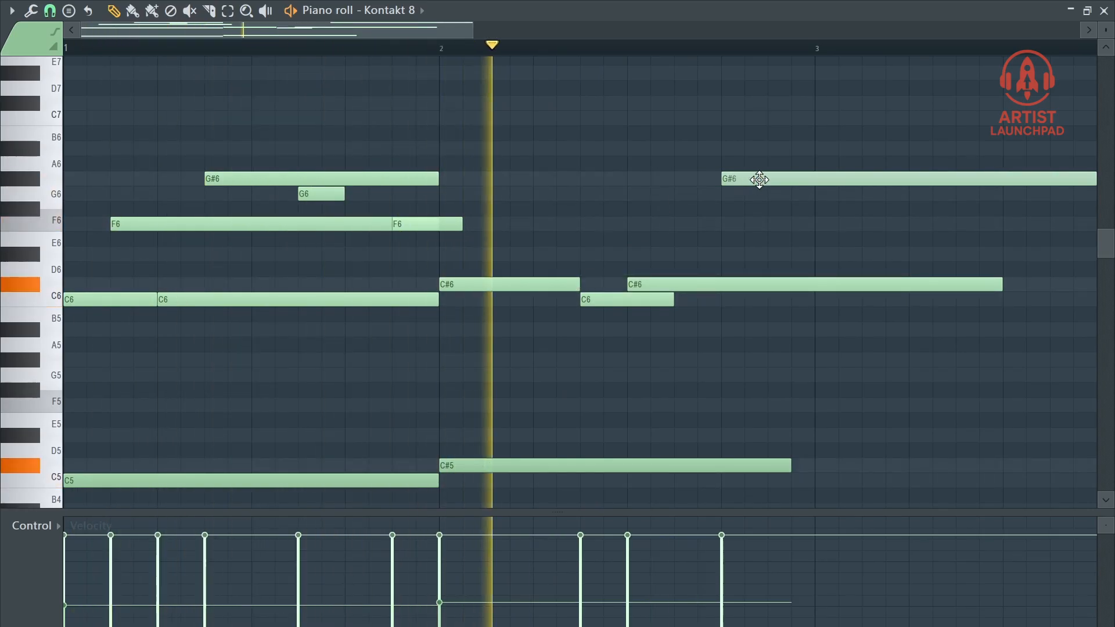
{"action": "left_click", "coordinate": [727, 245]}
{"action": "key", "text": "space"}
{"action": "left_click_drag", "start_coordinate": [727, 245], "coordinate": [727, 260]}
{"action": "key", "text": "space"}
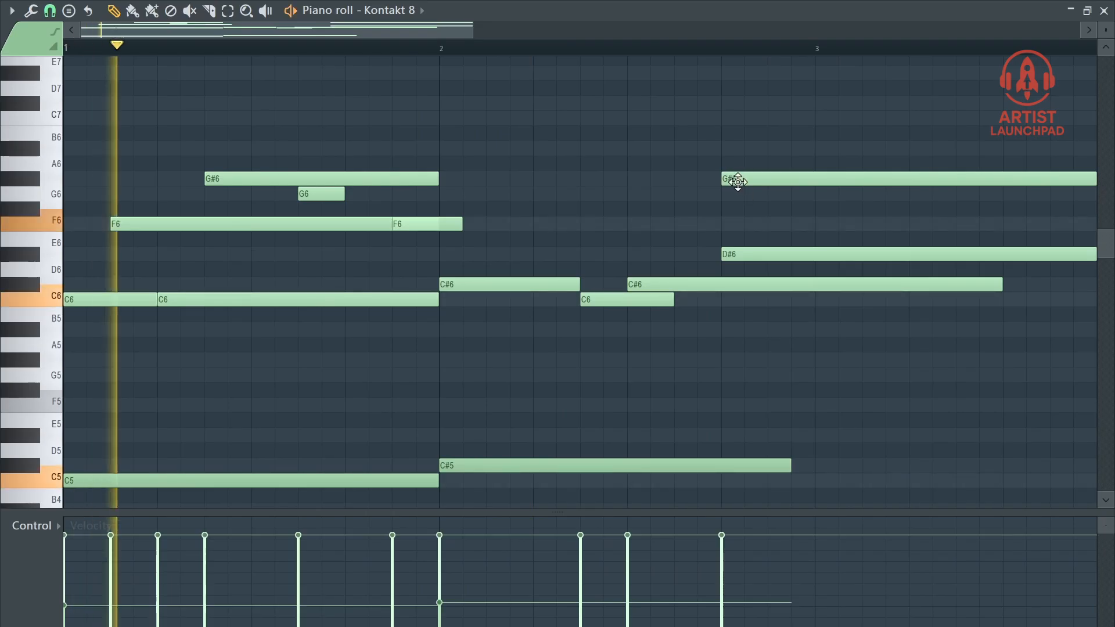
{"action": "right_click", "coordinate": [735, 179]}
Step: Shorten bar 2's D#6 to half a beat, end the long C#6 at the bar line, and play both bars
{"action": "scroll", "coordinate": [644, 55], "scroll_direction": "down", "scroll_amount": 1}
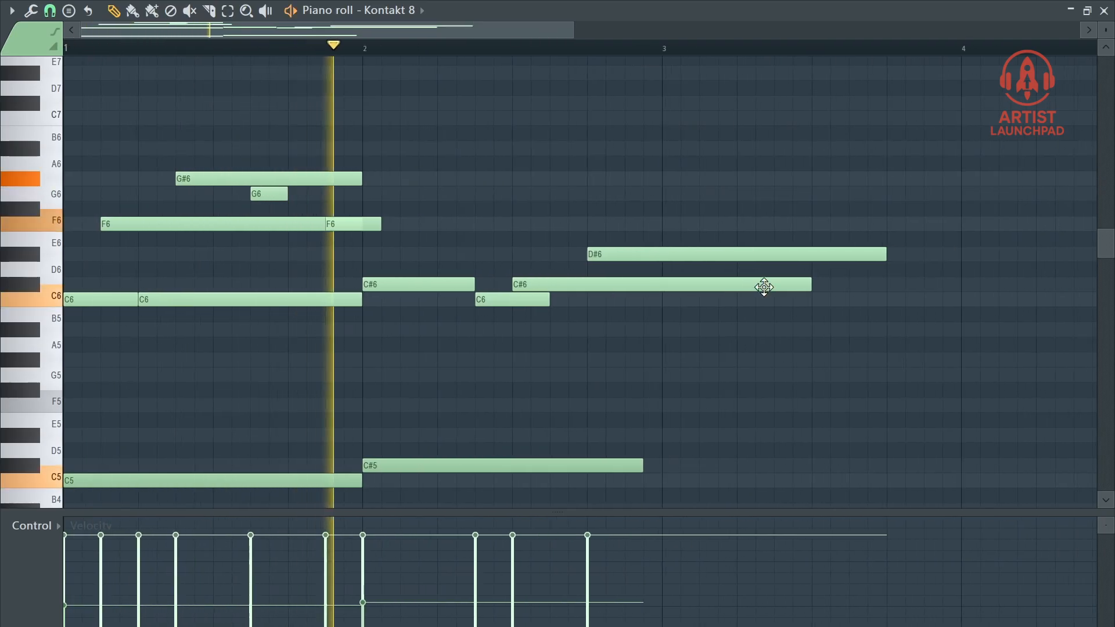
{"action": "left_click_drag", "start_coordinate": [887, 254], "coordinate": [668, 277]}
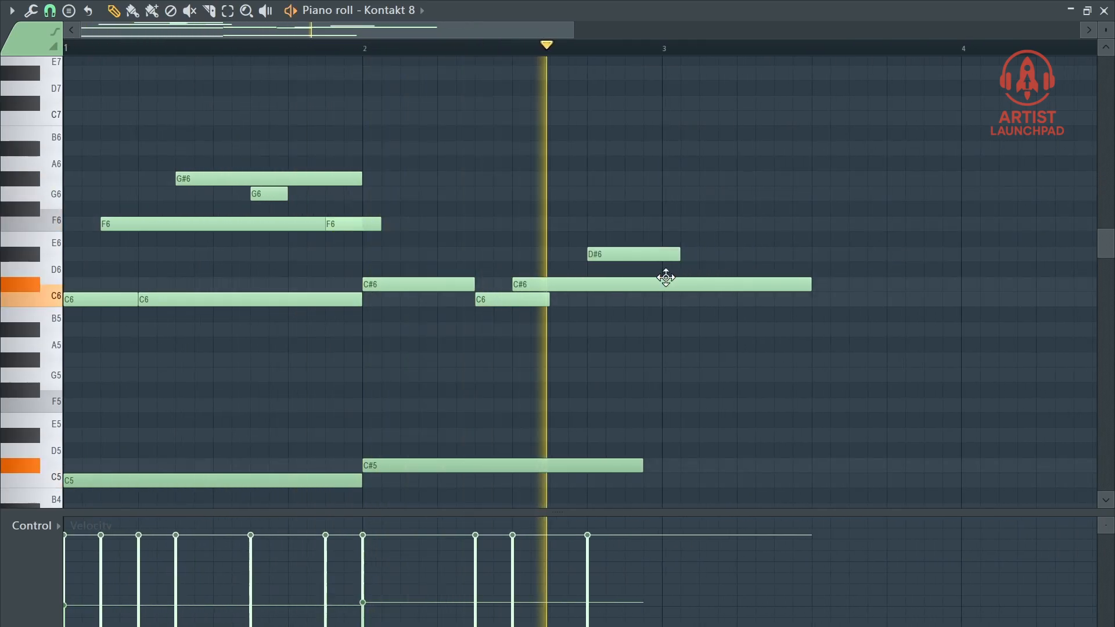
{"action": "left_click_drag", "start_coordinate": [804, 285], "coordinate": [623, 264]}
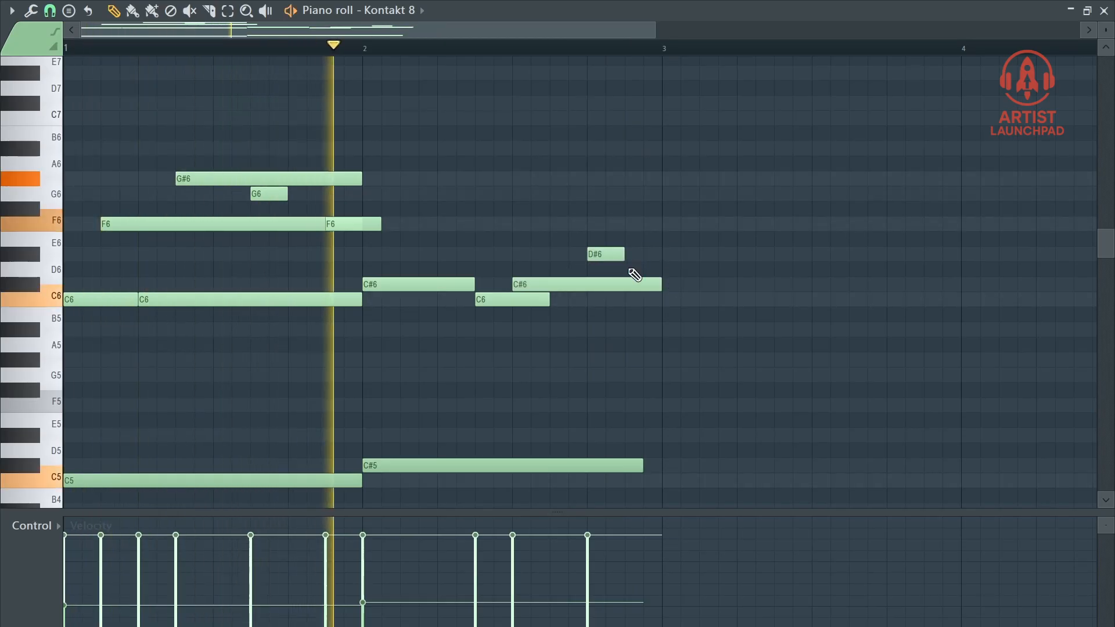
{"action": "scroll", "coordinate": [627, 273], "scroll_direction": "down", "scroll_amount": 3}
{"action": "scroll", "coordinate": [624, 273], "scroll_direction": "up", "scroll_amount": 2}
{"action": "scroll", "coordinate": [622, 271], "scroll_direction": "up", "scroll_amount": 1}
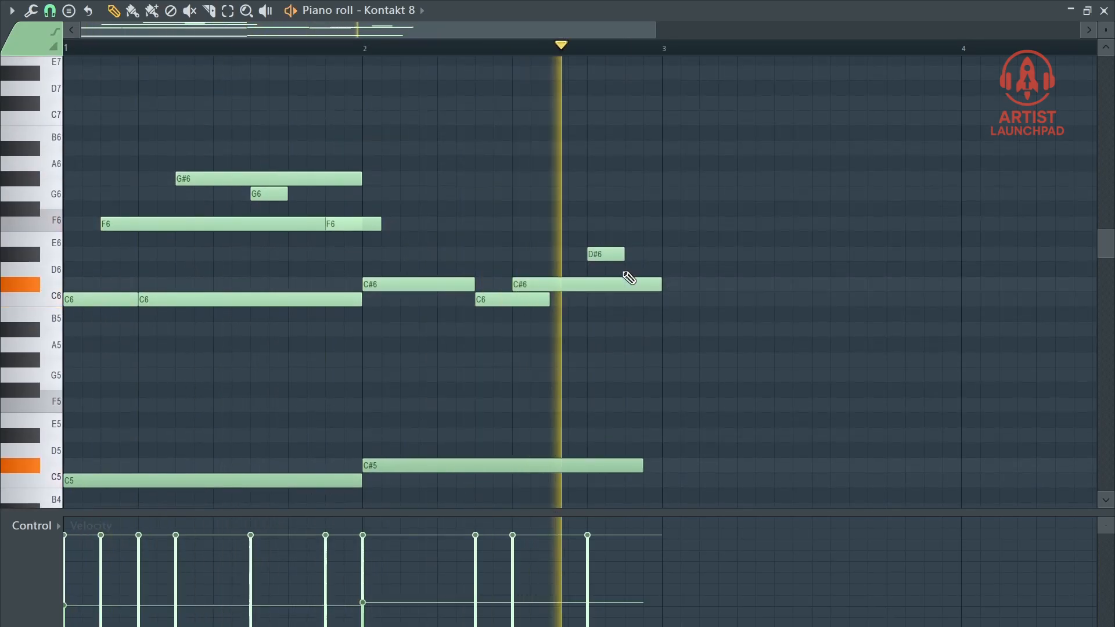
{"action": "scroll", "coordinate": [616, 281], "scroll_direction": "down", "scroll_amount": 9}
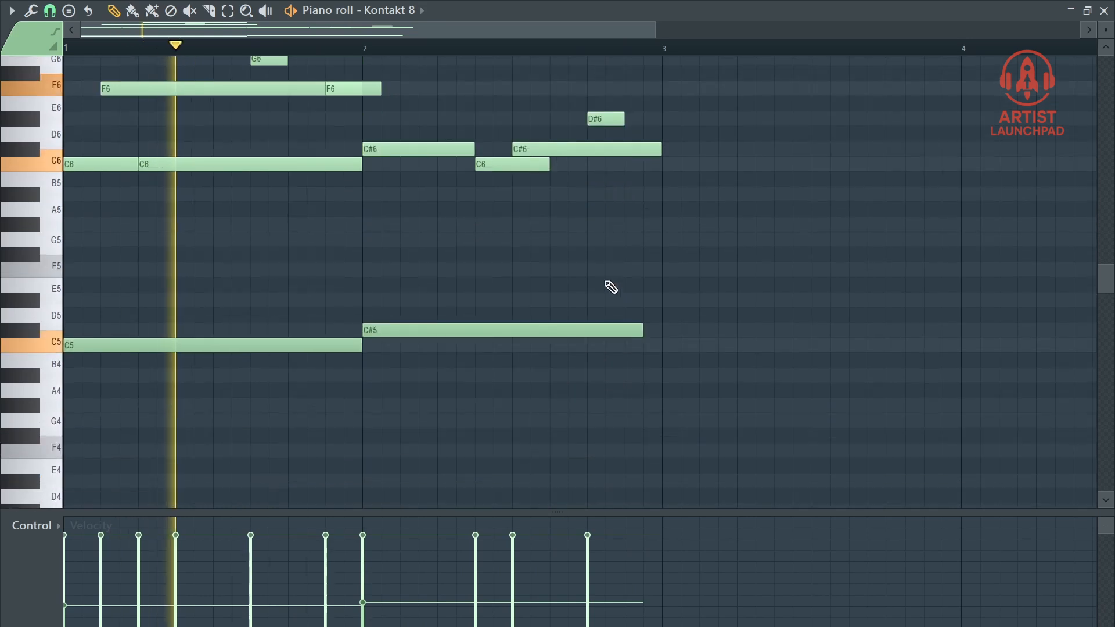
{"action": "scroll", "coordinate": [490, 198], "scroll_direction": "up", "scroll_amount": 5}
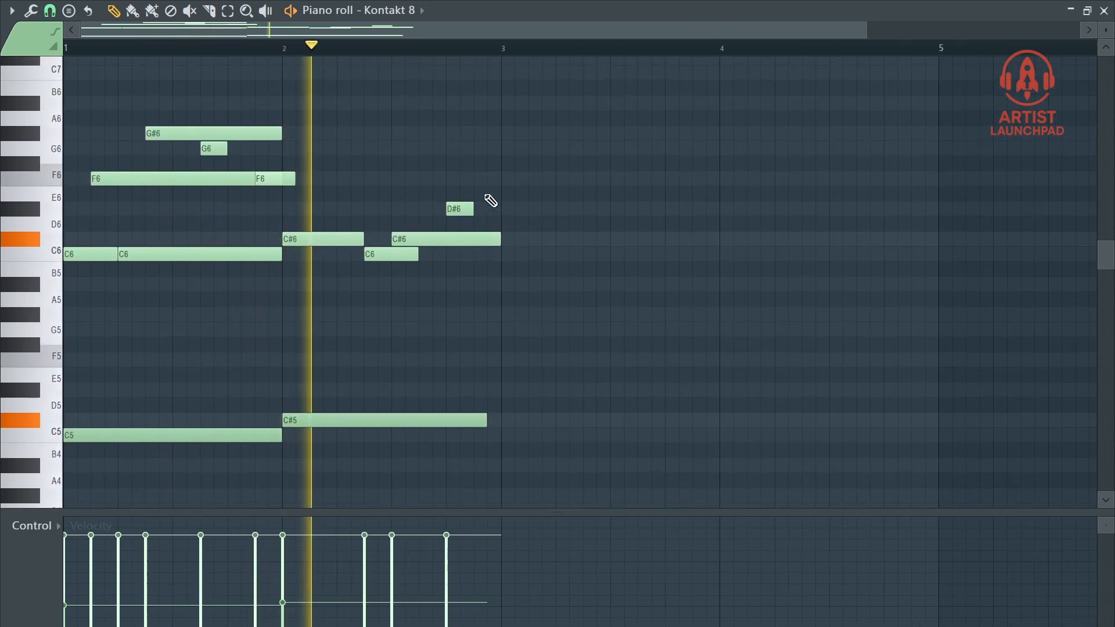
{"action": "scroll", "coordinate": [529, 199], "scroll_direction": "down", "scroll_amount": 2}
{"action": "scroll", "coordinate": [531, 197], "scroll_direction": "down", "scroll_amount": 2}
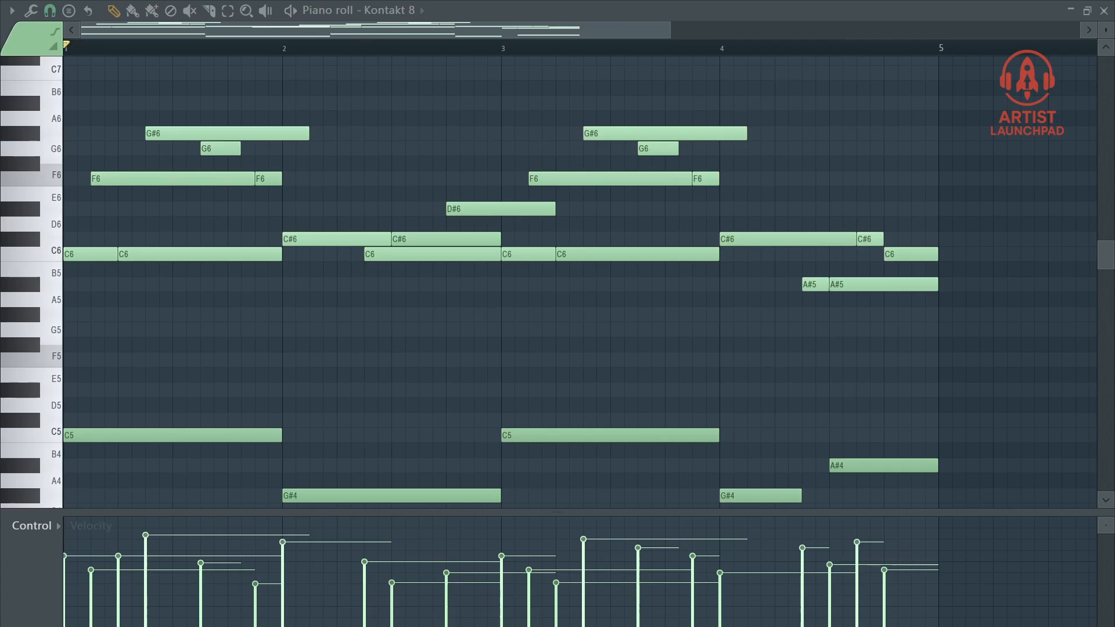
Step: Play back the four-bar melody and review its notes, bass line and velocities
{"action": "scroll", "coordinate": [647, 341], "scroll_direction": "up", "scroll_amount": 2}
{"action": "scroll", "coordinate": [366, 353], "scroll_direction": "down", "scroll_amount": 4}
{"action": "scroll", "coordinate": [455, 308], "scroll_direction": "up", "scroll_amount": 2}
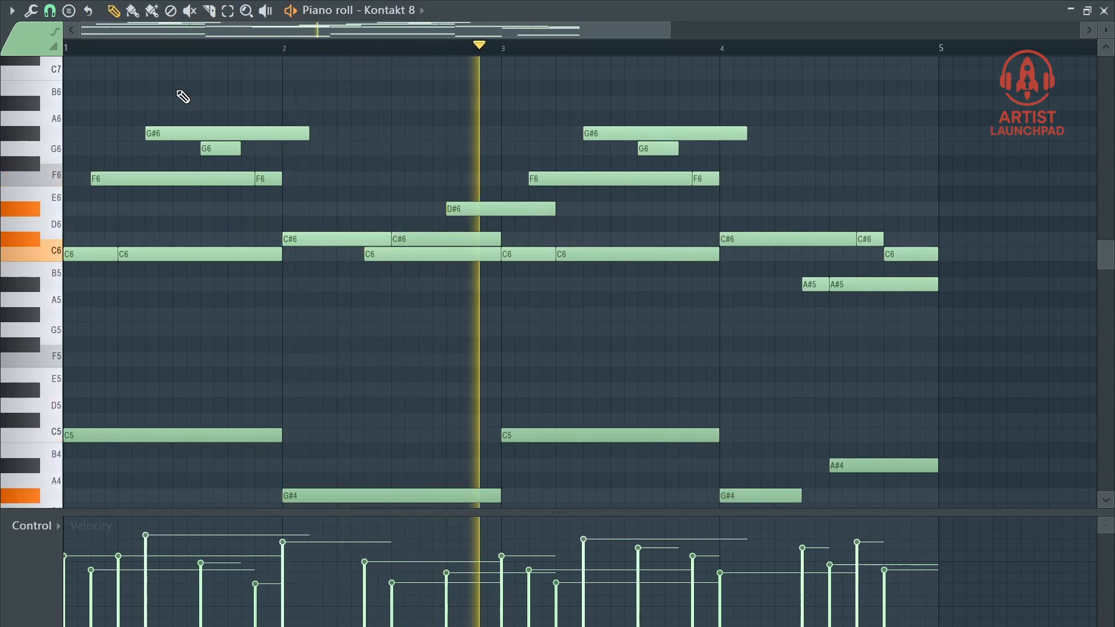
{"action": "scroll", "coordinate": [469, 235], "scroll_direction": "down", "scroll_amount": 1}
{"action": "scroll", "coordinate": [462, 232], "scroll_direction": "up", "scroll_amount": 2}
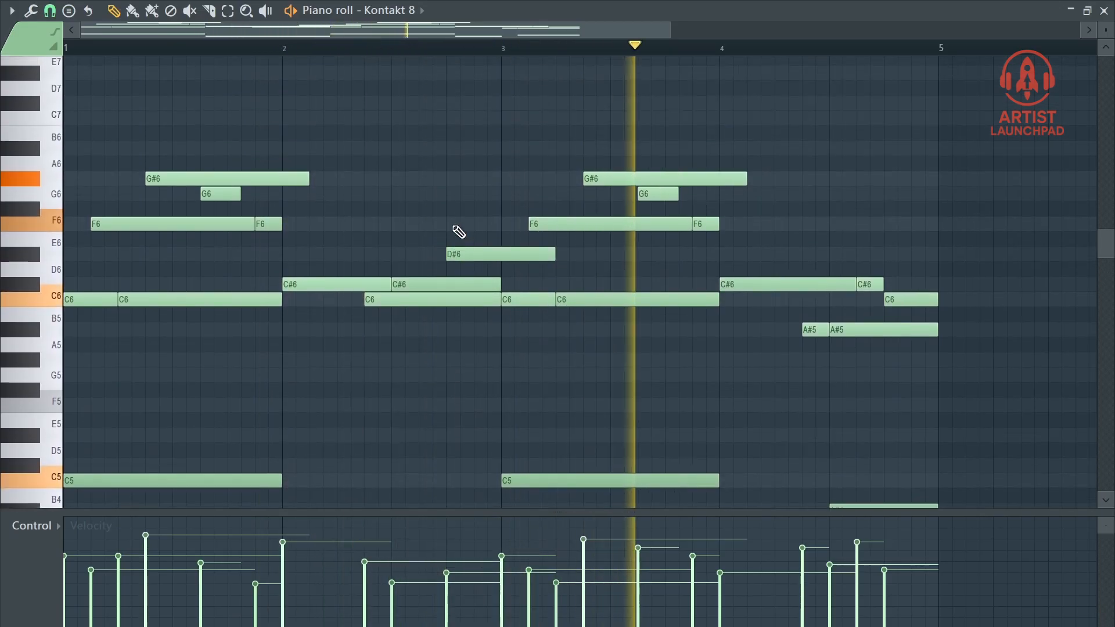
{"action": "scroll", "coordinate": [449, 230], "scroll_direction": "down", "scroll_amount": 1}
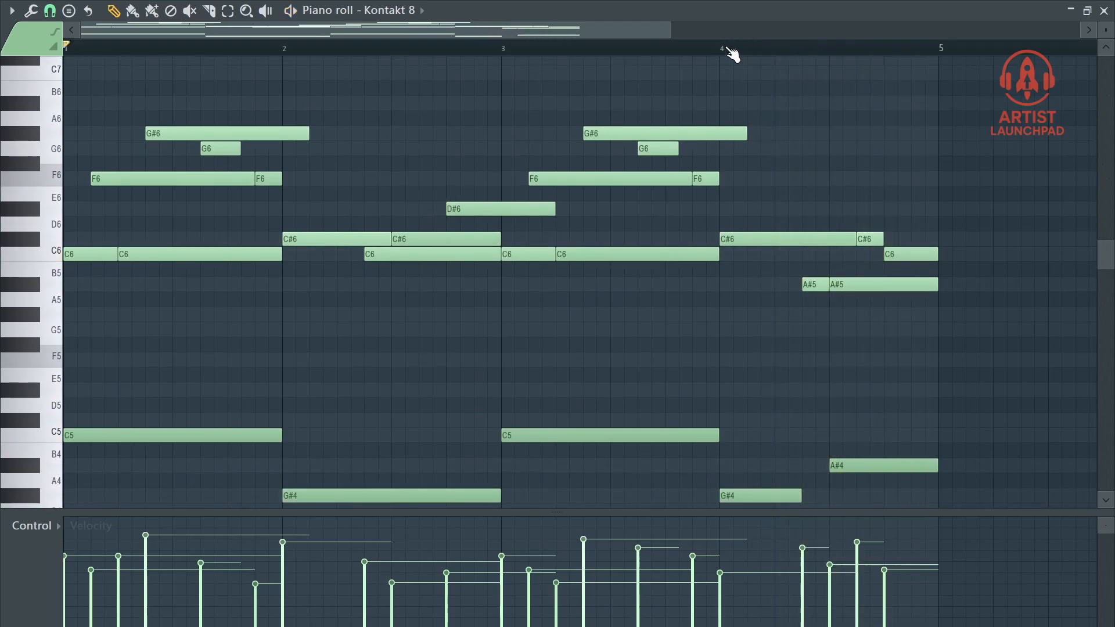
Step: Clear the F6, C#6 and A#5 chord just past bar 4 and replay the melody
{"action": "scroll", "coordinate": [918, 343], "scroll_direction": "down", "scroll_amount": 2}
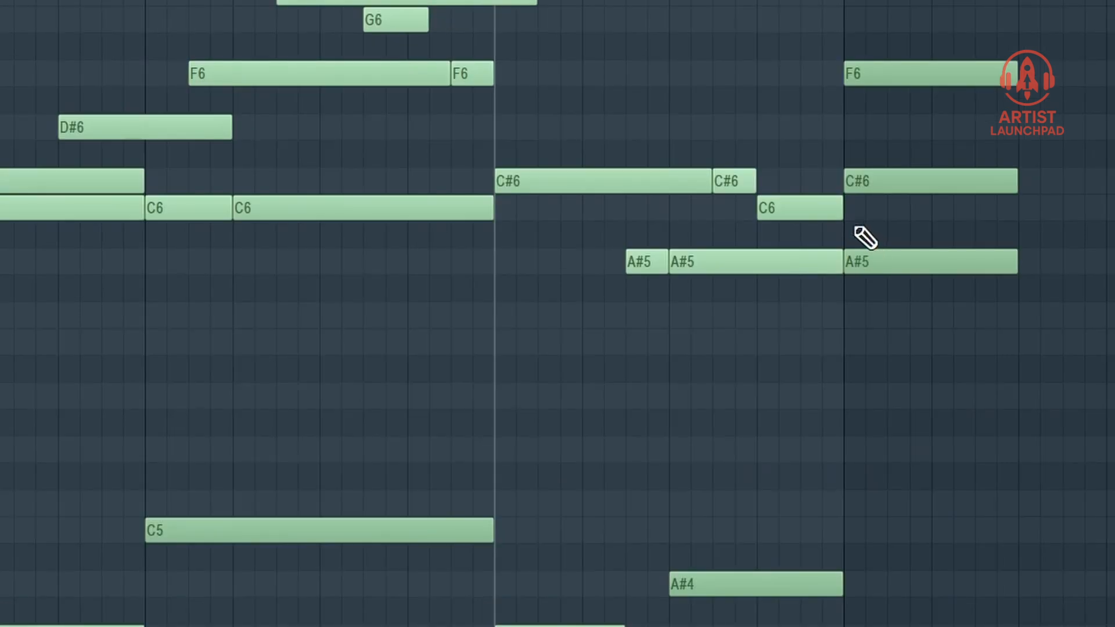
{"action": "left_click_drag", "start_coordinate": [668, 1], "coordinate": [890, 381]}
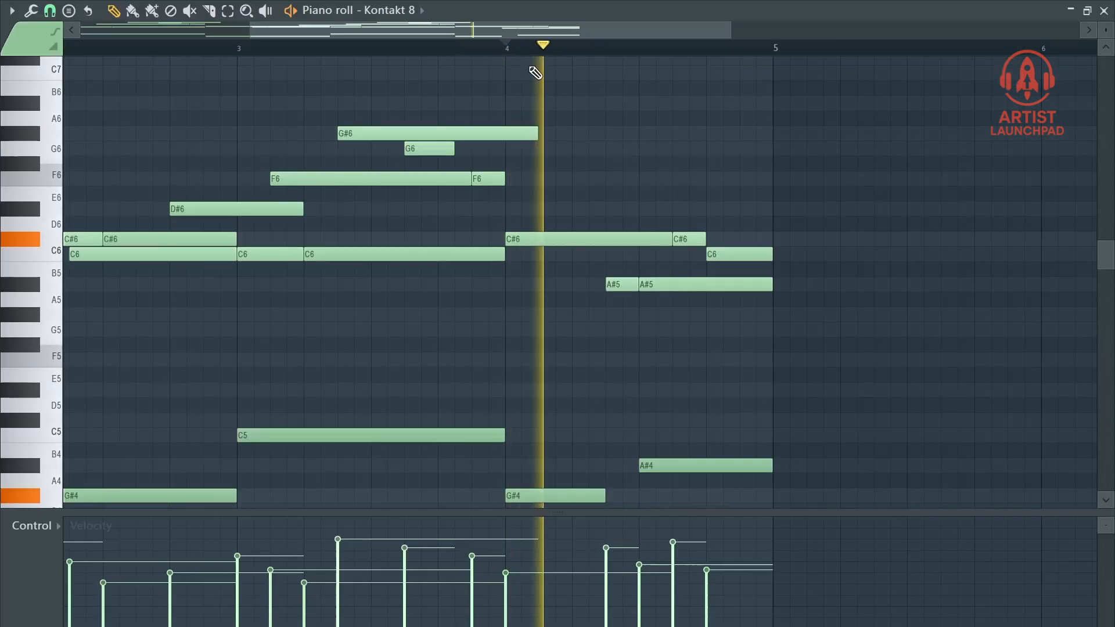
{"action": "scroll", "coordinate": [583, 129], "scroll_direction": "down", "scroll_amount": 3}
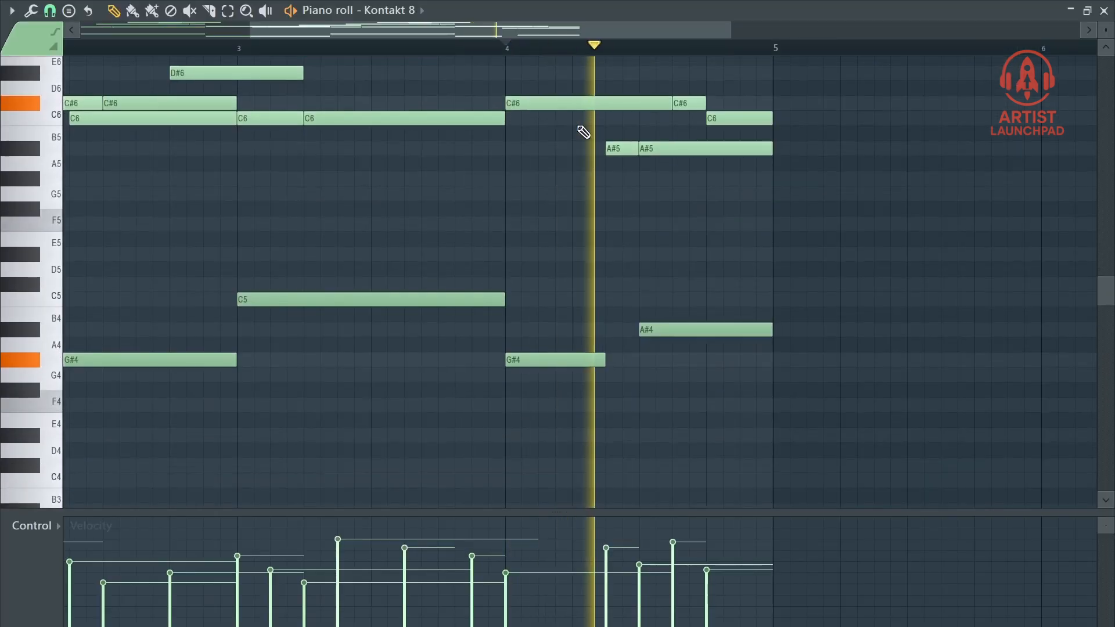
{"action": "scroll", "coordinate": [583, 129], "scroll_direction": "up", "scroll_amount": 1}
{"action": "scroll", "coordinate": [583, 132], "scroll_direction": "up", "scroll_amount": 1}
{"action": "scroll", "coordinate": [627, 47], "scroll_direction": "down", "scroll_amount": 2}
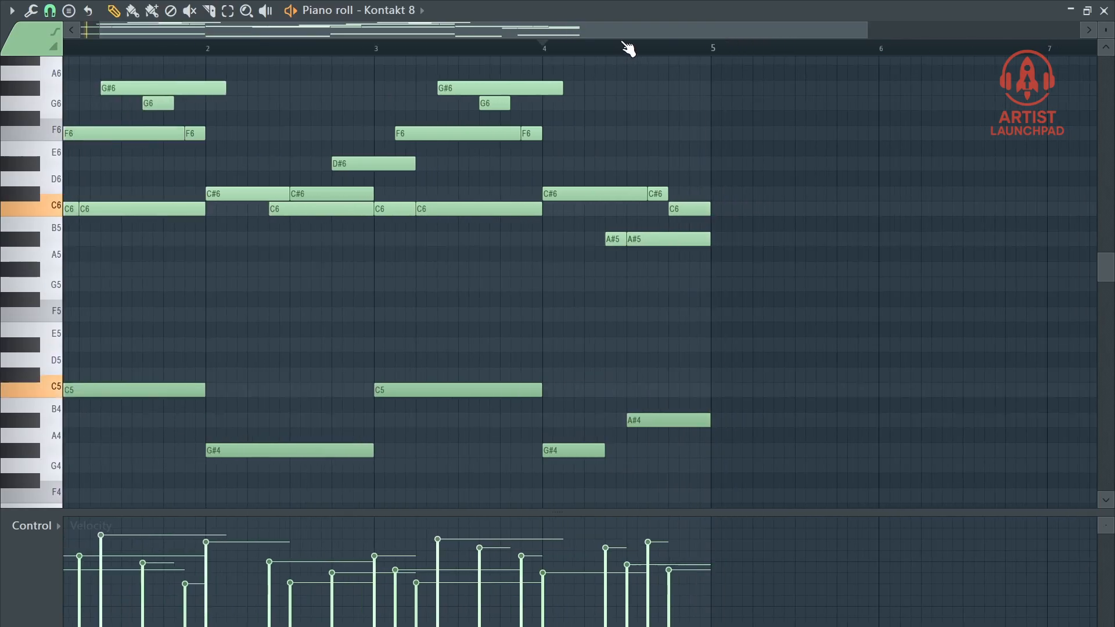
{"action": "scroll", "coordinate": [781, 82], "scroll_direction": "up", "scroll_amount": 2}
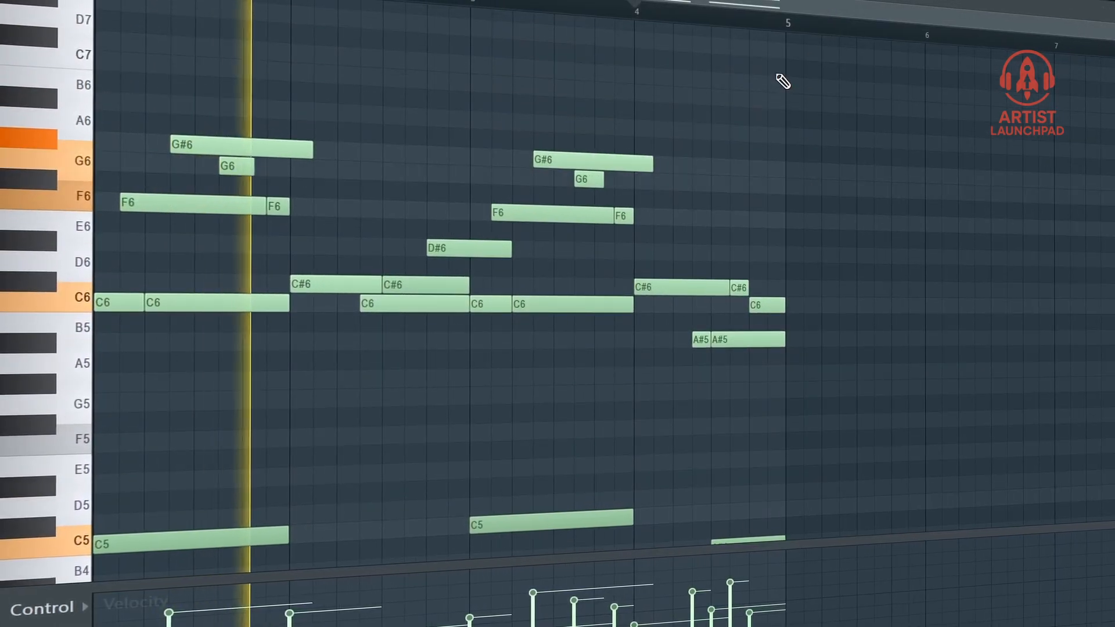
{"action": "scroll", "coordinate": [800, 90], "scroll_direction": "down", "scroll_amount": 1}
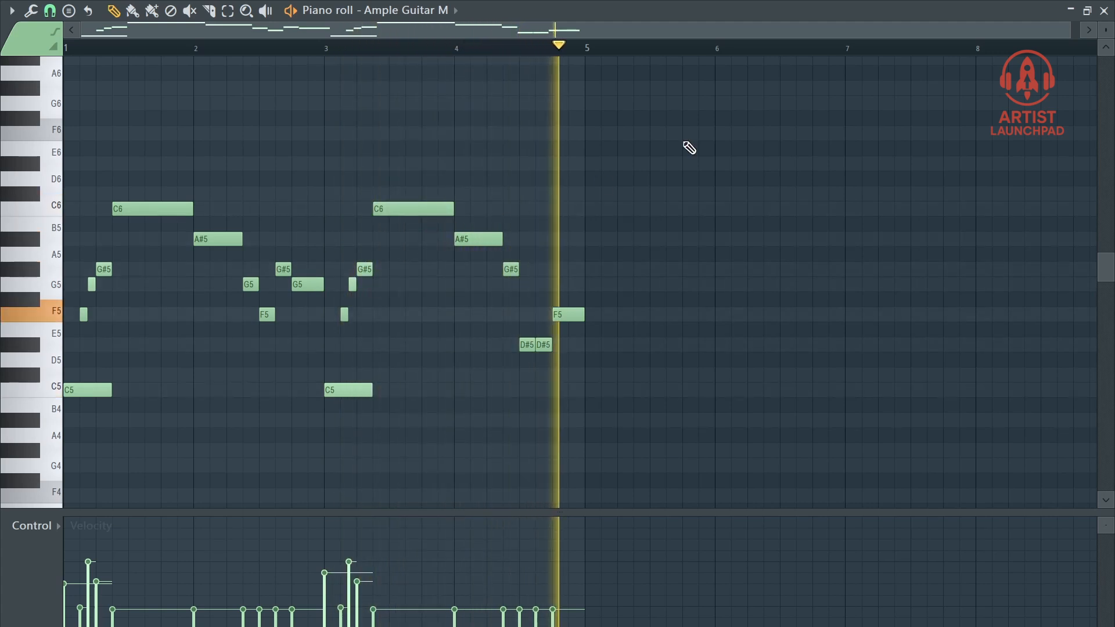
Step: Stop the Ample Guitar M melody, close the piano roll, and show all four bars of the playlist
{"action": "key", "text": "space"}
{"action": "left_click", "coordinate": [1105, 11]}
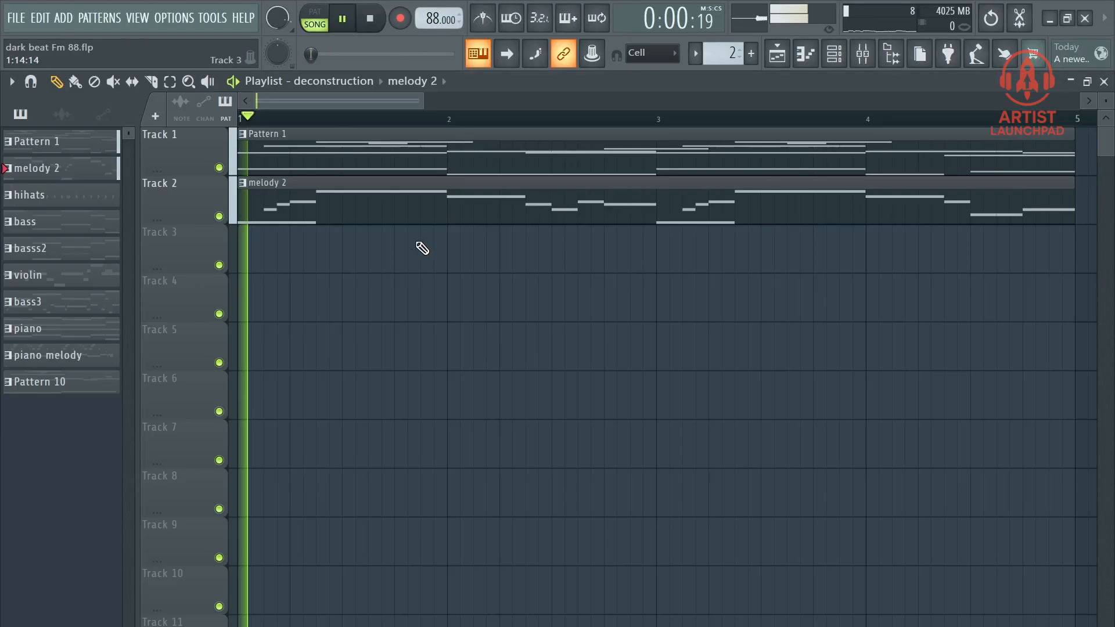
{"action": "scroll", "coordinate": [378, 107], "scroll_direction": "down", "scroll_amount": 3}
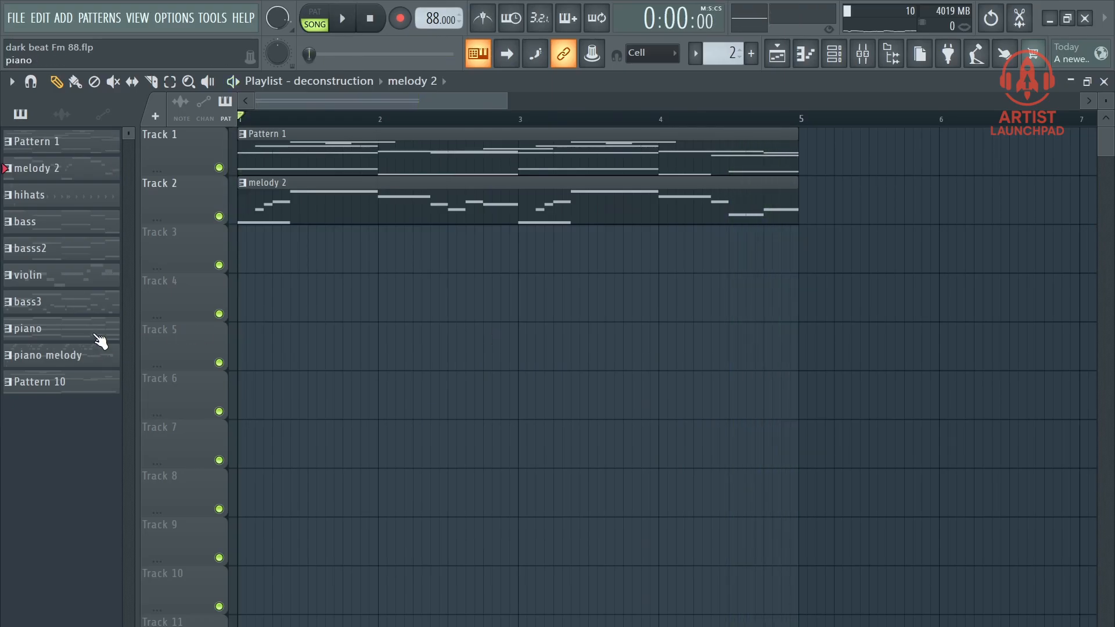
Step: Bring up the piano pattern's Analog Lab V notes and play back the four-bar chord progression
{"action": "left_click", "coordinate": [836, 54]}
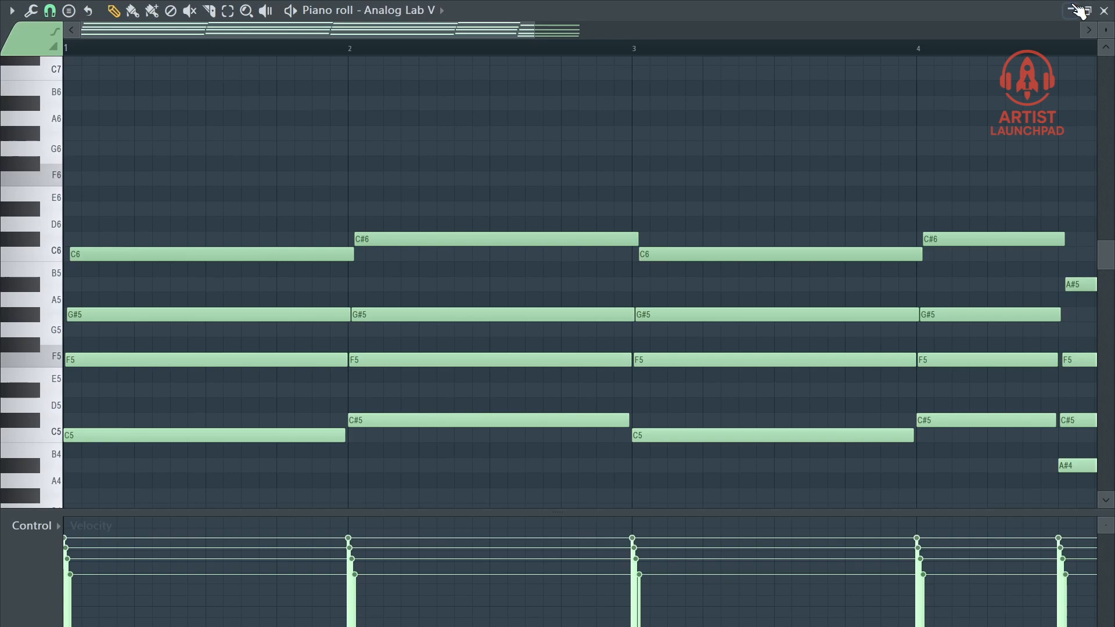
{"action": "left_click", "coordinate": [1076, 10]}
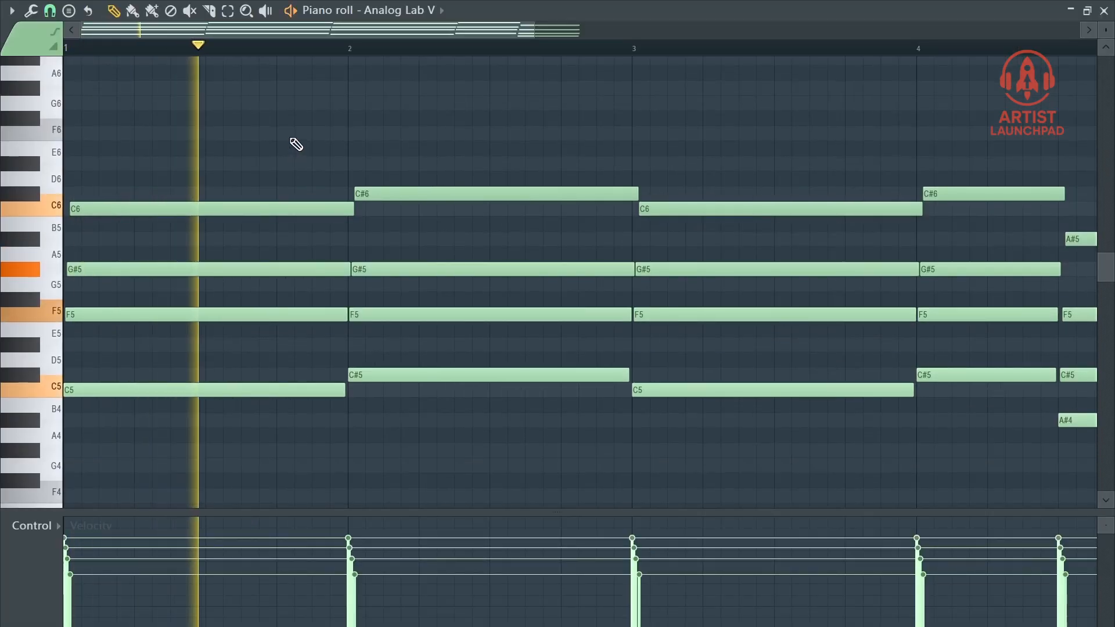
{"action": "scroll", "coordinate": [325, 50], "scroll_direction": "down", "scroll_amount": 2}
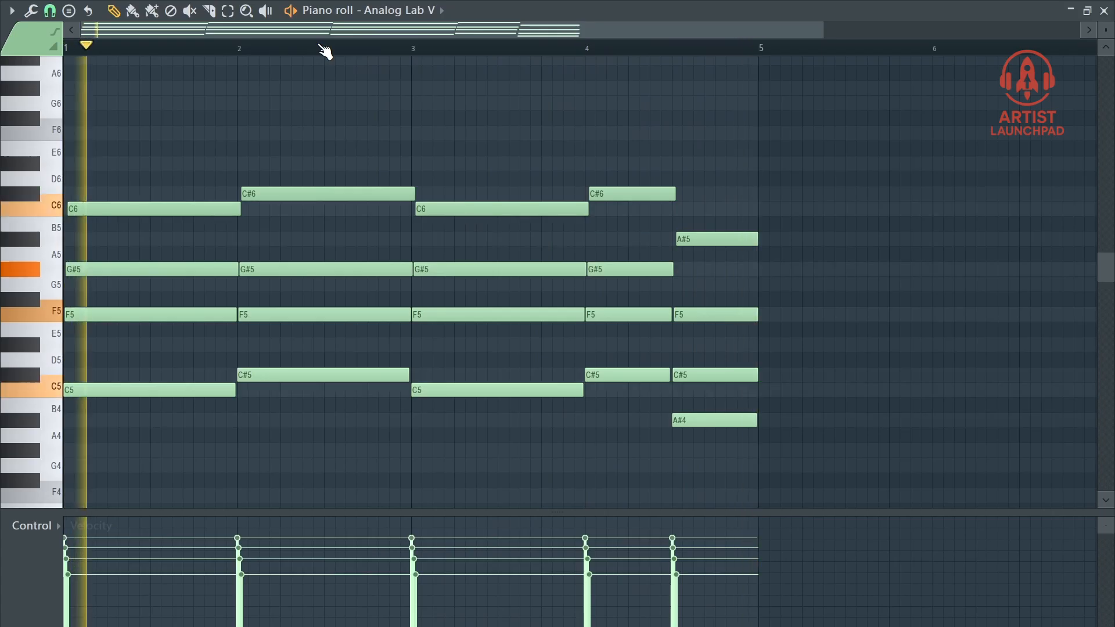
{"action": "key", "text": "space"}
{"action": "scroll", "coordinate": [662, 159], "scroll_direction": "down", "scroll_amount": 1}
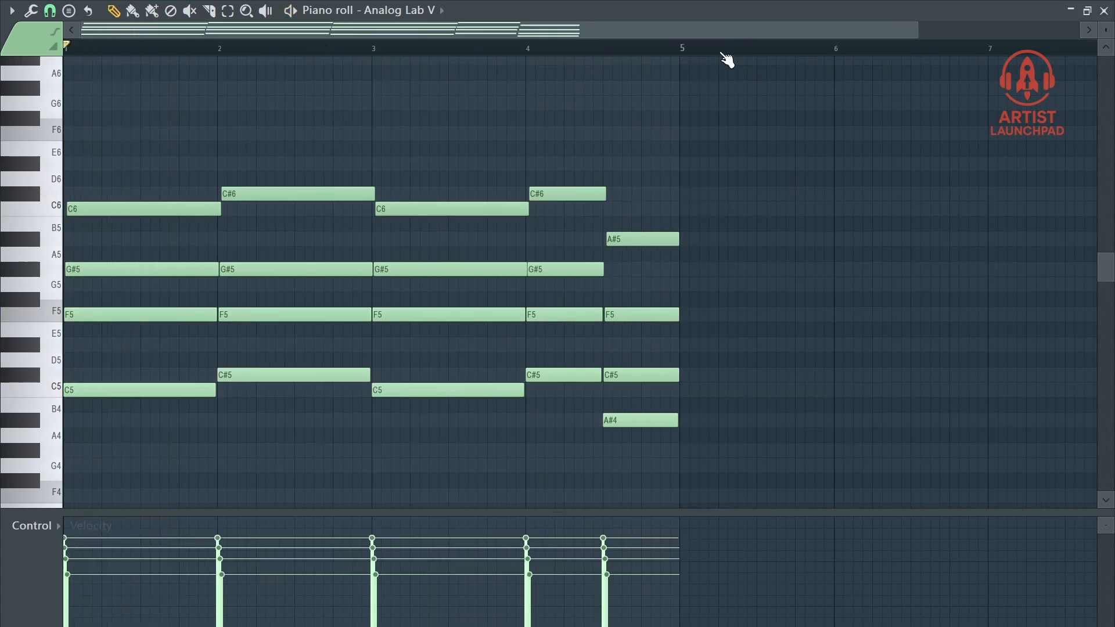
Step: Draw a one-bar block chord of A#4, C#5 and F5 at bar 6 of the piano pattern and play it
{"action": "scroll", "coordinate": [720, 53], "scroll_direction": "up", "scroll_amount": 2}
{"action": "scroll", "coordinate": [677, 42], "scroll_direction": "right", "scroll_amount": 2}
{"action": "left_click", "coordinate": [658, 421]}
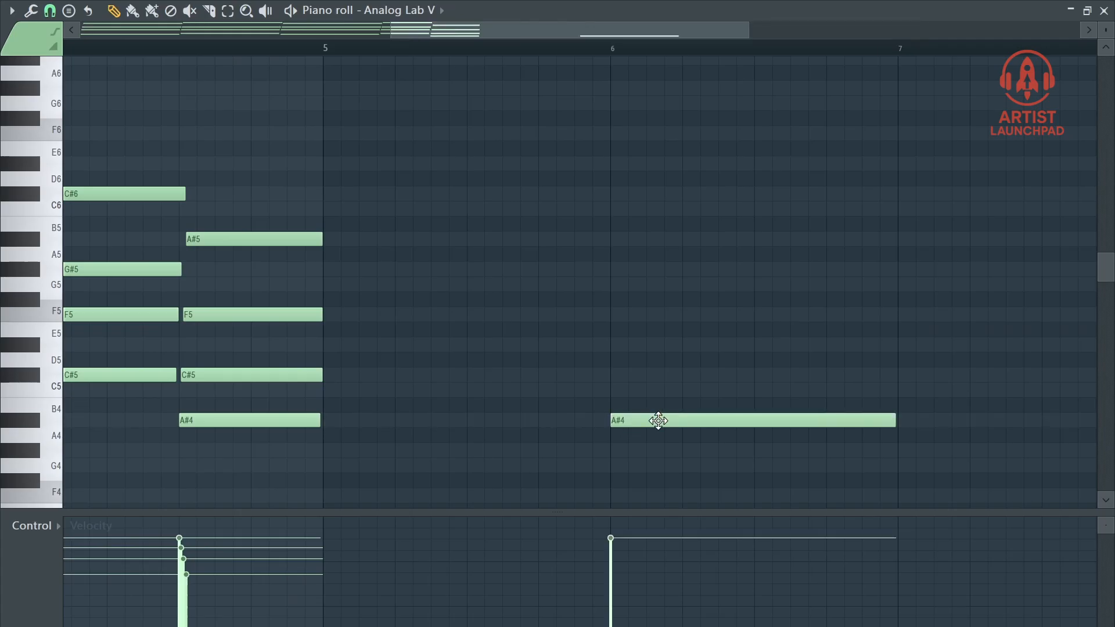
{"action": "left_click_drag", "start_coordinate": [661, 390], "coordinate": [648, 414]}
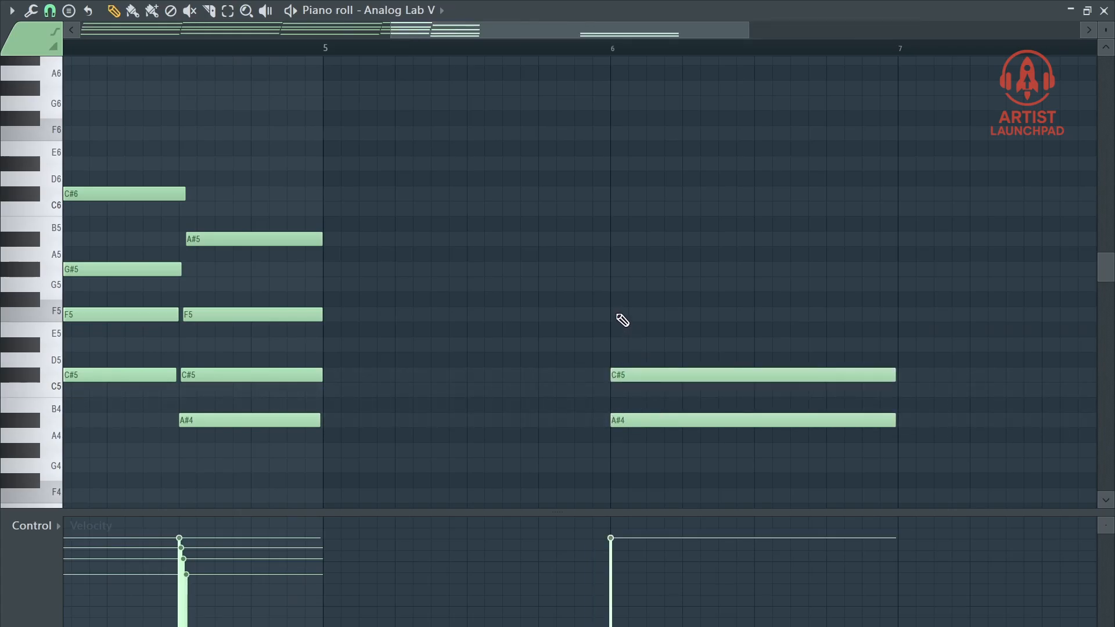
{"action": "scroll", "coordinate": [661, 118], "scroll_direction": "up", "scroll_amount": 2}
{"action": "left_click_drag", "start_coordinate": [598, 39], "coordinate": [673, 38]}
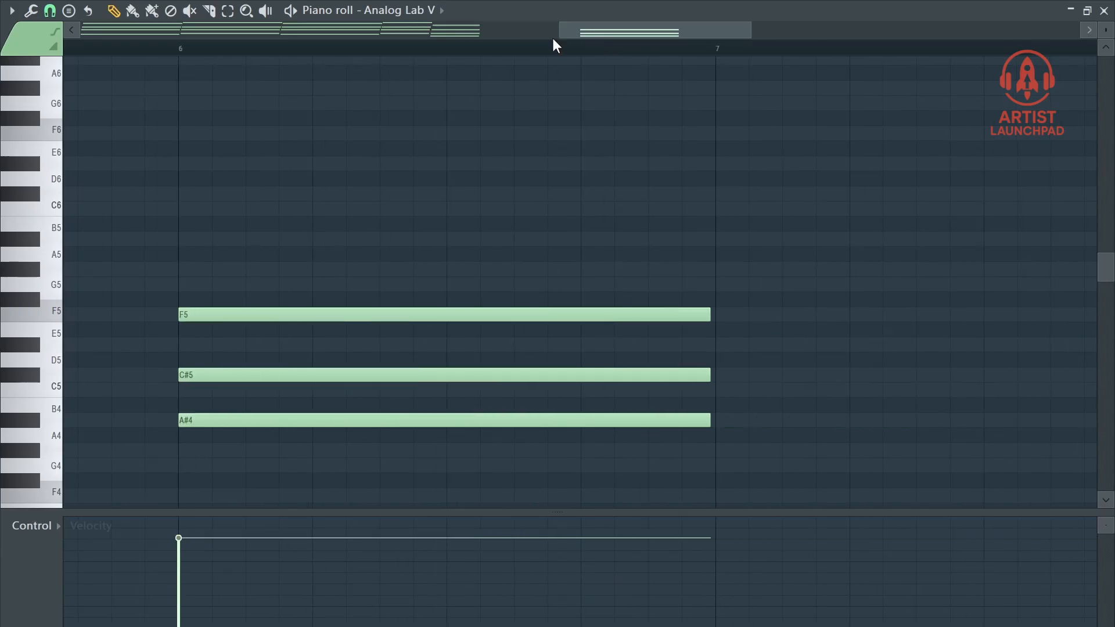
{"action": "scroll", "coordinate": [254, 144], "scroll_direction": "up", "scroll_amount": 2}
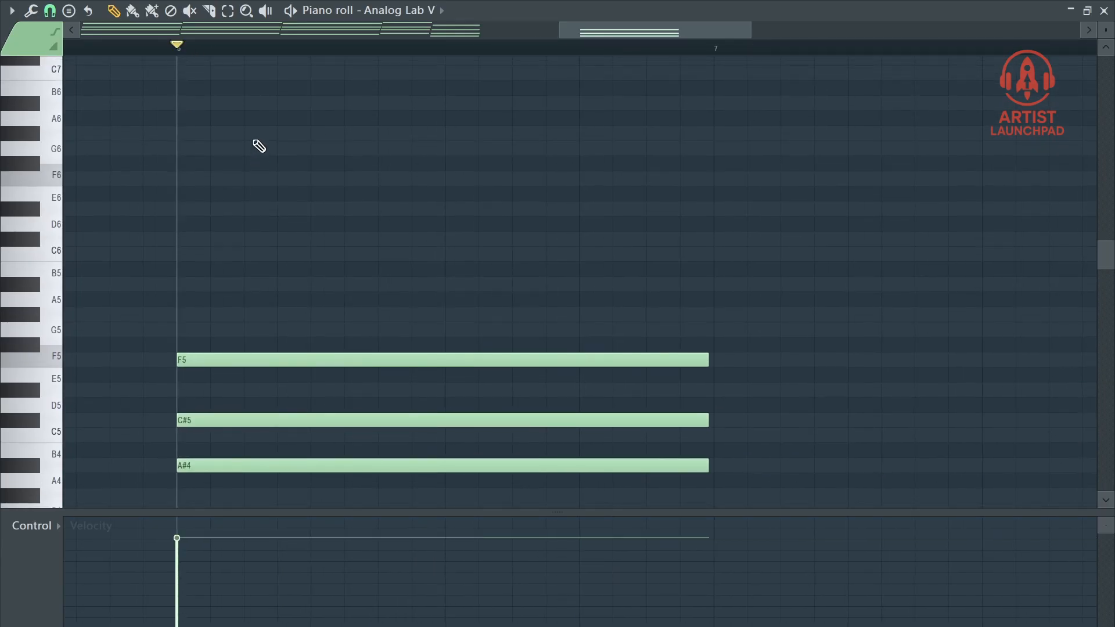
{"action": "scroll", "coordinate": [254, 140], "scroll_direction": "down", "scroll_amount": 2}
{"action": "key", "text": "space"}
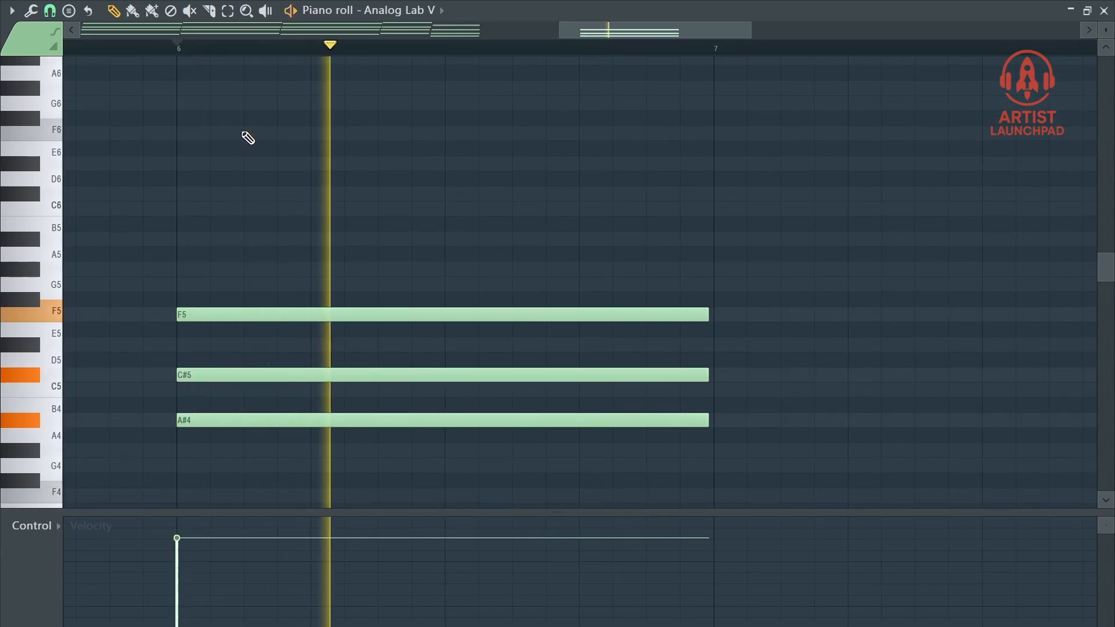
Step: Try the strumizer on the bar 6 chord with staggered note starts and velocities, then dismiss it and deselect the notes
{"action": "key", "text": "ctrl+a"}
{"action": "scroll", "coordinate": [357, 346], "scroll_direction": "down", "scroll_amount": 1}
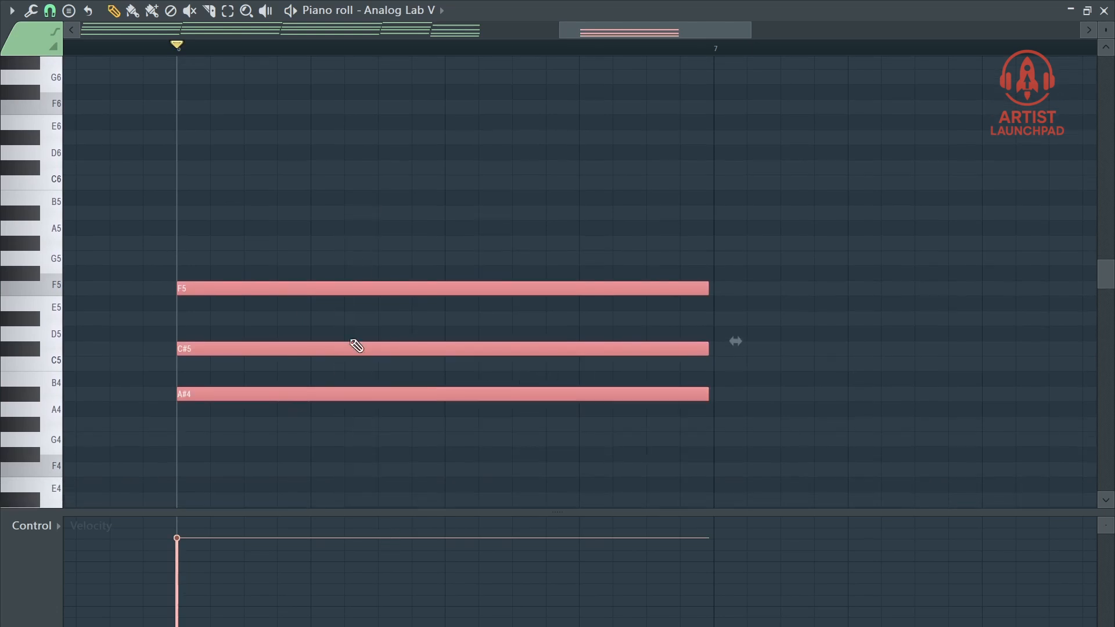
{"action": "key", "text": "alt+s"}
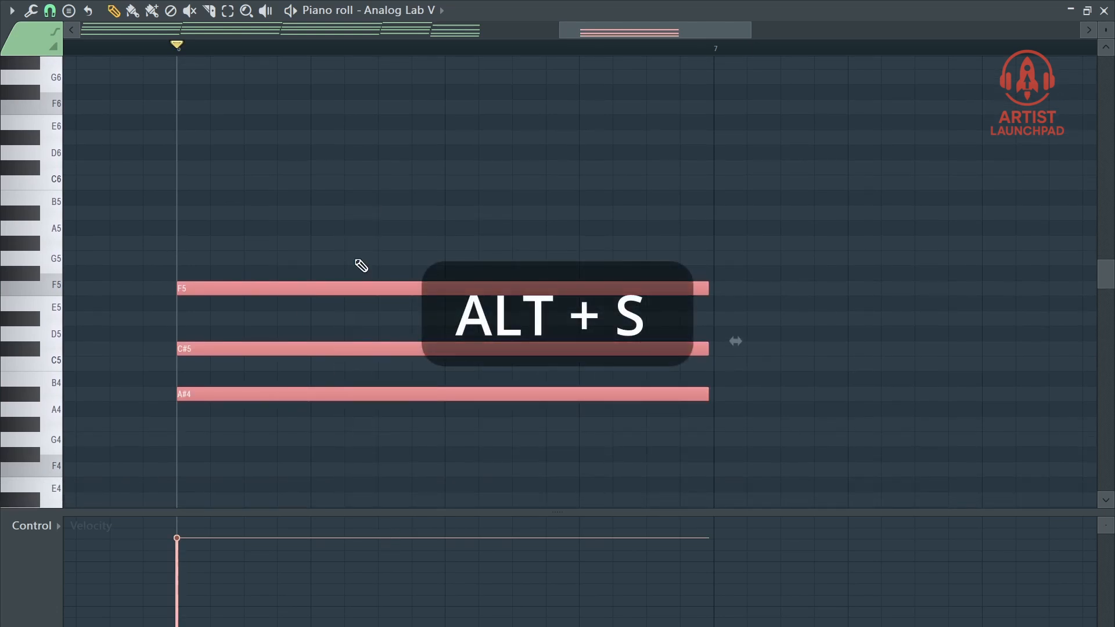
{"action": "left_click_drag", "start_coordinate": [567, 268], "coordinate": [742, 197]}
{"action": "key", "text": "space"}
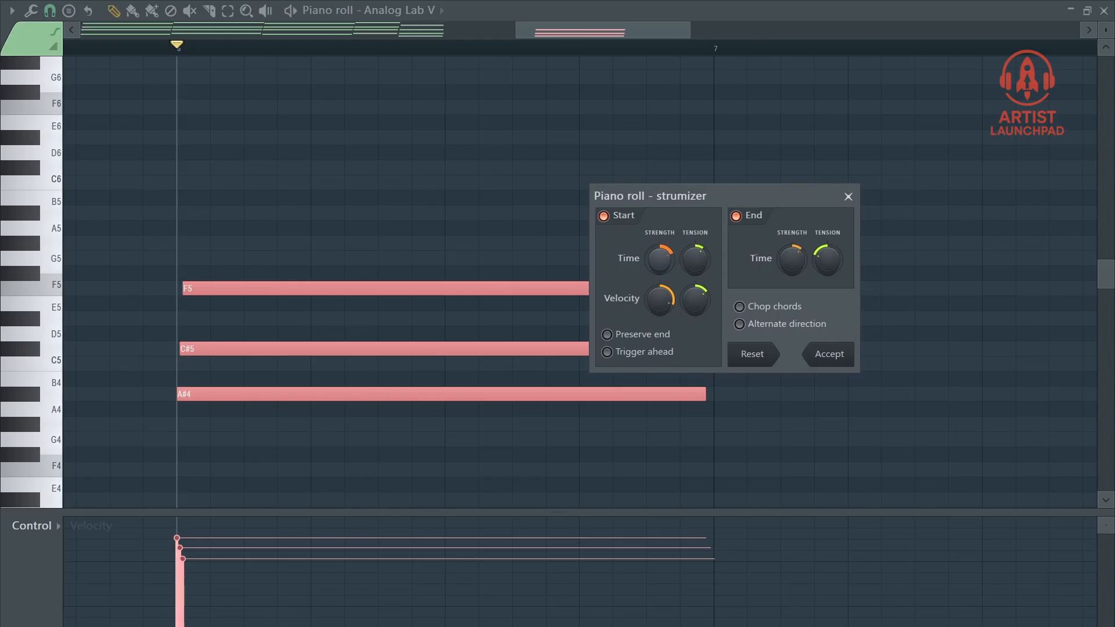
{"action": "left_click_drag", "start_coordinate": [702, 202], "coordinate": [735, 190]}
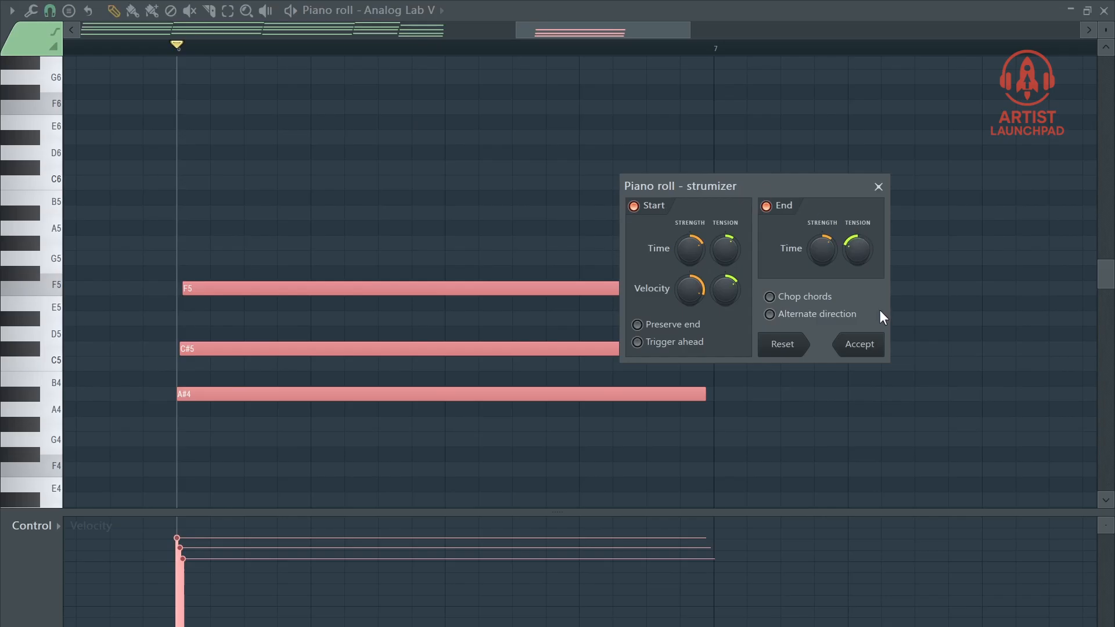
{"action": "left_click", "coordinate": [879, 187]}
{"action": "key", "text": "ctrl+d"}
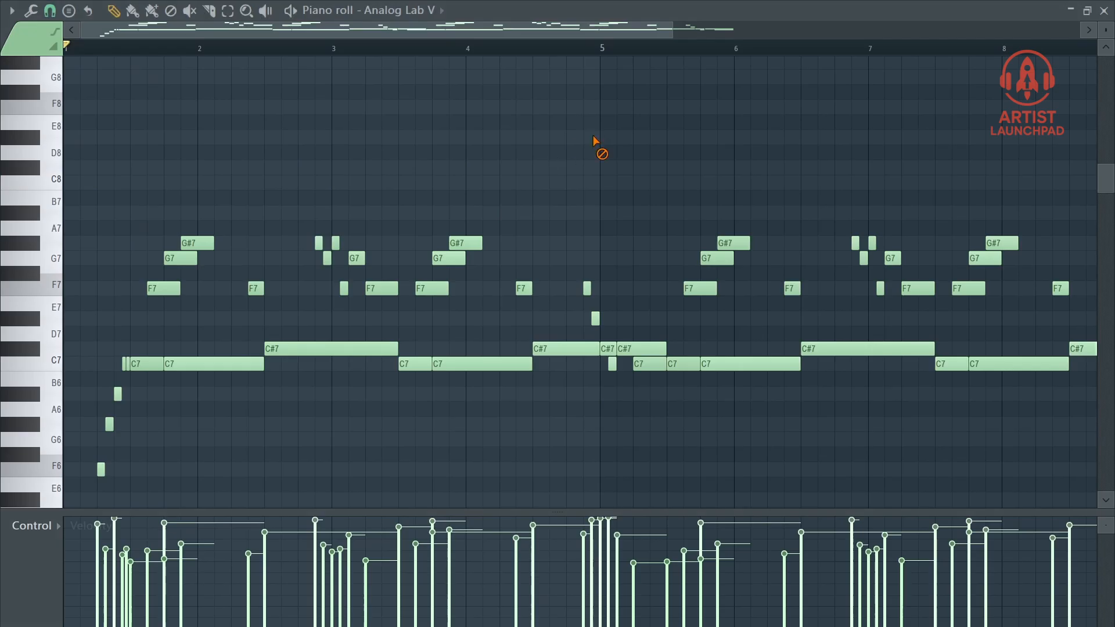
Step: Play through the eight-bar piano melody and examine its note velocities in an enlarged control lane
{"action": "scroll", "coordinate": [412, 67], "scroll_direction": "down", "scroll_amount": 2}
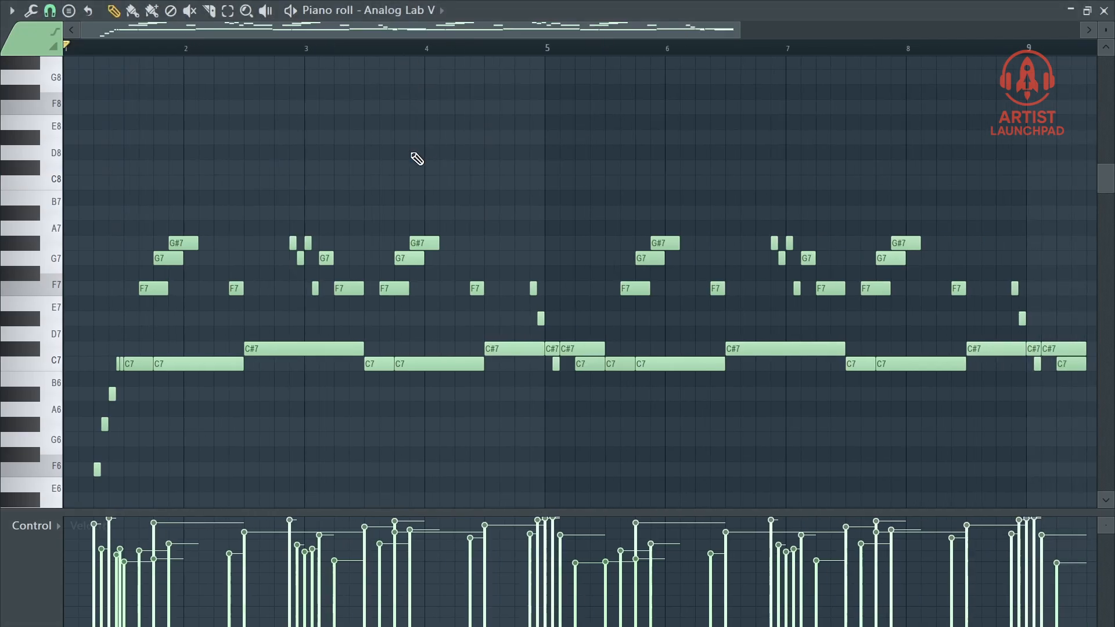
{"action": "scroll", "coordinate": [315, 43], "scroll_direction": "up", "scroll_amount": 2}
{"action": "scroll", "coordinate": [336, 156], "scroll_direction": "down", "scroll_amount": 1}
{"action": "scroll", "coordinate": [319, 130], "scroll_direction": "up", "scroll_amount": 1}
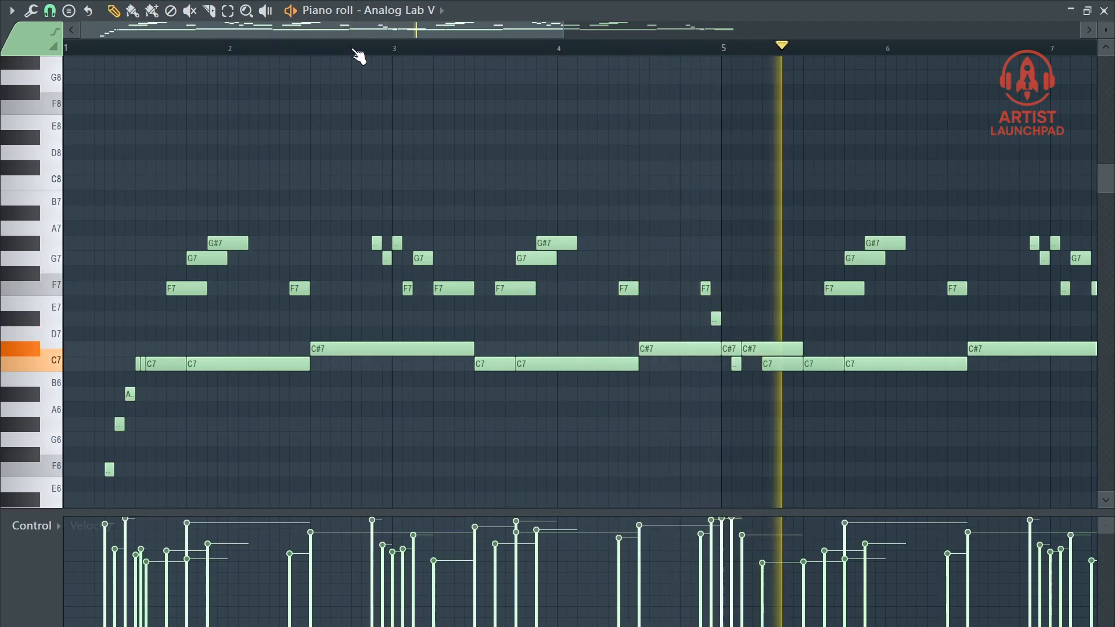
{"action": "left_click_drag", "start_coordinate": [308, 26], "coordinate": [644, 113]}
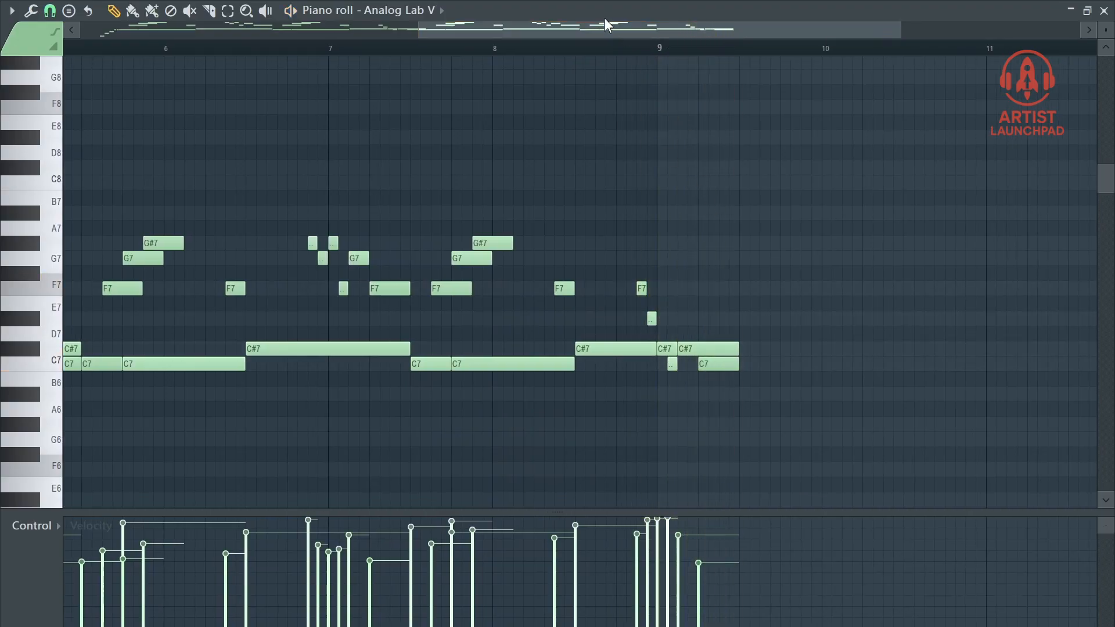
{"action": "left_click_drag", "start_coordinate": [605, 24], "coordinate": [102, 32]}
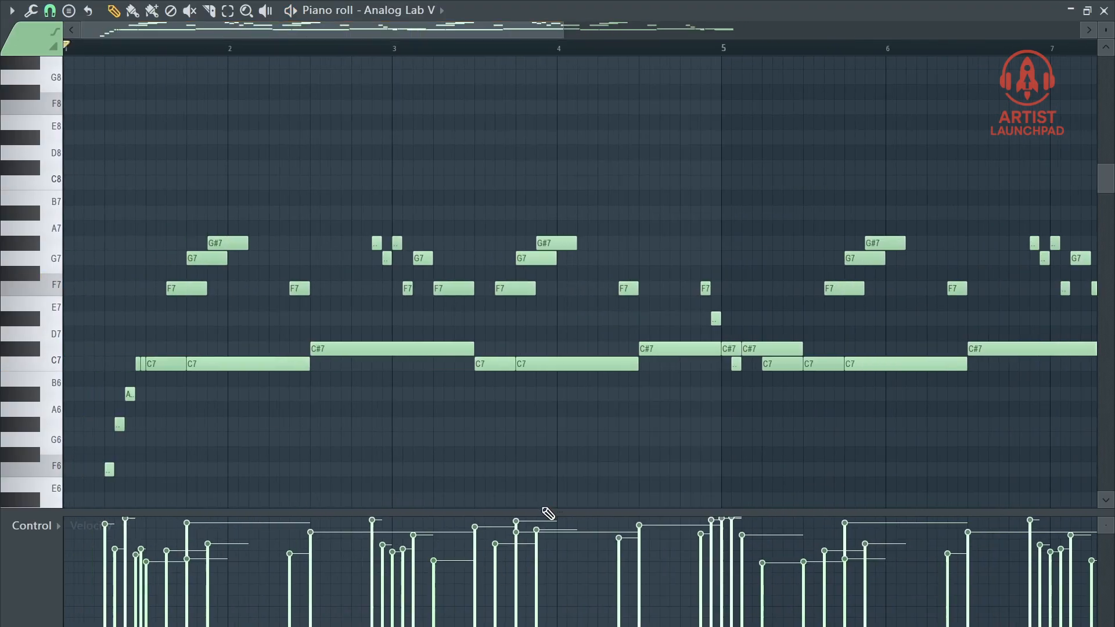
{"action": "left_click_drag", "start_coordinate": [548, 513], "coordinate": [551, 392]}
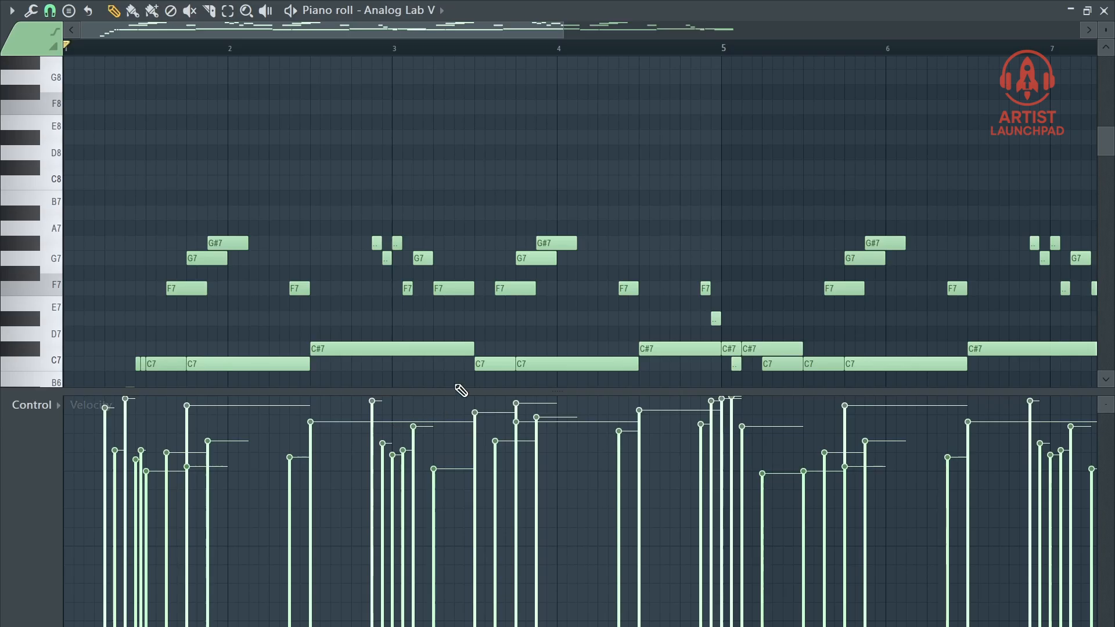
{"action": "left_click_drag", "start_coordinate": [453, 394], "coordinate": [444, 533]}
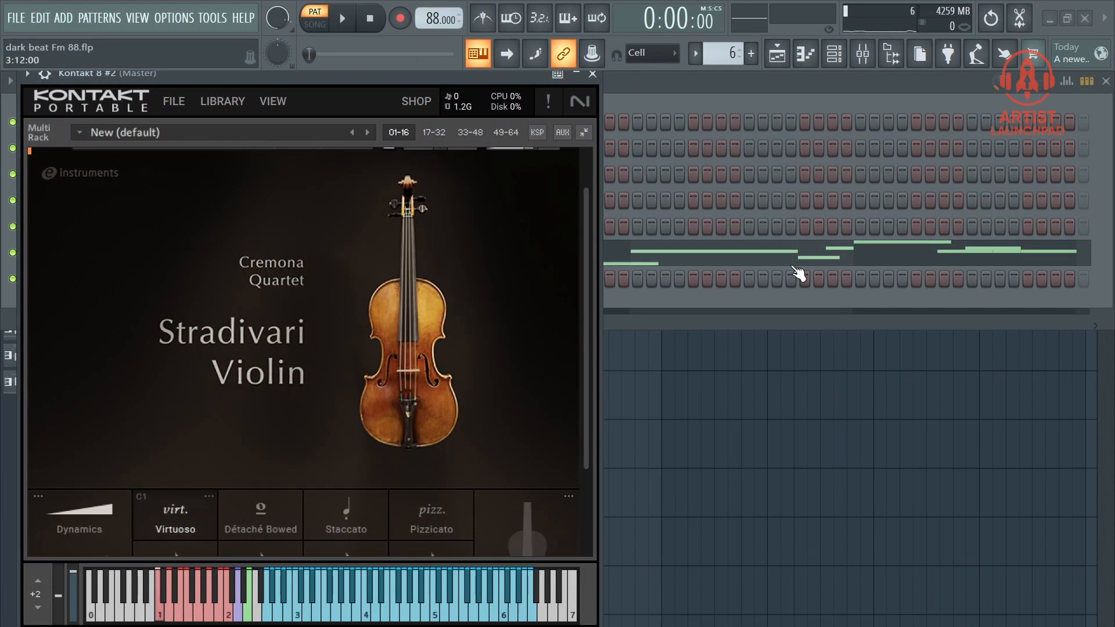
Step: Review the Stradivari Violin notes in the piano roll, then close the piano roll, Kontakt and the channel rack
{"action": "left_click", "coordinate": [765, 260]}
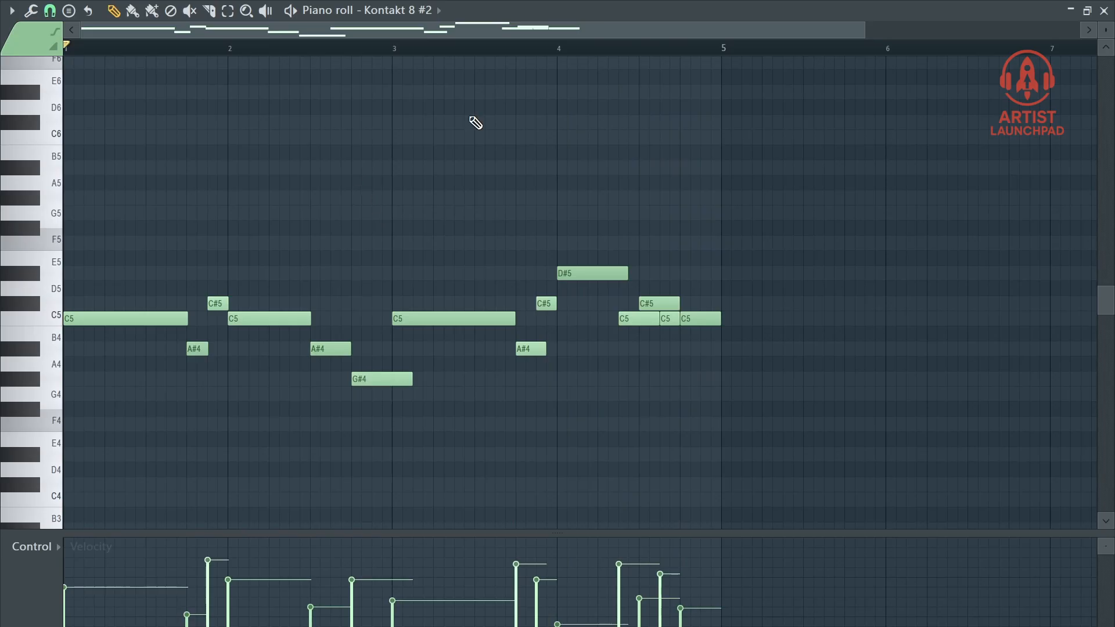
{"action": "left_click", "coordinate": [1104, 10]}
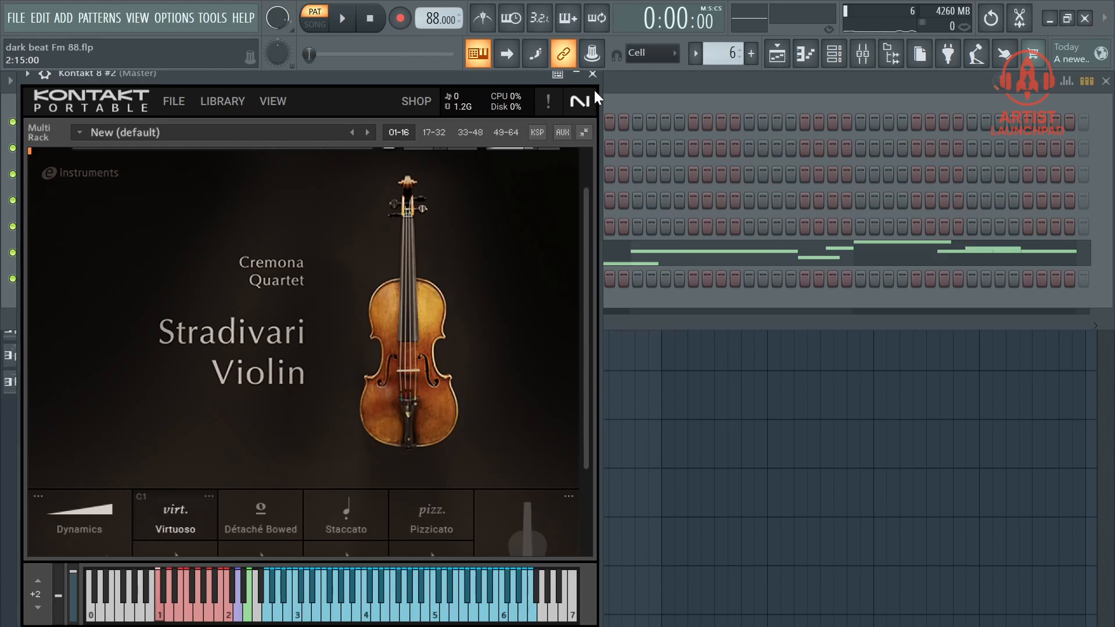
{"action": "left_click", "coordinate": [592, 74]}
{"action": "left_click", "coordinate": [1106, 80]}
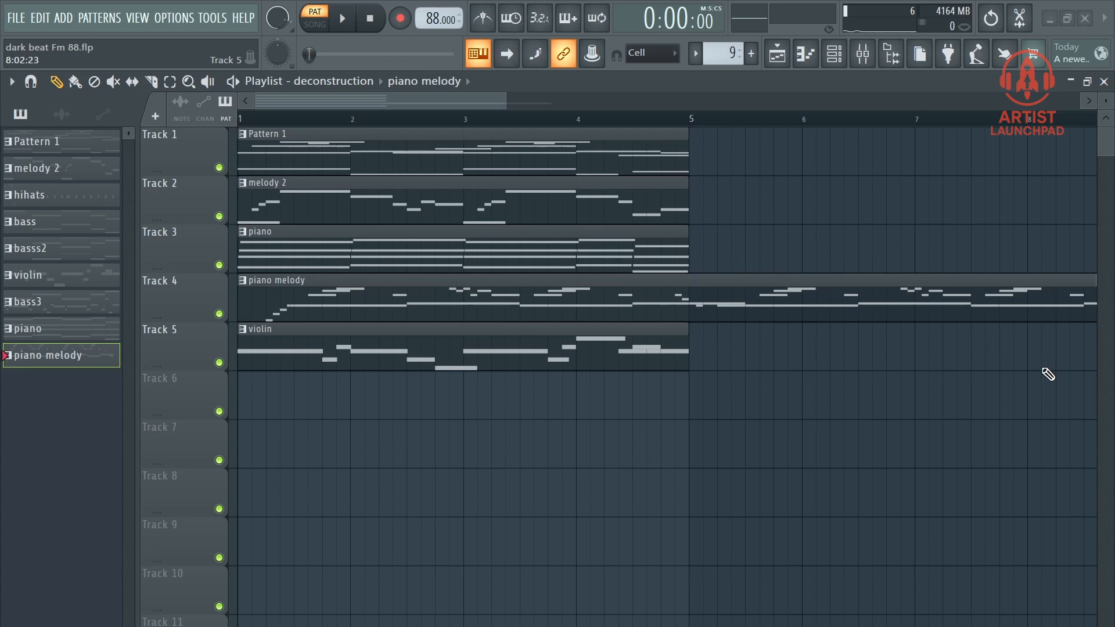
Step: Quick render Pattern 1 and melody 2 as audio clips
{"action": "left_click", "coordinate": [381, 159]}
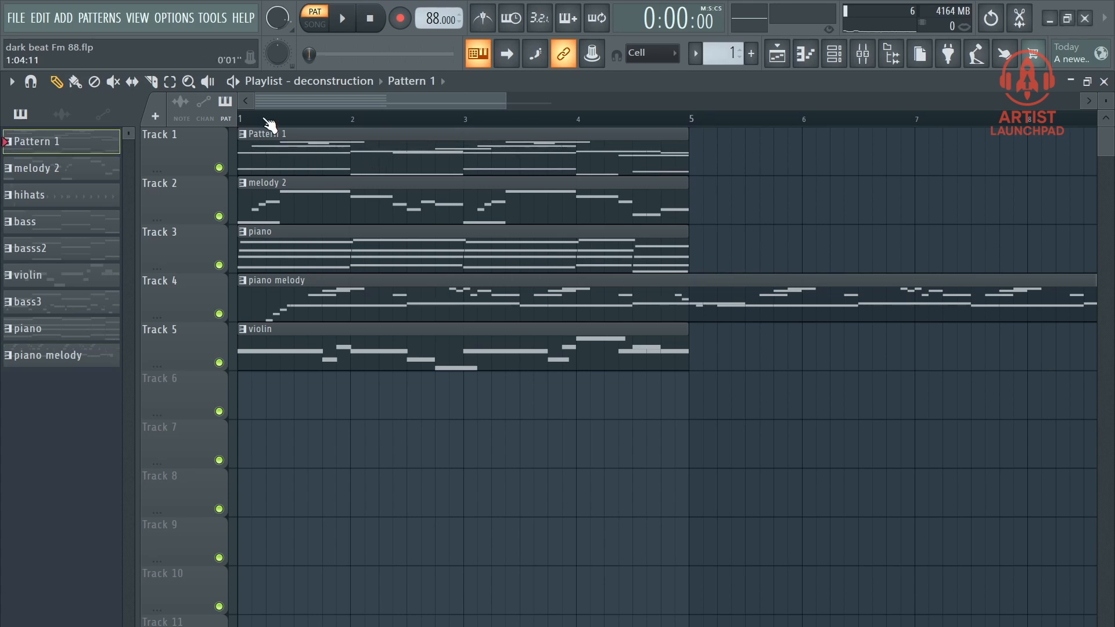
{"action": "scroll", "coordinate": [294, 123], "scroll_direction": "up", "scroll_amount": 2}
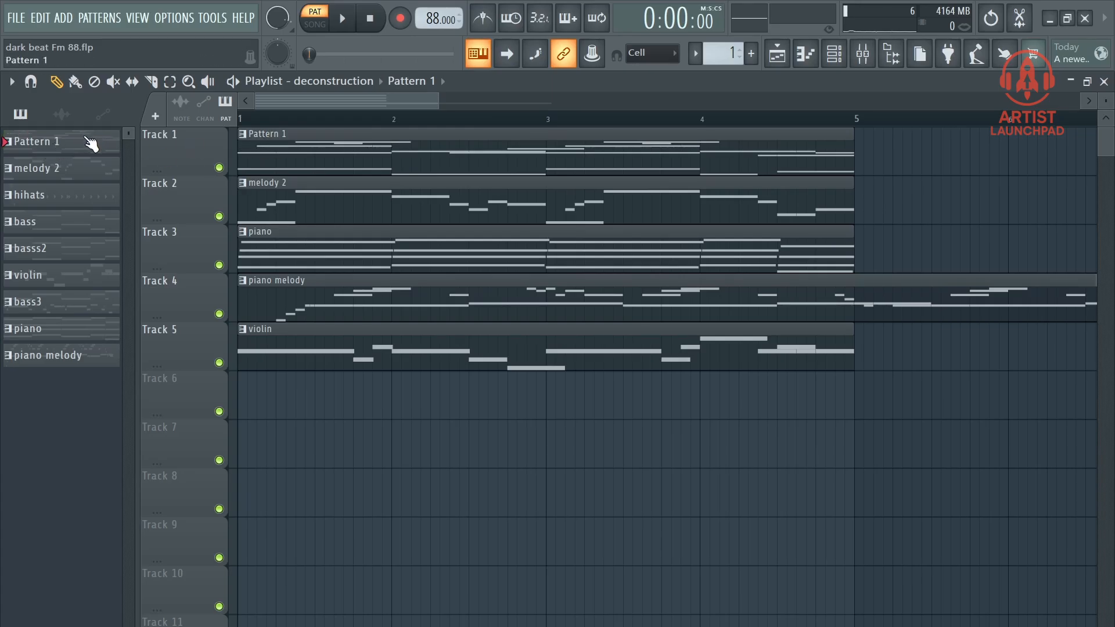
{"action": "right_click", "coordinate": [65, 143]}
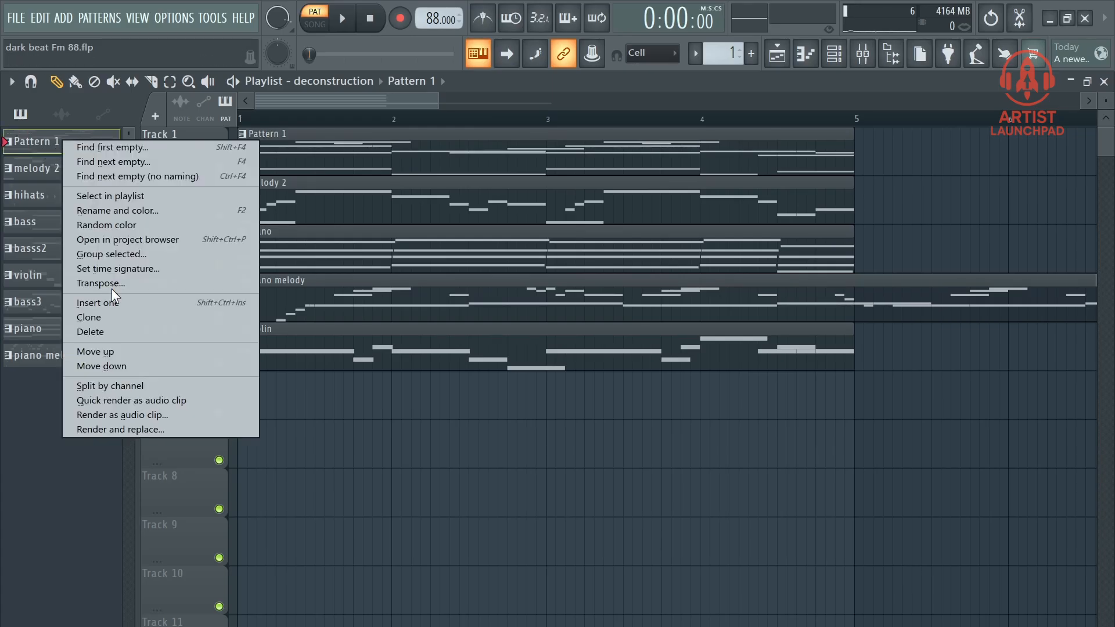
{"action": "left_click", "coordinate": [119, 400]}
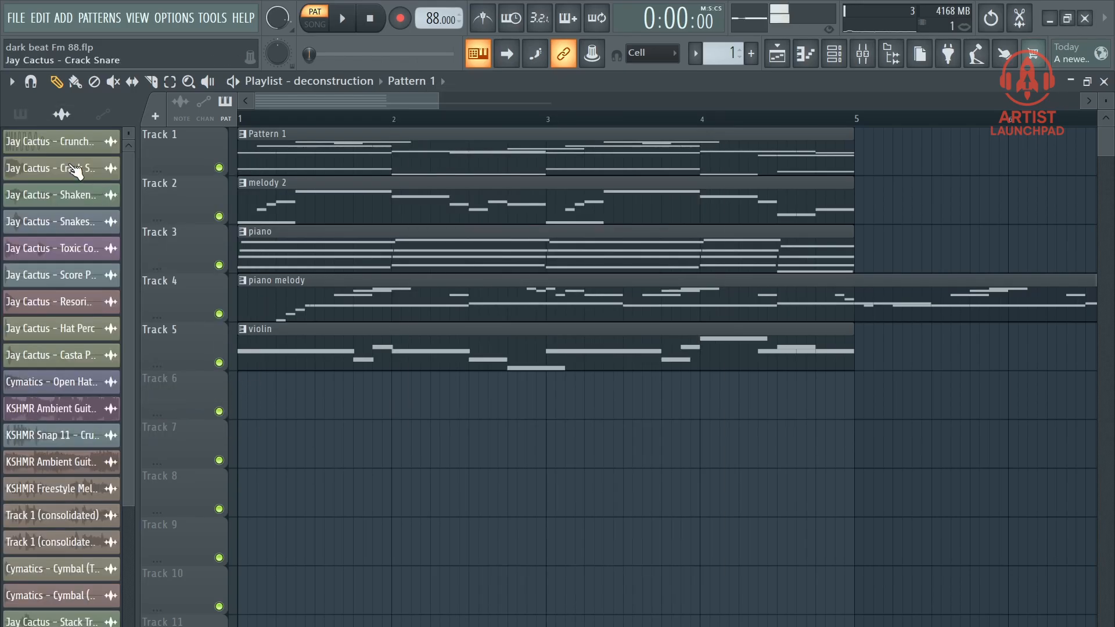
{"action": "left_click", "coordinate": [20, 114]}
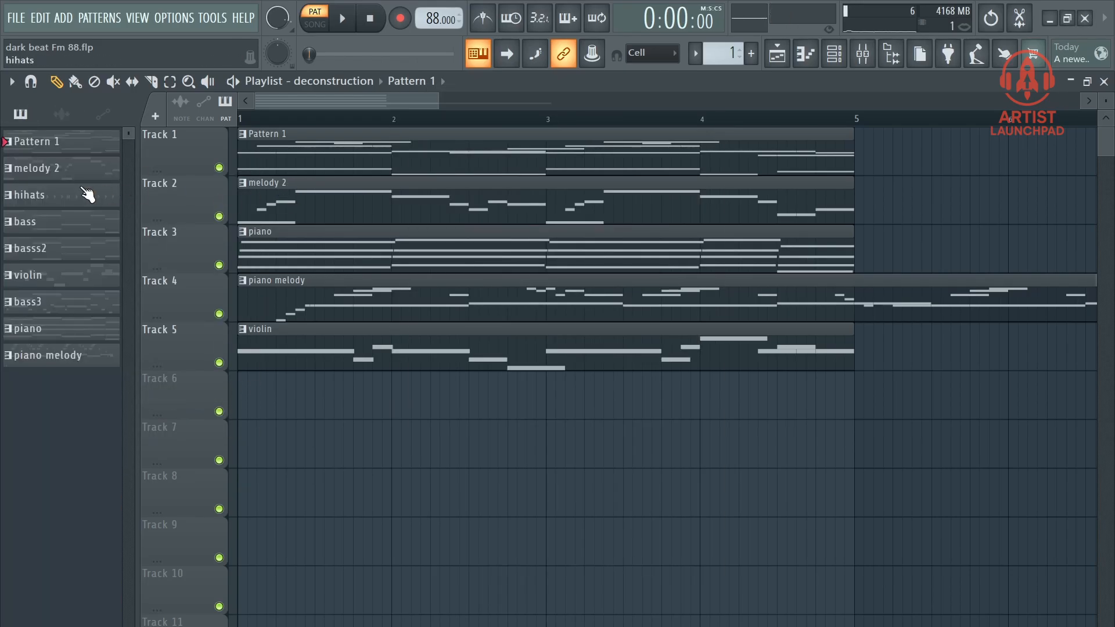
{"action": "right_click", "coordinate": [53, 171]}
{"action": "left_click", "coordinate": [159, 429]}
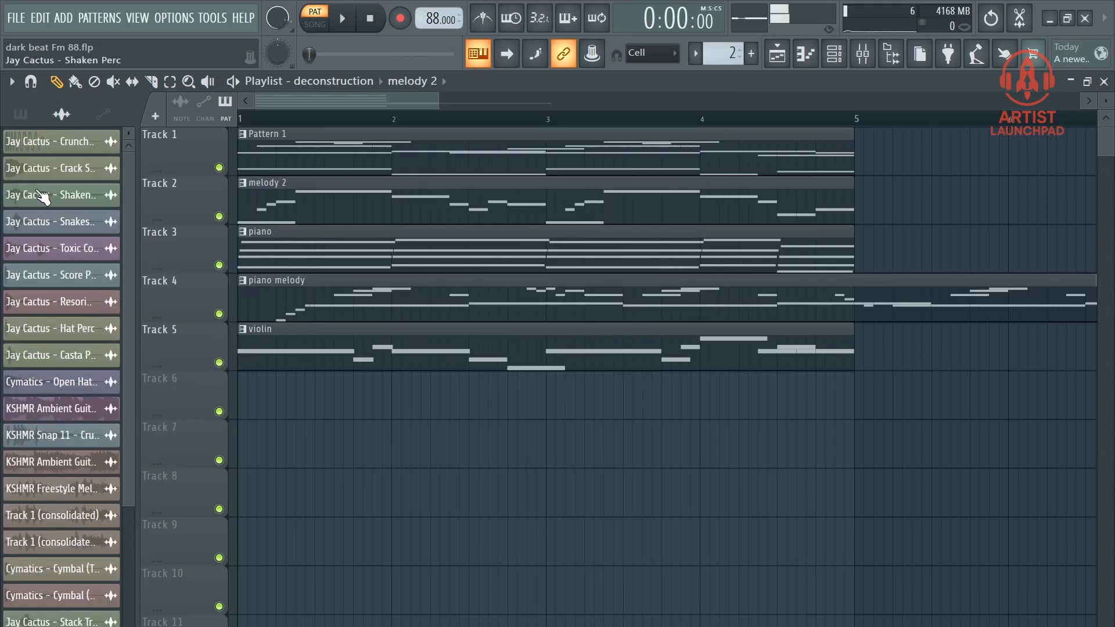
Step: Quick render the piano, piano melody and violin patterns as audio clips
{"action": "left_click", "coordinate": [20, 113]}
{"action": "left_click", "coordinate": [77, 327]}
{"action": "right_click", "coordinate": [87, 334]}
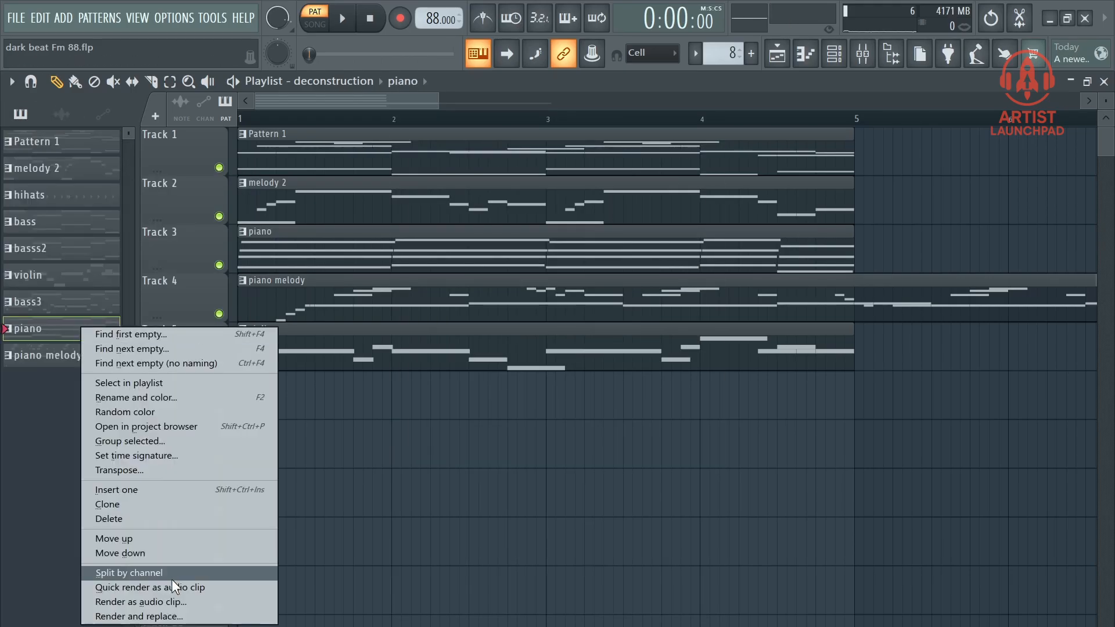
{"action": "left_click", "coordinate": [168, 586]}
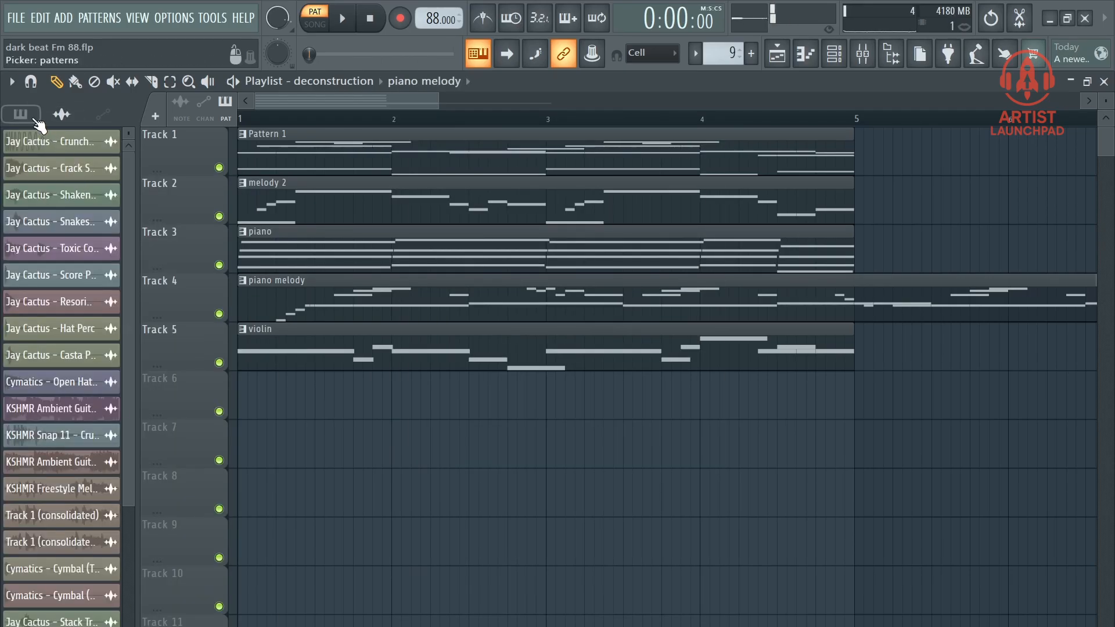
{"action": "left_click", "coordinate": [34, 118]}
{"action": "right_click", "coordinate": [85, 275]}
{"action": "left_click", "coordinate": [158, 501]}
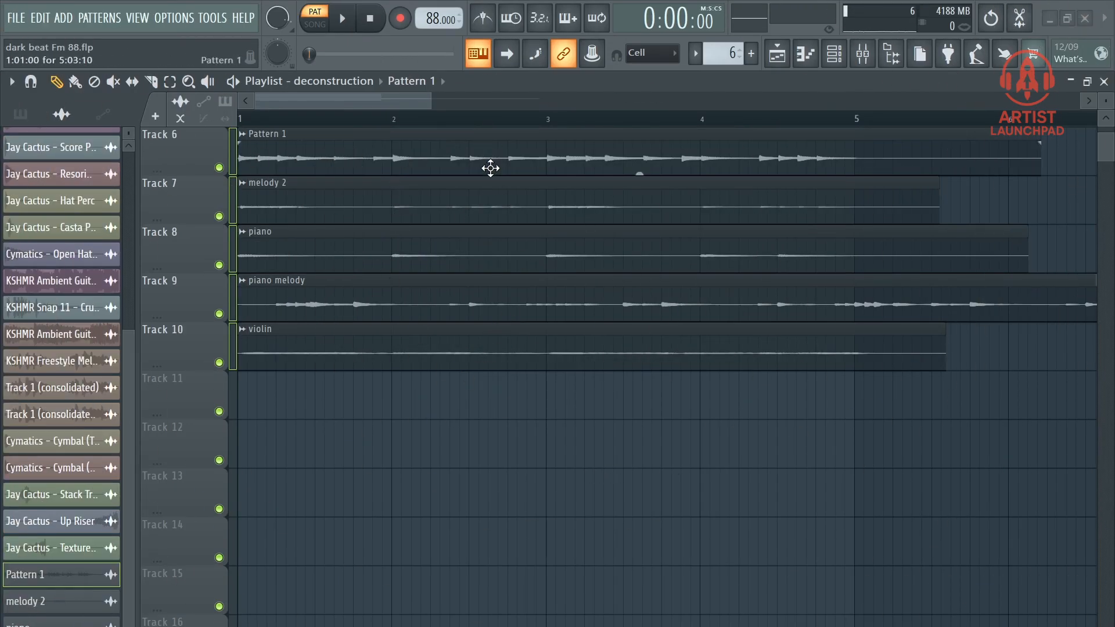
Step: Open the Pattern 1 audio clip's sample in the Edison audio editor
{"action": "double_click", "coordinate": [490, 169]}
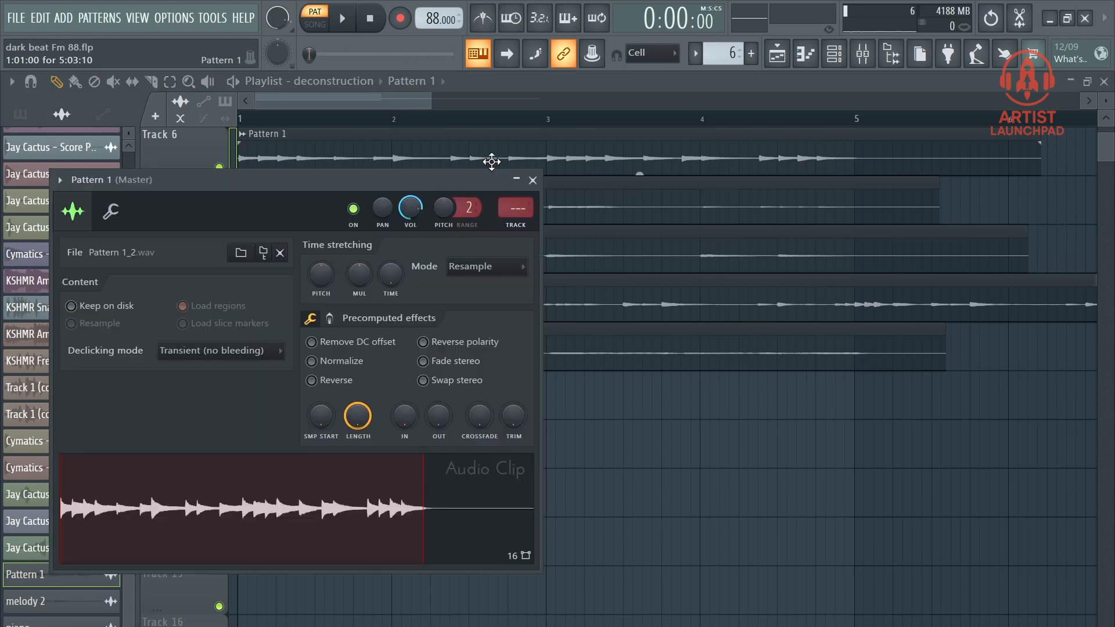
{"action": "left_click", "coordinate": [531, 179]}
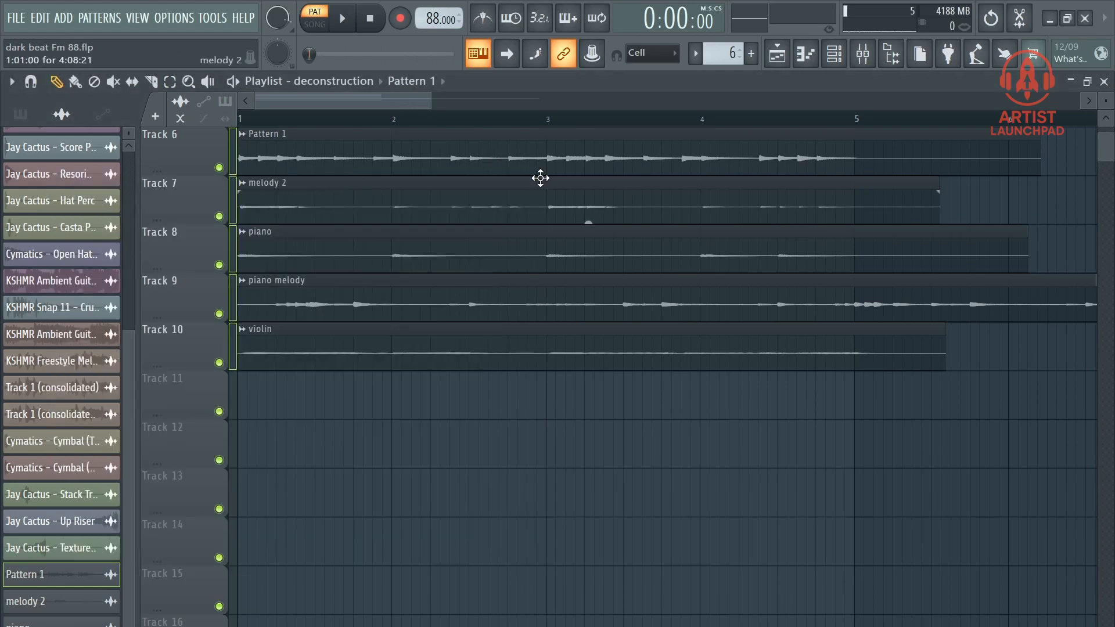
{"action": "double_click", "coordinate": [540, 169]}
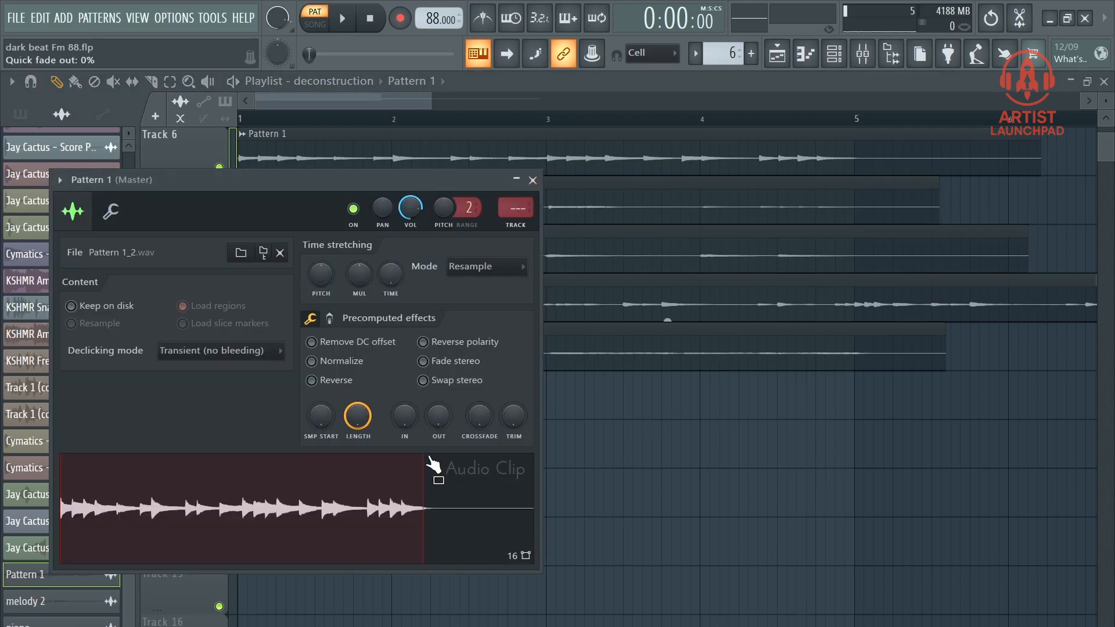
{"action": "right_click", "coordinate": [296, 495]}
{"action": "left_click", "coordinate": [381, 518]}
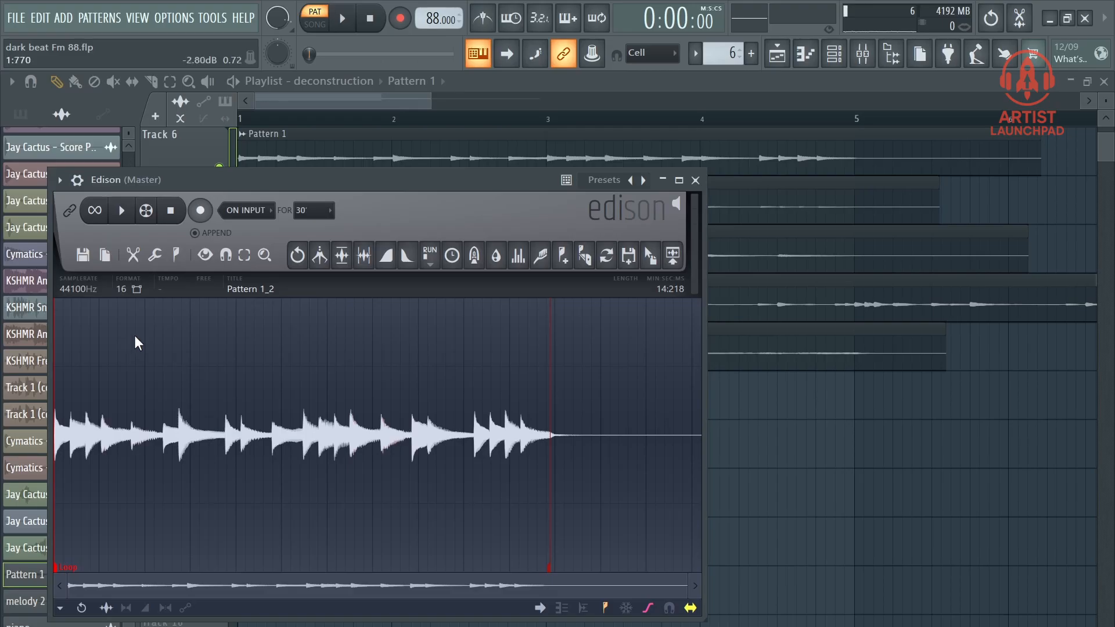
Step: Resample the entire Pattern 1 audio to a sample rate of 4000 Hz through its sample properties
{"action": "key", "text": "ctrl+a"}
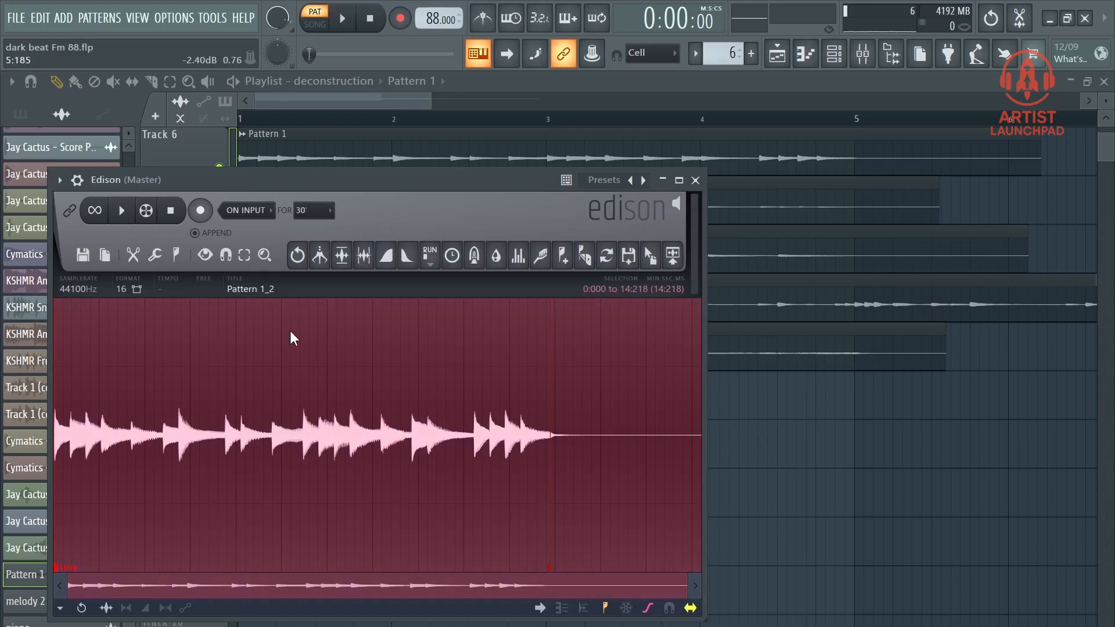
{"action": "right_click", "coordinate": [354, 344]}
{"action": "mouse_move", "coordinate": [389, 366]}
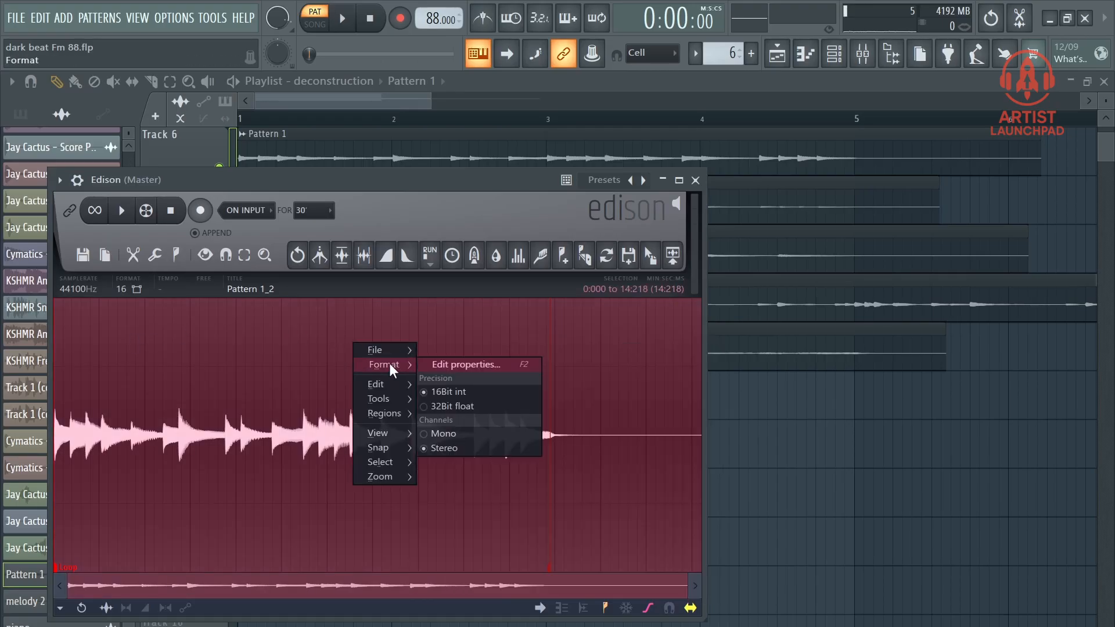
{"action": "left_click", "coordinate": [472, 364]}
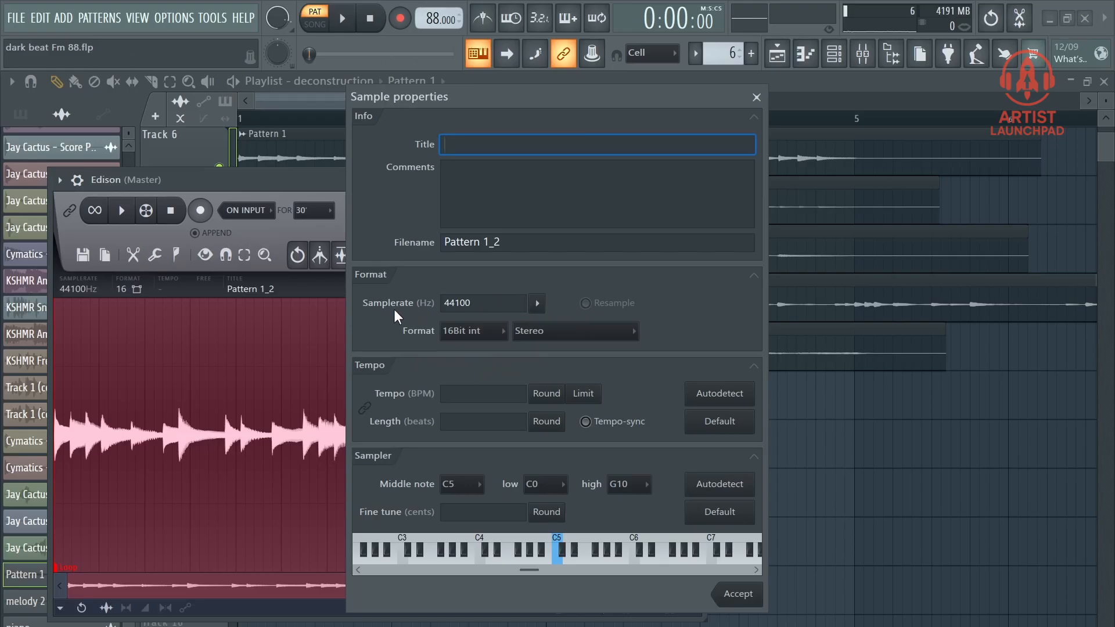
{"action": "left_click", "coordinate": [534, 309]}
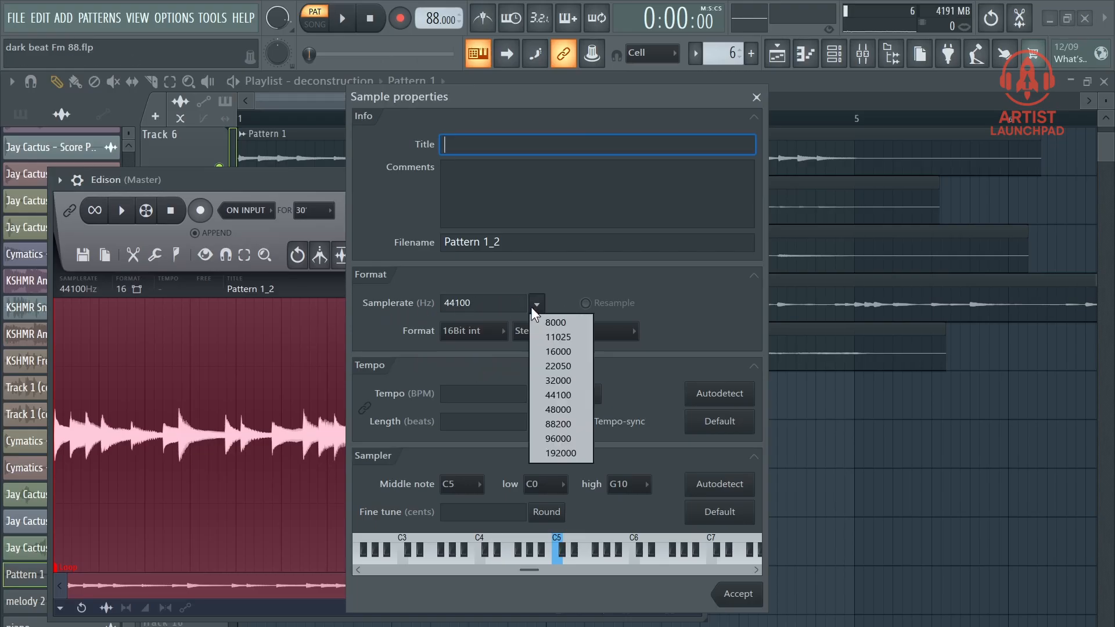
{"action": "left_click_drag", "start_coordinate": [501, 306], "coordinate": [359, 299]}
{"action": "type", "text": "4000"}
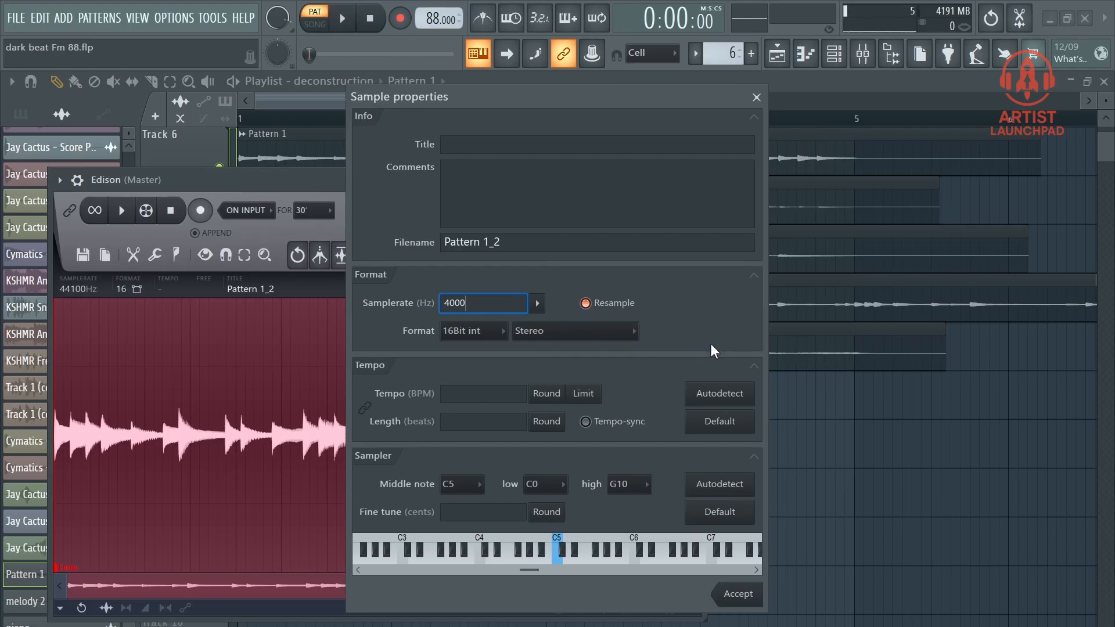
{"action": "left_click", "coordinate": [738, 594]}
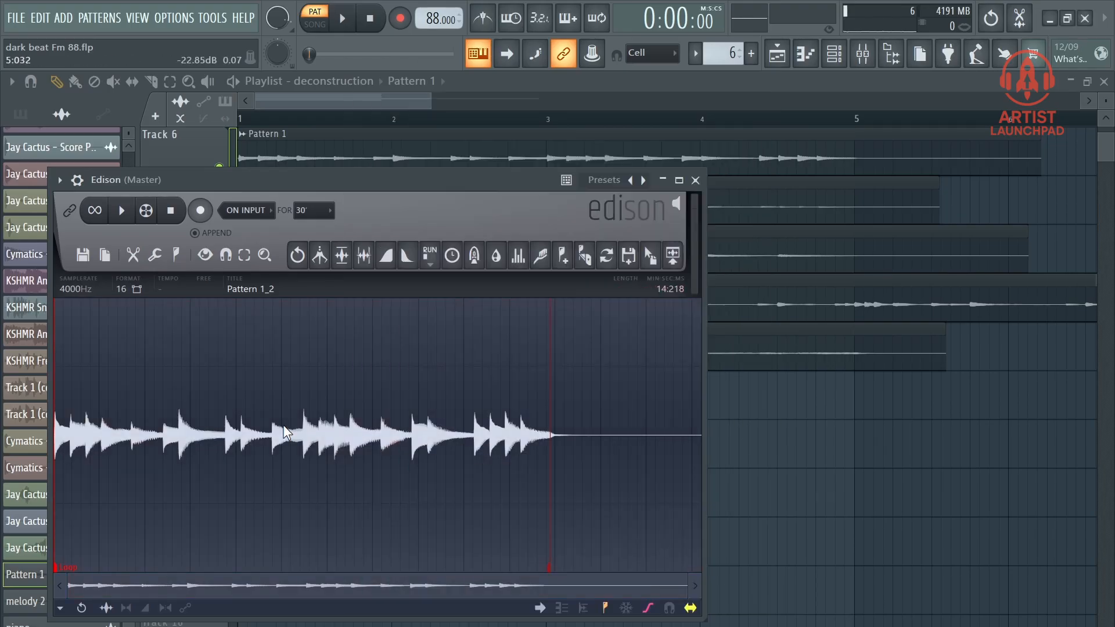
Step: Play the resampled Pattern 1 audio, then place it as a new clip on Track 12 of the playlist
{"action": "left_click", "coordinate": [122, 210]}
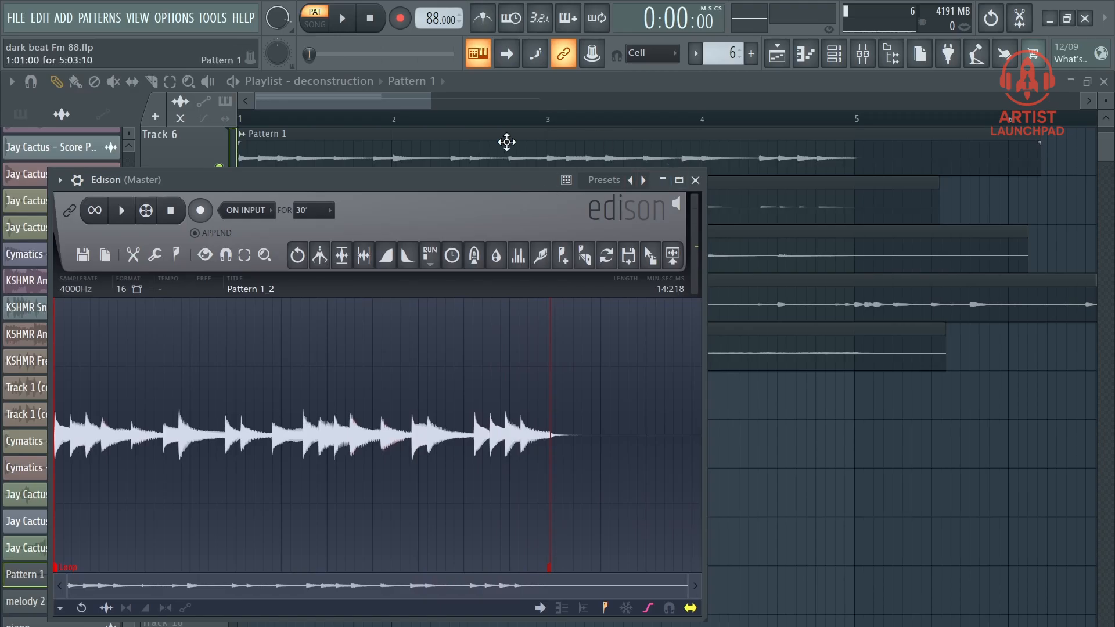
{"action": "left_click_drag", "start_coordinate": [443, 177], "coordinate": [460, 267]}
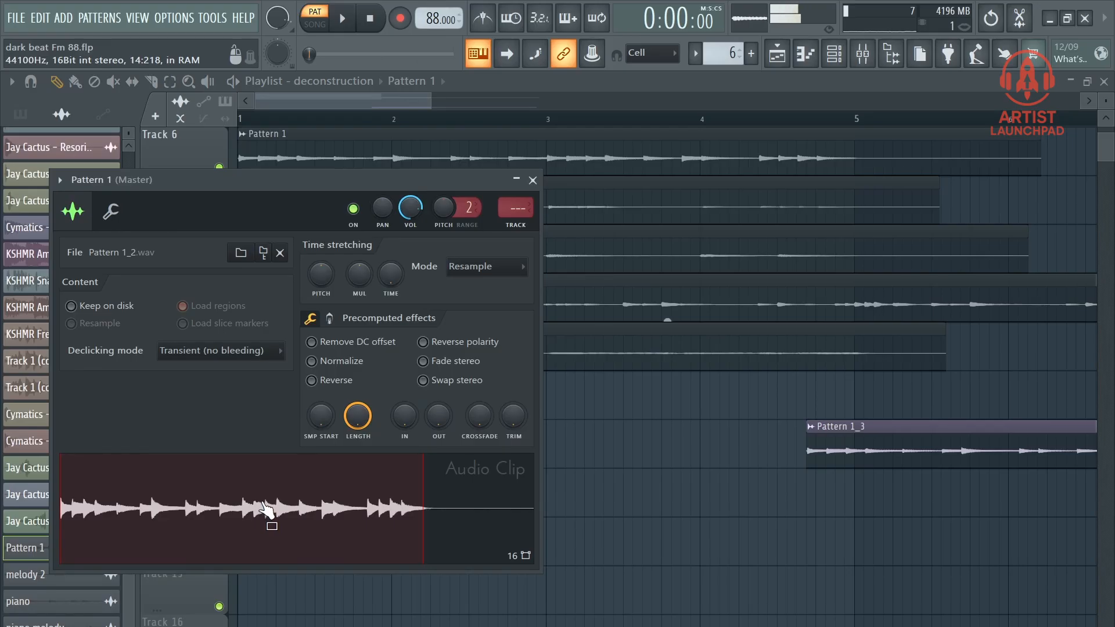
{"action": "left_click", "coordinate": [532, 180]}
{"action": "left_click", "coordinate": [842, 447]}
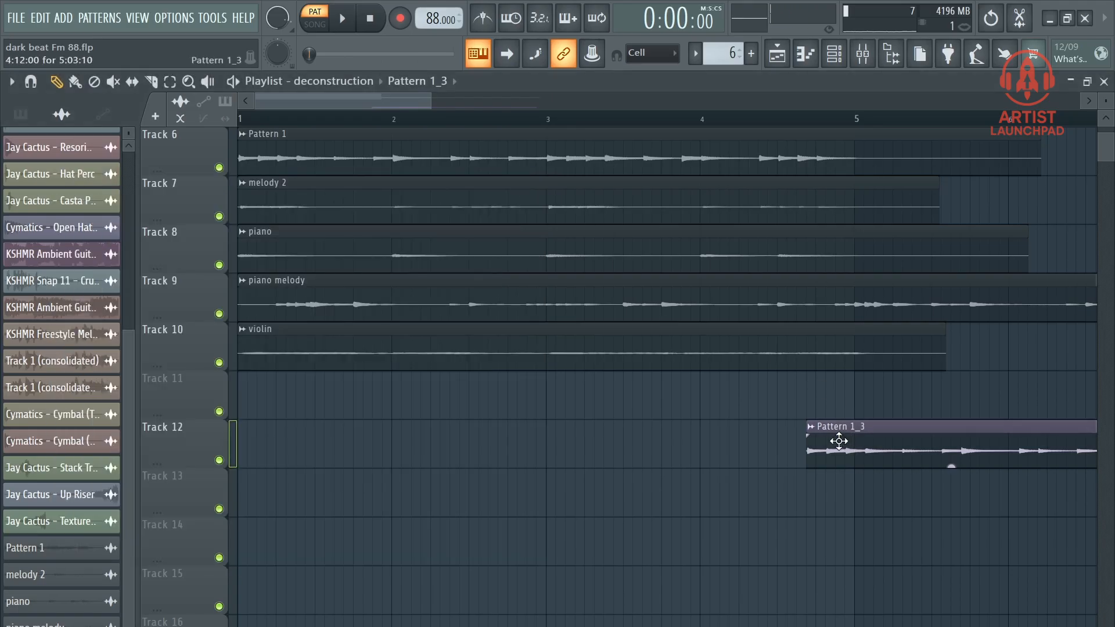
Step: Shift the Pattern 1_3 clip's pitch by -100 cents and set its time-stretching mode to Auto
{"action": "double_click", "coordinate": [990, 452]}
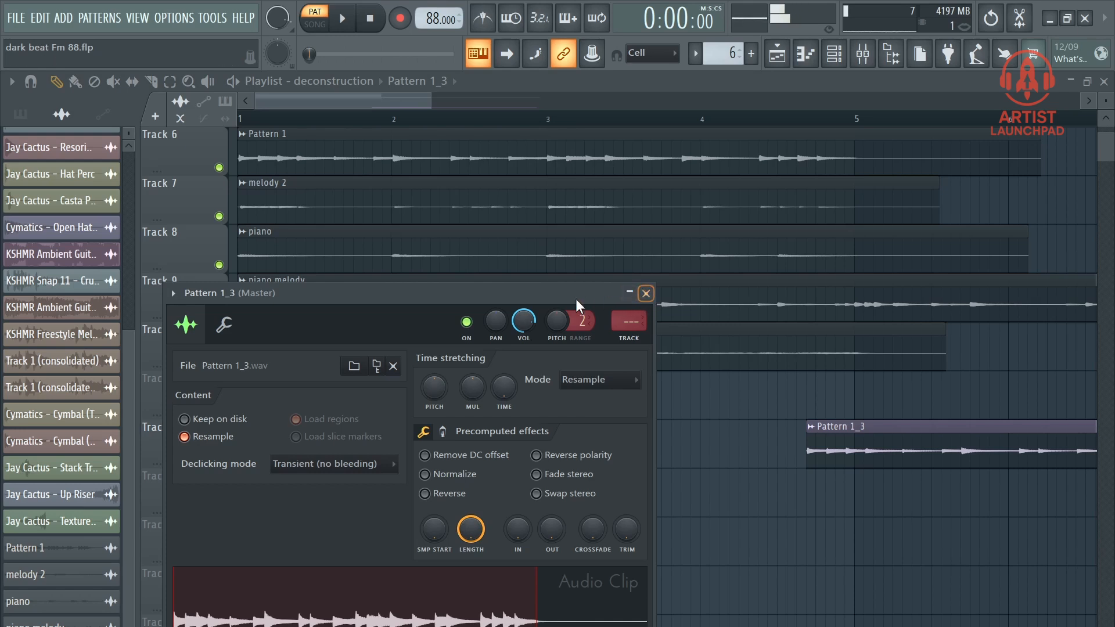
{"action": "left_click_drag", "start_coordinate": [552, 301], "coordinate": [565, 246]}
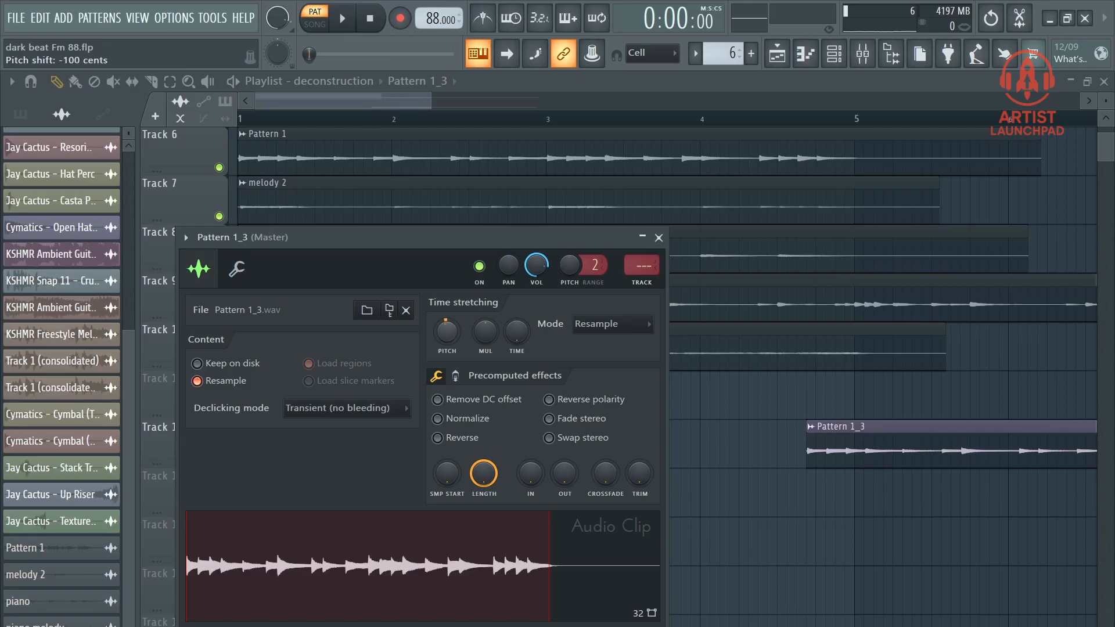
{"action": "left_click_drag", "start_coordinate": [446, 332], "coordinate": [446, 339]}
{"action": "left_click", "coordinate": [424, 550]}
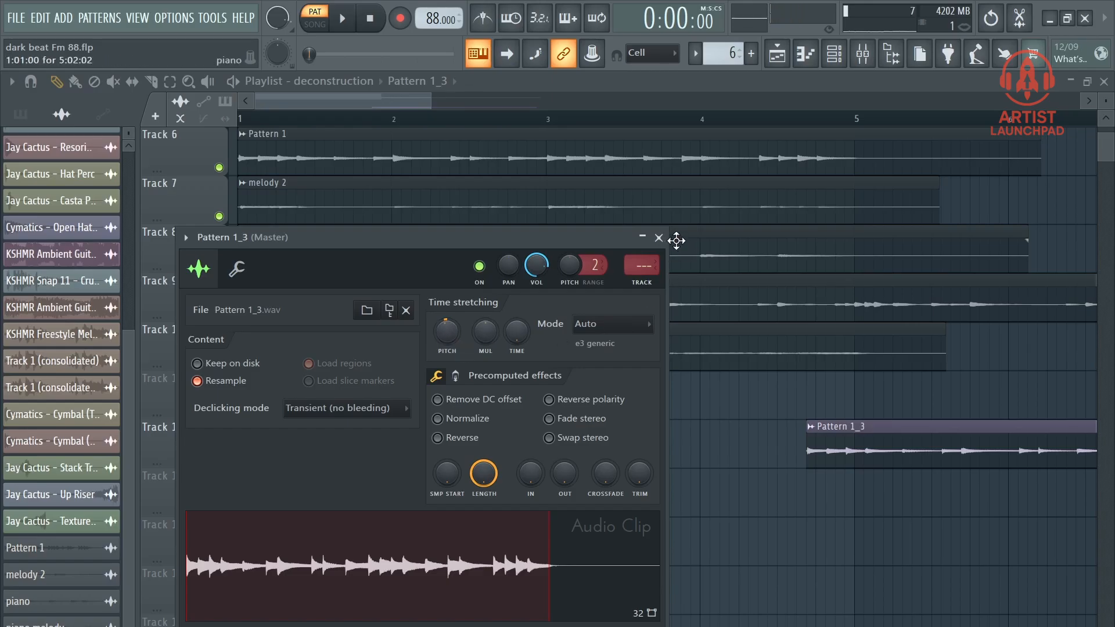
{"action": "left_click", "coordinate": [658, 238]}
Step: Demonstrate a one-semitone drop with a trial F5 note lowered to E5 in the piano roll, then delete the note
{"action": "left_click", "coordinate": [817, 53]}
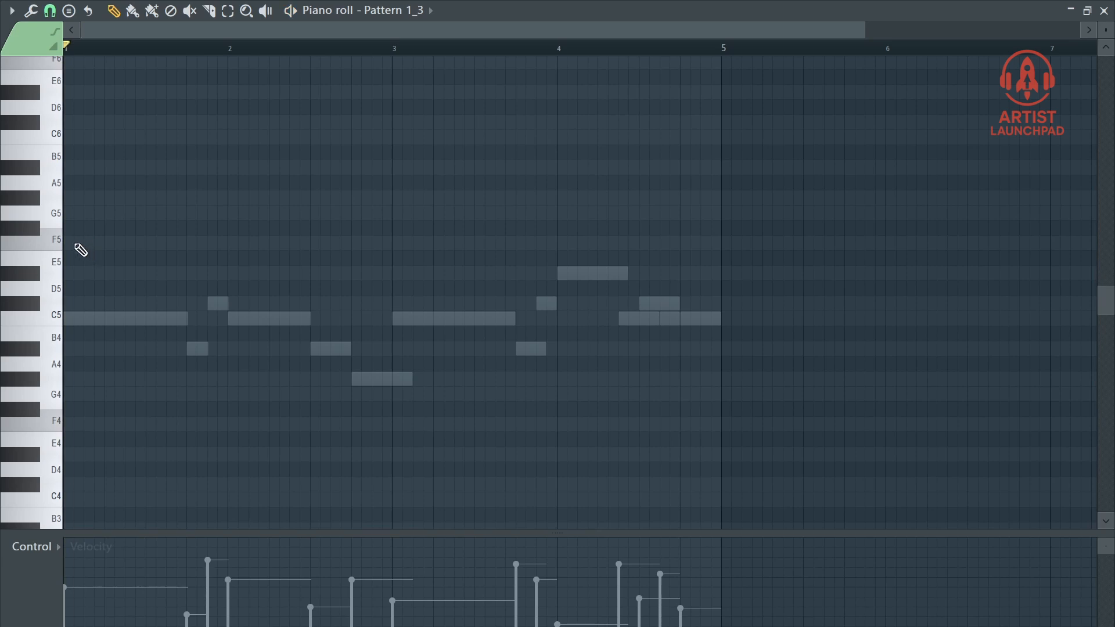
{"action": "left_click", "coordinate": [81, 250]}
{"action": "scroll", "coordinate": [188, 29], "scroll_direction": "up", "scroll_amount": 3}
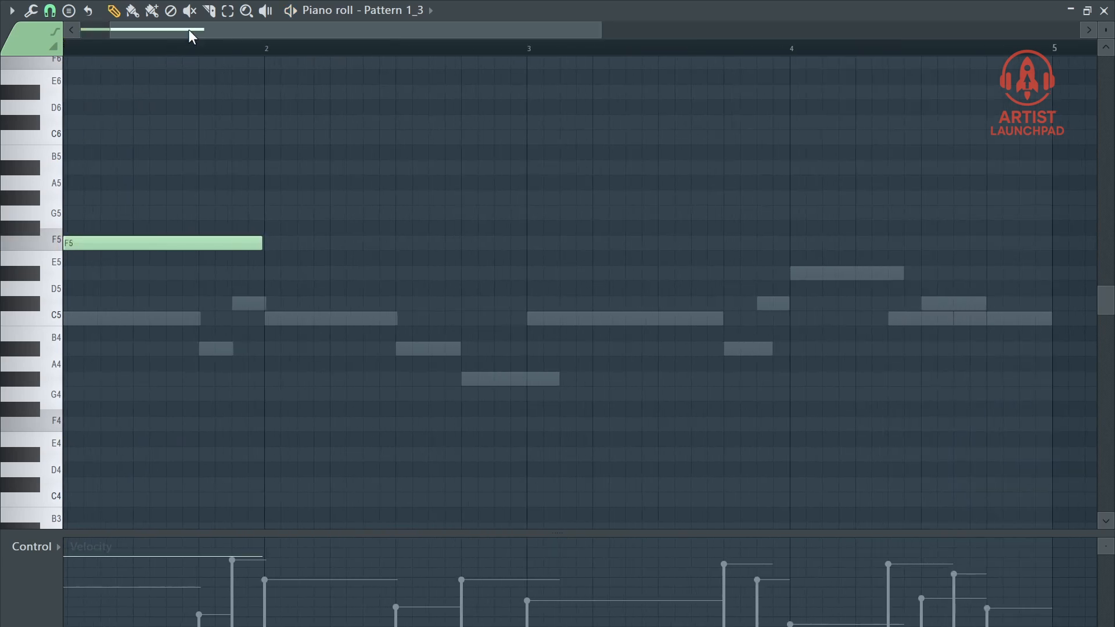
{"action": "left_click_drag", "start_coordinate": [160, 244], "coordinate": [151, 261]}
{"action": "right_click", "coordinate": [164, 259]}
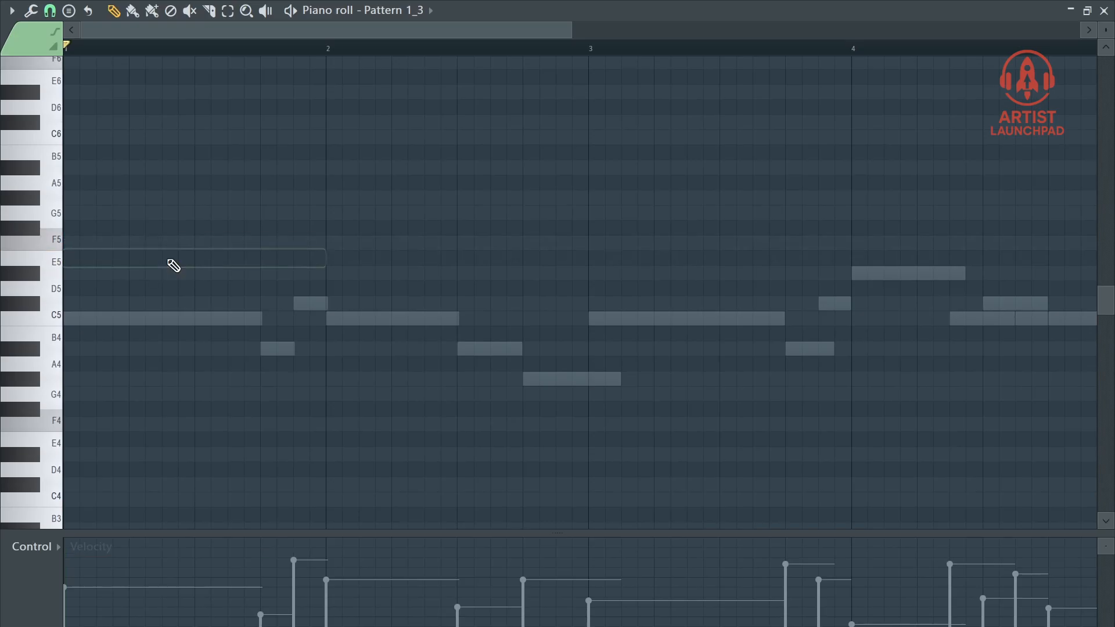
{"action": "left_click", "coordinate": [1104, 10]}
Step: Move the Pattern 1_3 clip on Track 12 slightly later, starting just before bar 5
{"action": "scroll", "coordinate": [461, 120], "scroll_direction": "down", "scroll_amount": 2}
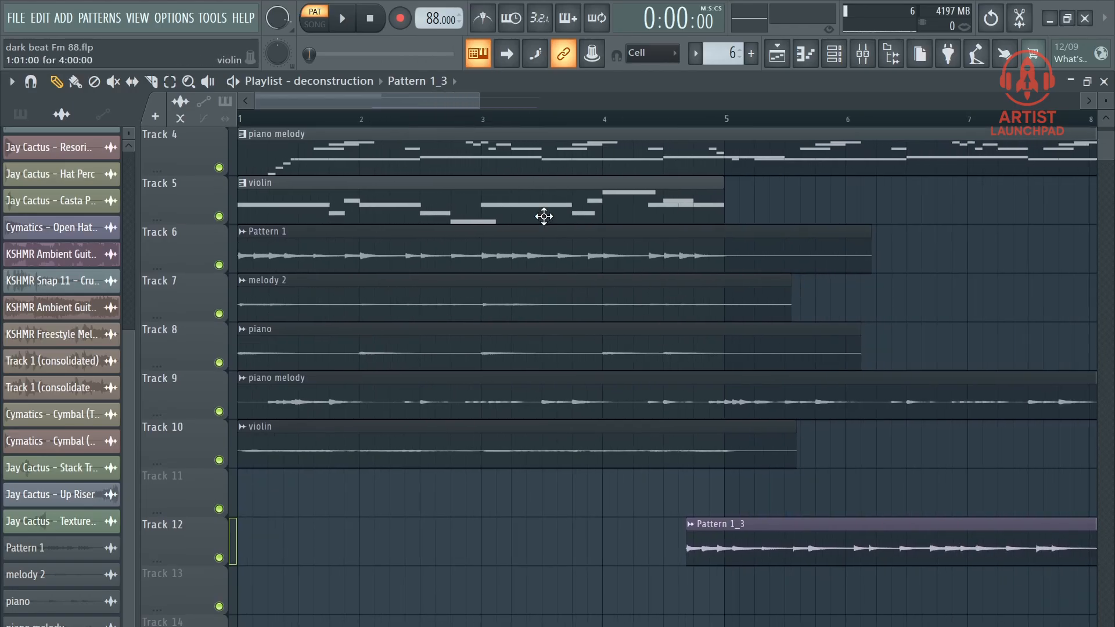
{"action": "scroll", "coordinate": [863, 343], "scroll_direction": "up", "scroll_amount": 1}
{"action": "scroll", "coordinate": [869, 346], "scroll_direction": "down", "scroll_amount": 2}
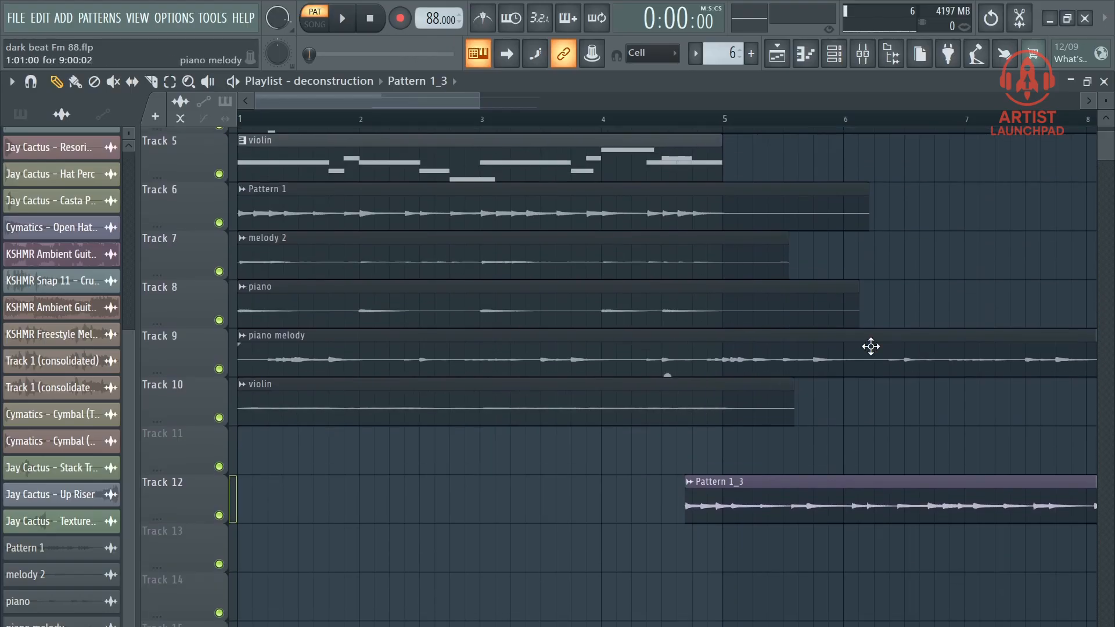
{"action": "left_click_drag", "start_coordinate": [786, 500], "coordinate": [813, 502]}
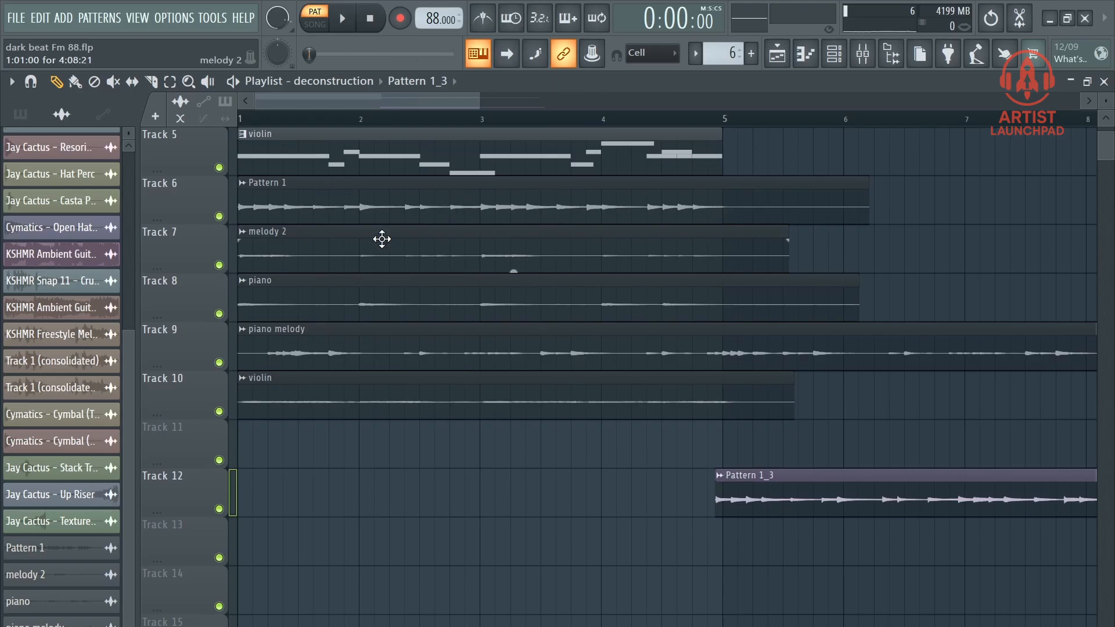
Step: Open the melody 2 audio clip's sample in the Edison audio editor
{"action": "left_click", "coordinate": [356, 248]}
{"action": "double_click", "coordinate": [370, 249]}
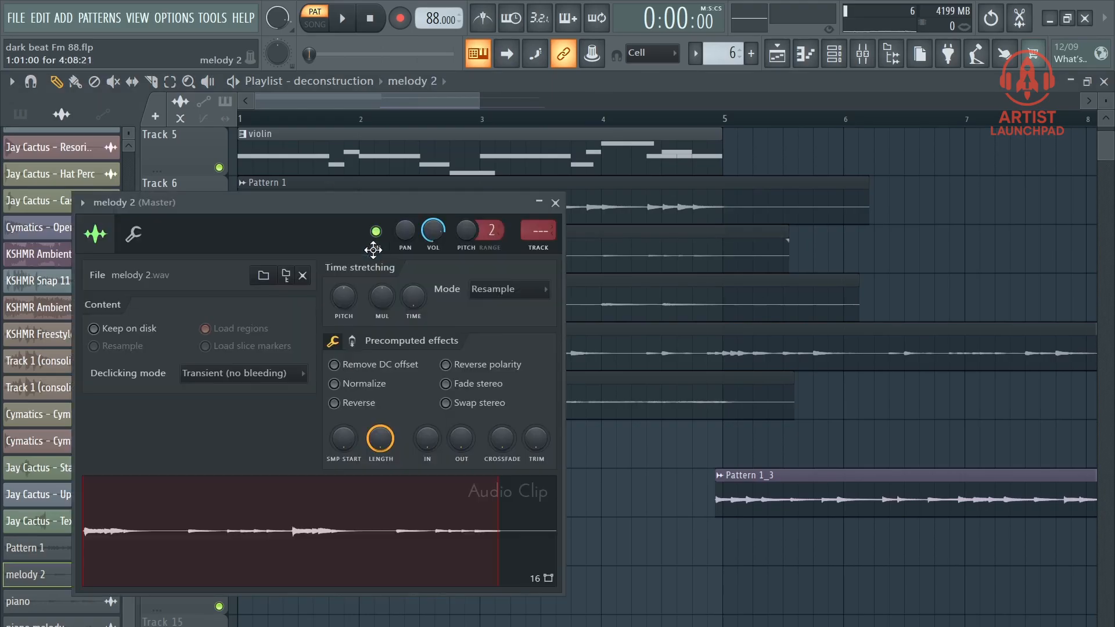
{"action": "right_click", "coordinate": [373, 543]}
{"action": "left_click", "coordinate": [427, 542]}
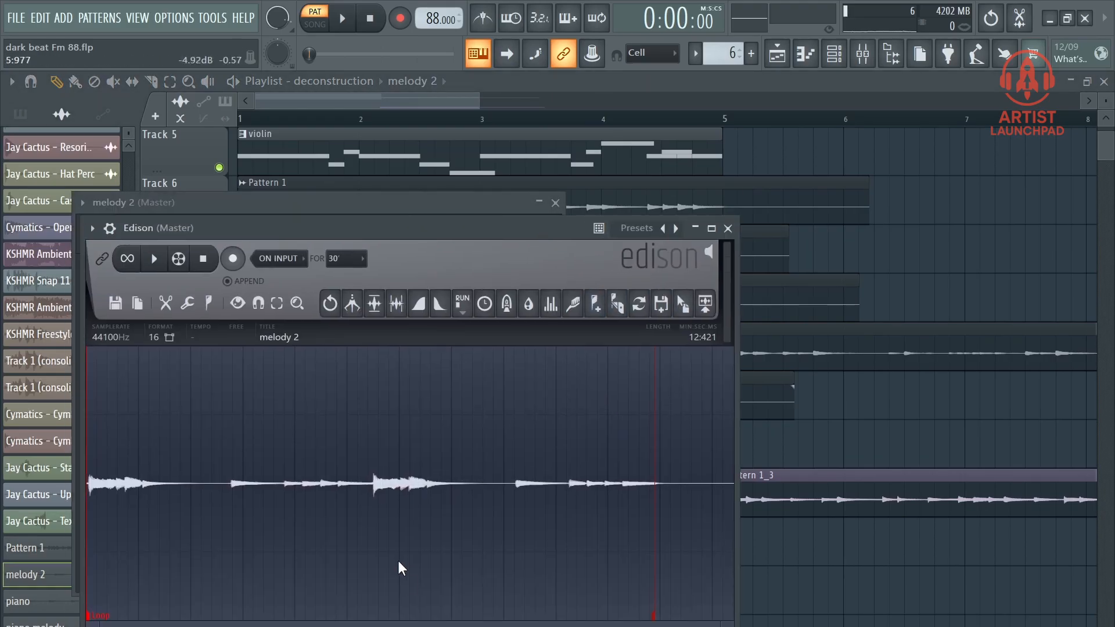
Step: Resample the entire melody 2 audio to a sample rate of 4000 Hz through its sample properties
{"action": "right_click", "coordinate": [394, 369]}
{"action": "left_click", "coordinate": [521, 394]}
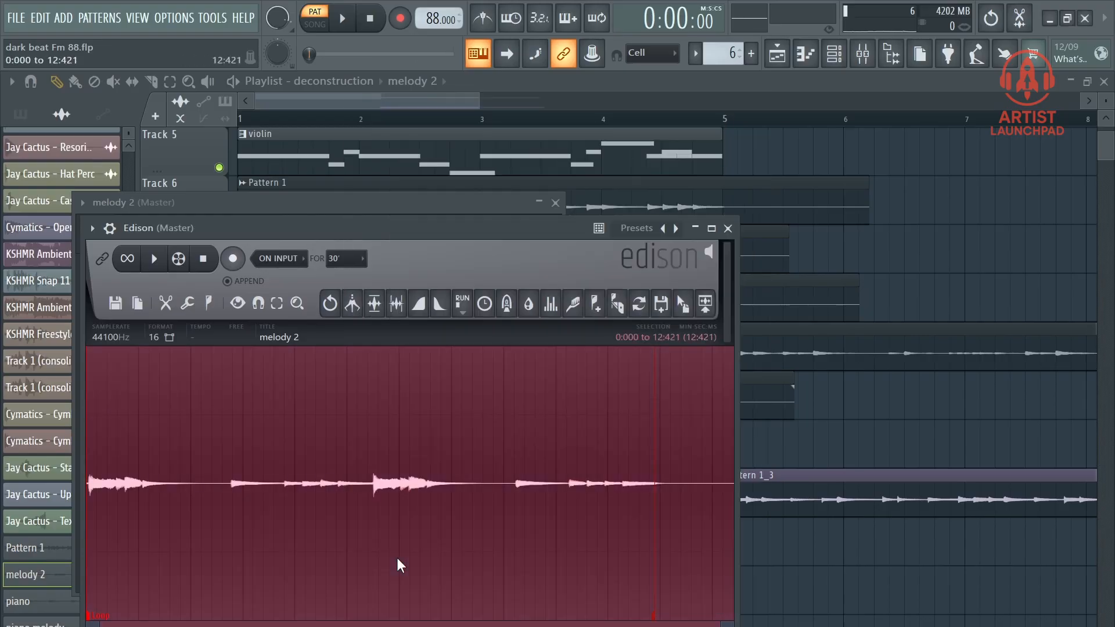
{"action": "right_click", "coordinate": [393, 372]}
{"action": "mouse_move", "coordinate": [428, 395]}
{"action": "left_click", "coordinate": [518, 395]}
{"action": "left_click_drag", "start_coordinate": [514, 307], "coordinate": [422, 304]}
{"action": "type", "text": "4000"}
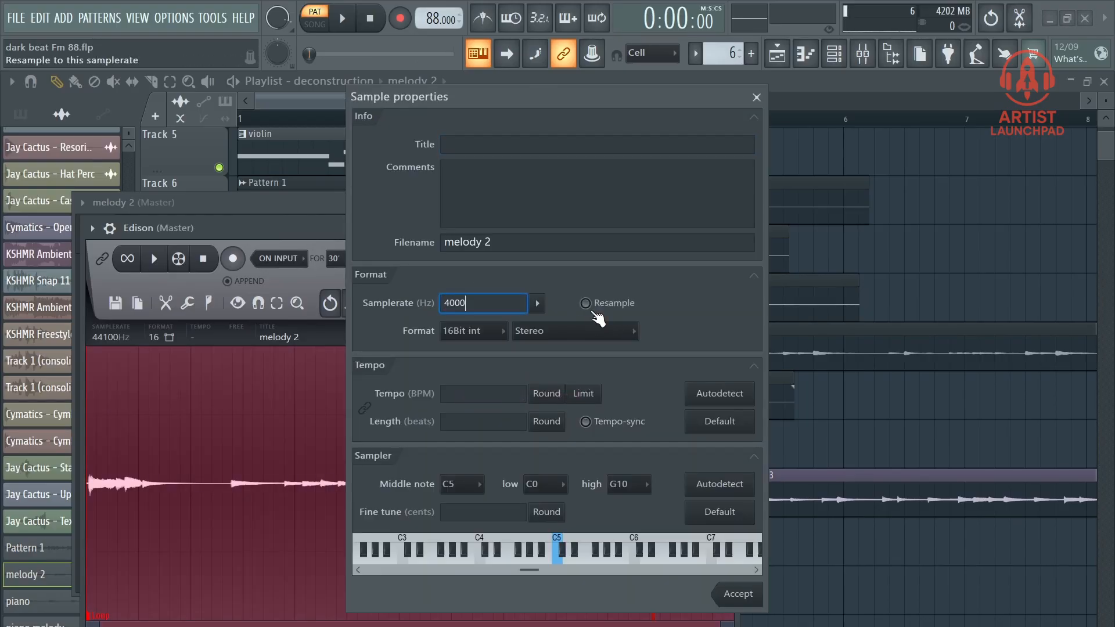
{"action": "key", "text": "Return"}
Step: Place the resampled melody 2 audio on Track 13, then lower its pitch and set its time stretching to Auto
{"action": "left_click_drag", "start_coordinate": [684, 316], "coordinate": [759, 548]}
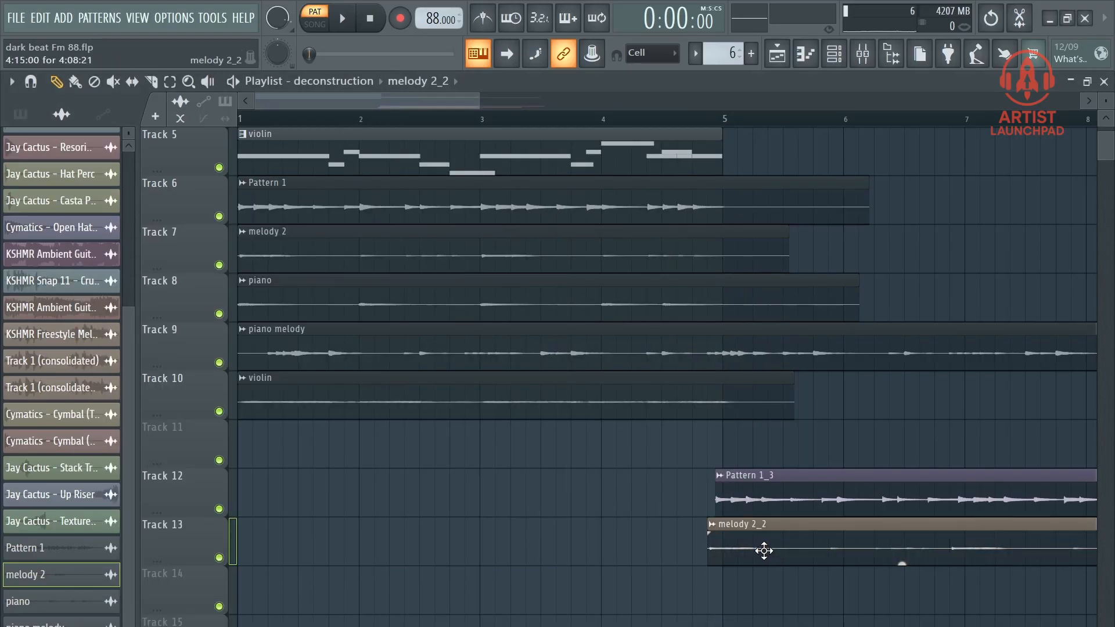
{"action": "double_click", "coordinate": [759, 547]}
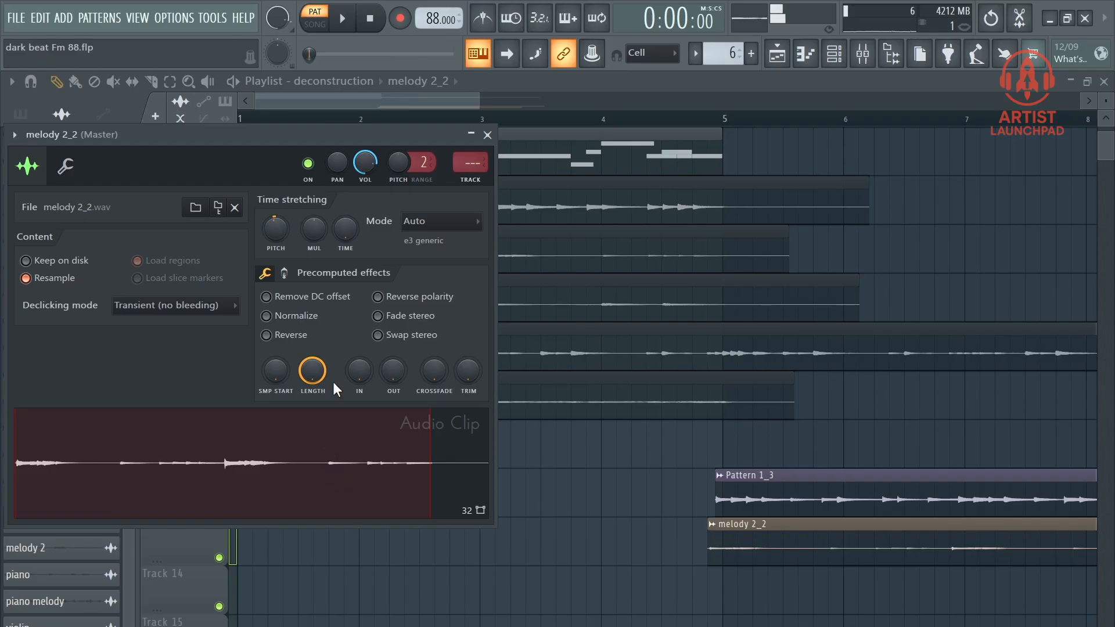
{"action": "left_click", "coordinate": [487, 135]}
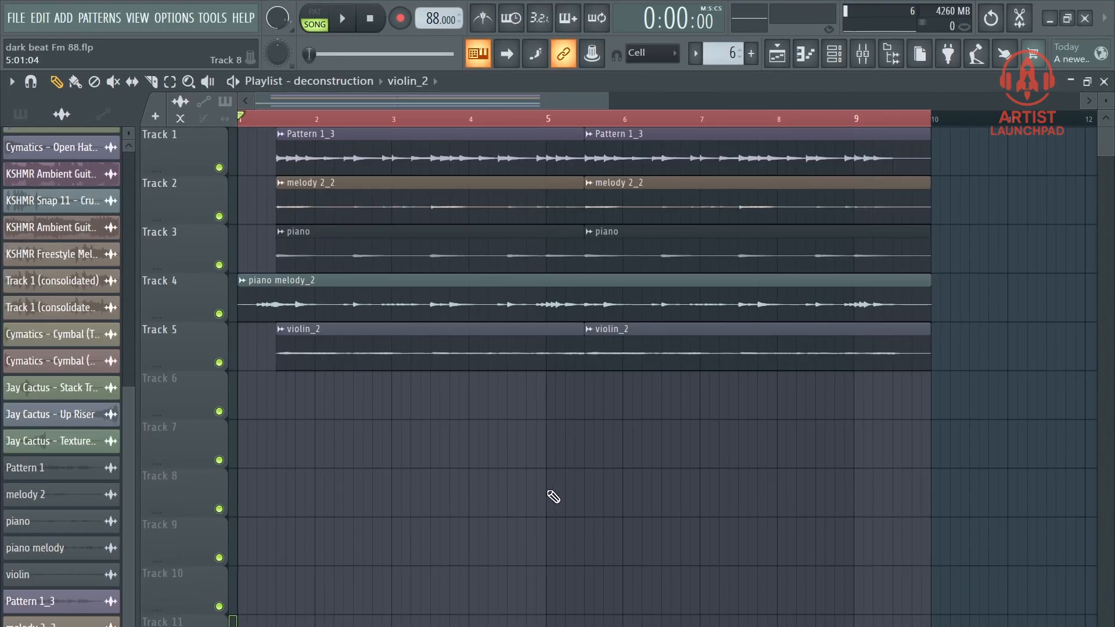
Step: Play the arranged guitar, piano and violin clips on Tracks 1 to 5 in song mode, then stop playback
{"action": "scroll", "coordinate": [326, 116], "scroll_direction": "down", "scroll_amount": 1}
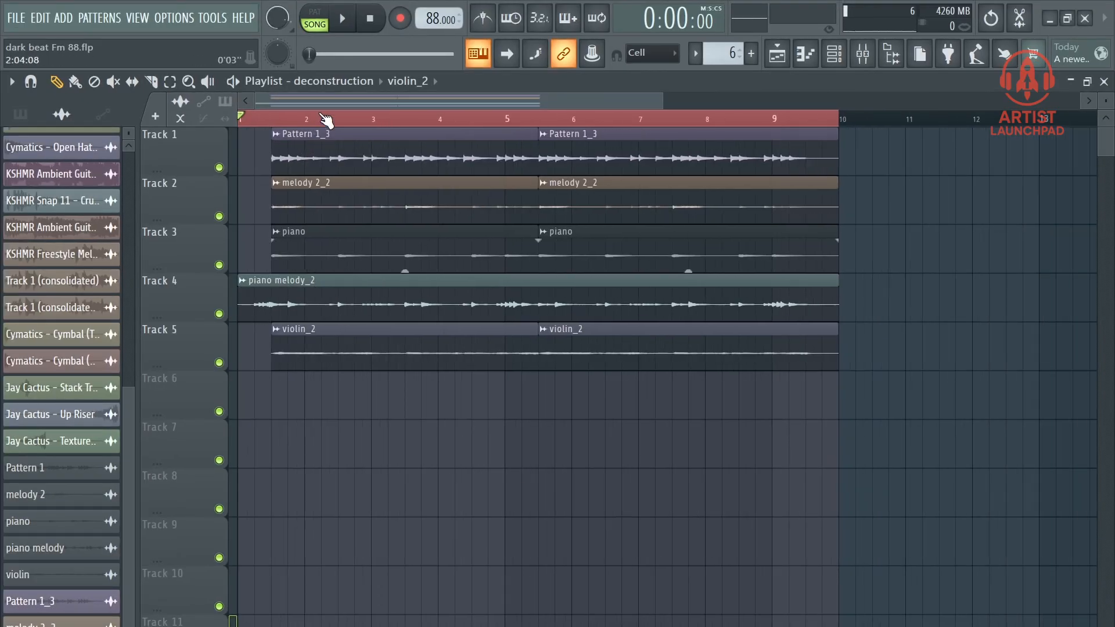
{"action": "scroll", "coordinate": [337, 116], "scroll_direction": "up", "scroll_amount": 2}
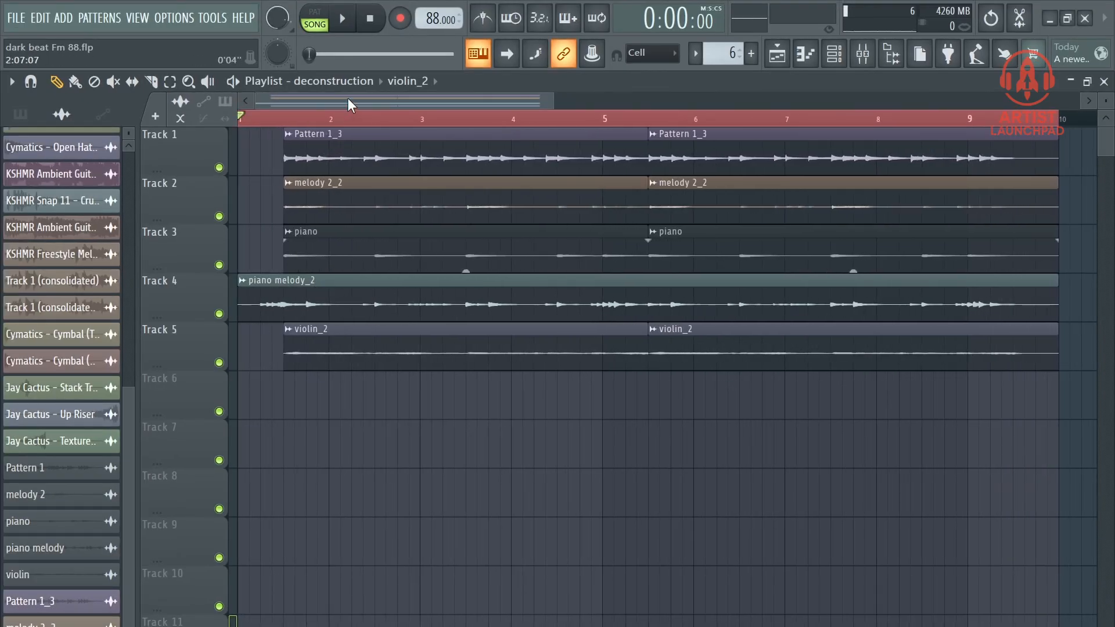
{"action": "left_click", "coordinate": [342, 18]}
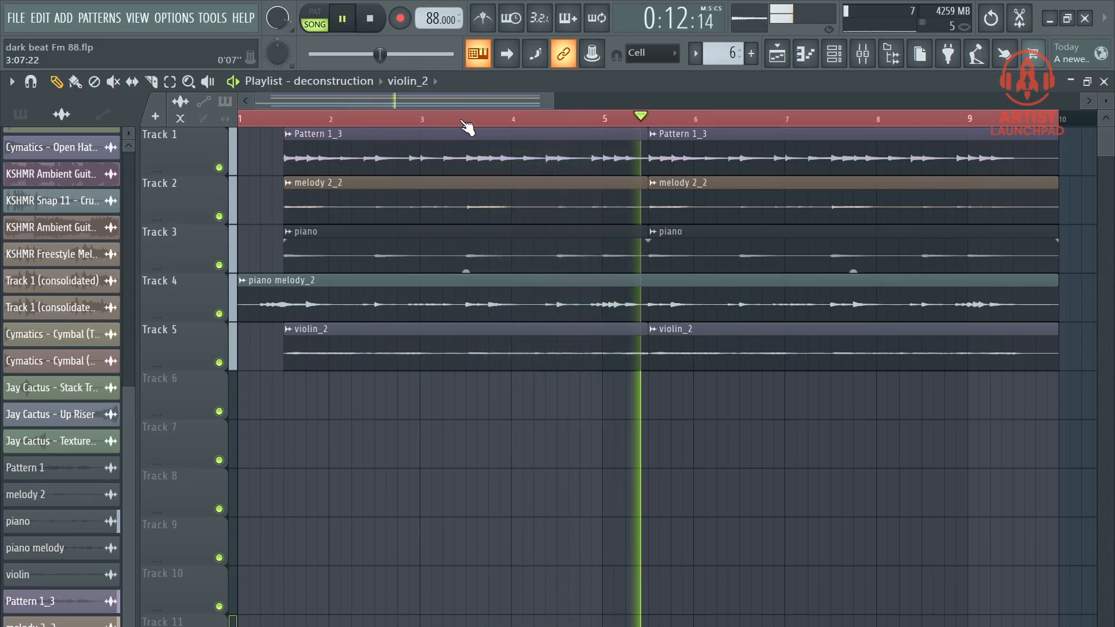
{"action": "scroll", "coordinate": [458, 119], "scroll_direction": "down", "scroll_amount": 1}
{"action": "scroll", "coordinate": [446, 107], "scroll_direction": "down", "scroll_amount": 1}
{"action": "scroll", "coordinate": [445, 106], "scroll_direction": "up", "scroll_amount": 1}
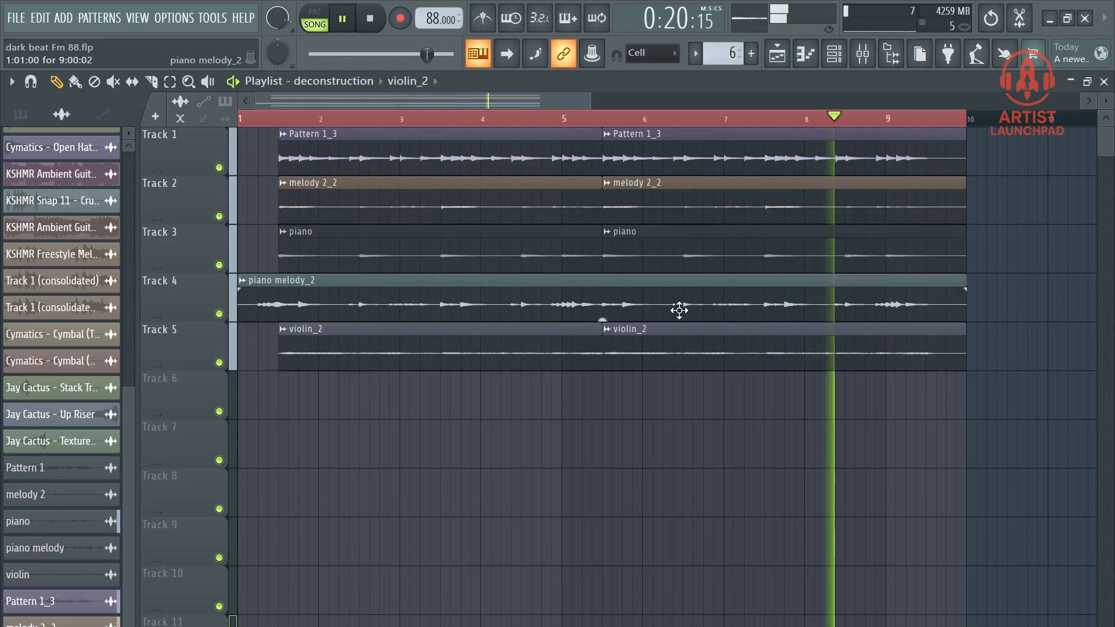
{"action": "left_click", "coordinate": [370, 21]}
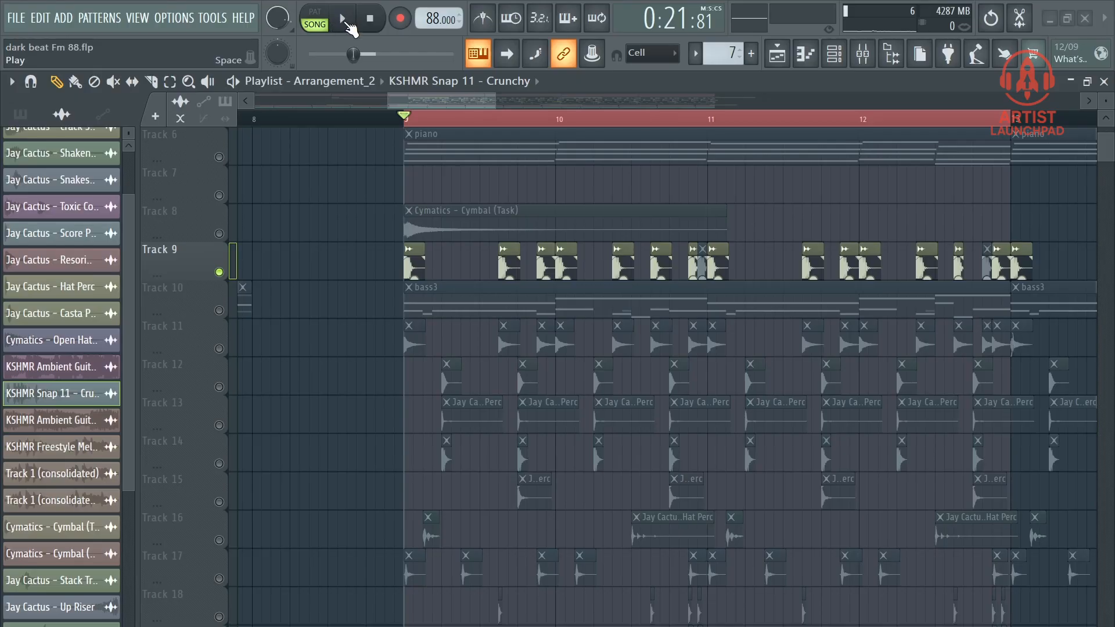
Step: Play the kick pattern on Track 9 by itself in song mode, then stop playback
{"action": "left_click", "coordinate": [344, 19]}
{"action": "scroll", "coordinate": [566, 122], "scroll_direction": "up", "scroll_amount": 2}
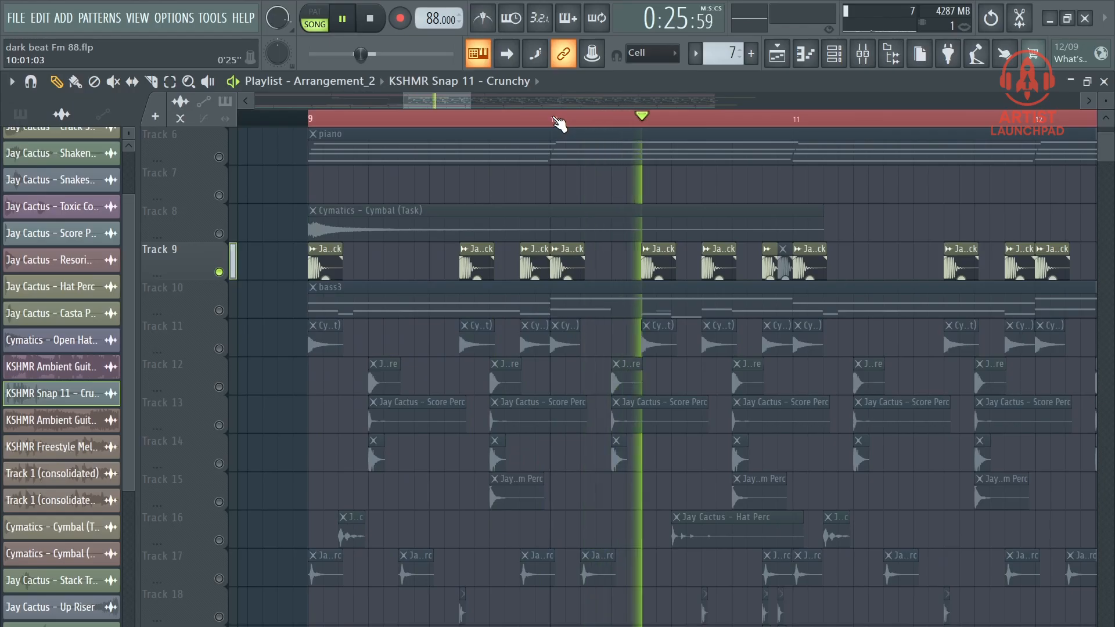
{"action": "left_click", "coordinate": [369, 23]}
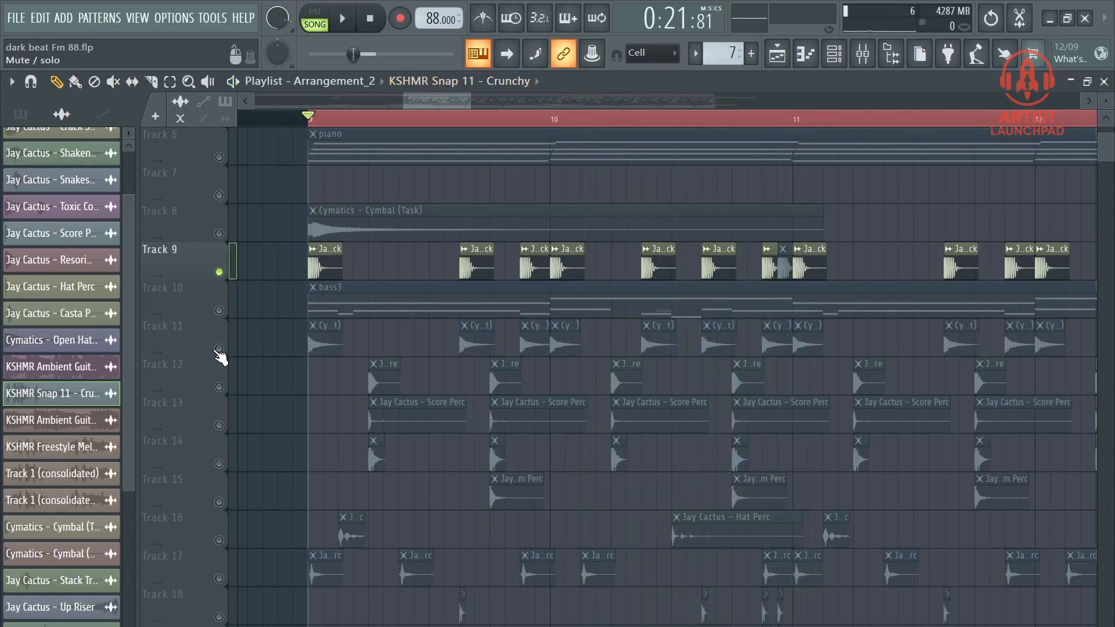
Step: Unmute the open hat clips on Track 11 and play them together with the kick, then stop playback
{"action": "left_click", "coordinate": [219, 348]}
{"action": "left_click", "coordinate": [342, 20]}
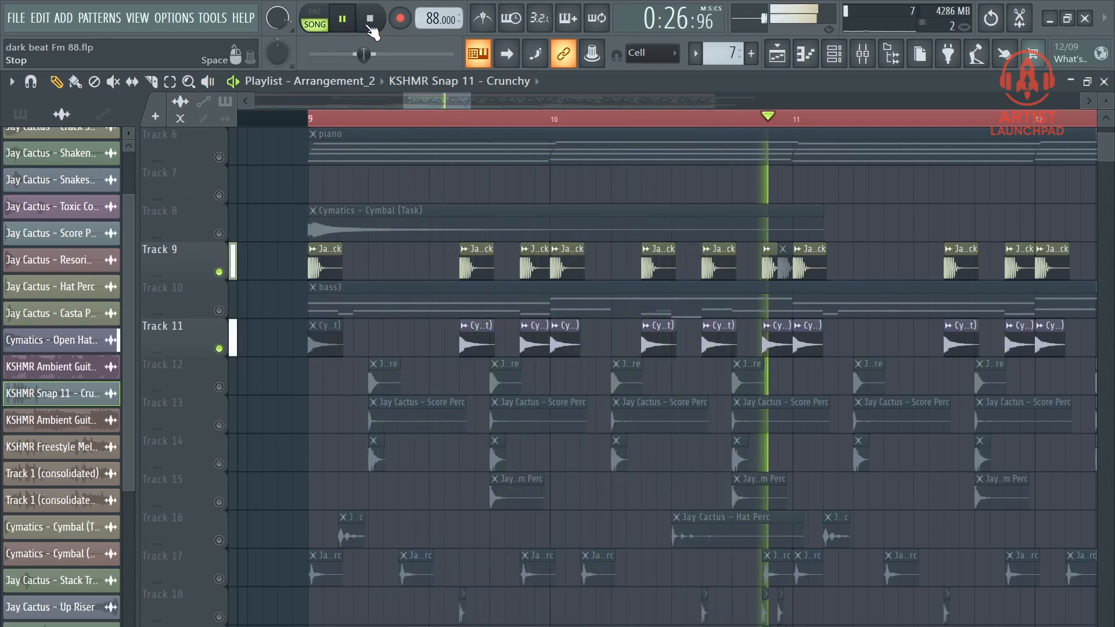
{"action": "left_click", "coordinate": [369, 20]}
Step: Unmute the snare, Score Perc and snap layers on Tracks 12, 13 and 14
{"action": "left_click", "coordinate": [219, 387]}
{"action": "left_click", "coordinate": [219, 425]}
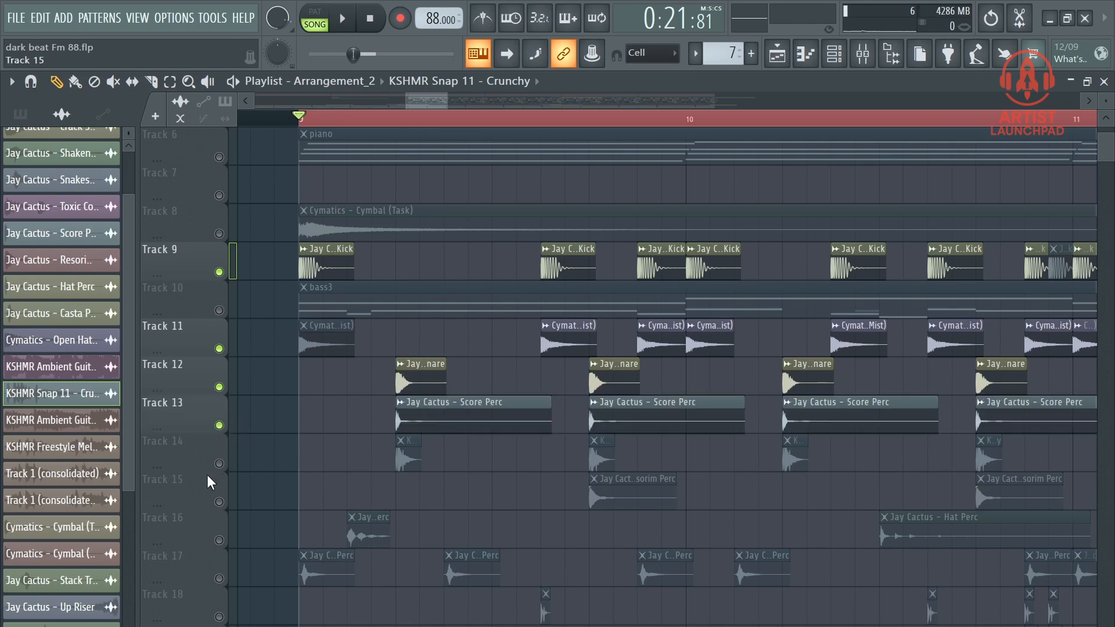
{"action": "left_click", "coordinate": [219, 463]}
Step: Inspect the Crack Snare, Score Perc and KSHMR Snap 11 samples, then play the layered drums in song mode and stop
{"action": "double_click", "coordinate": [408, 380]}
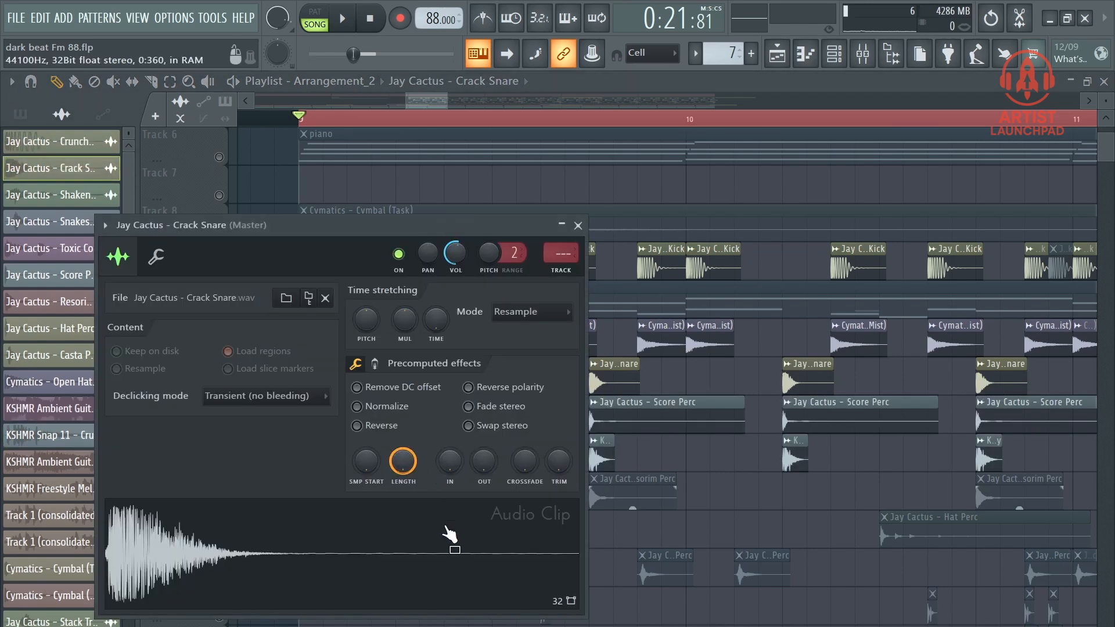
{"action": "double_click", "coordinate": [682, 416]}
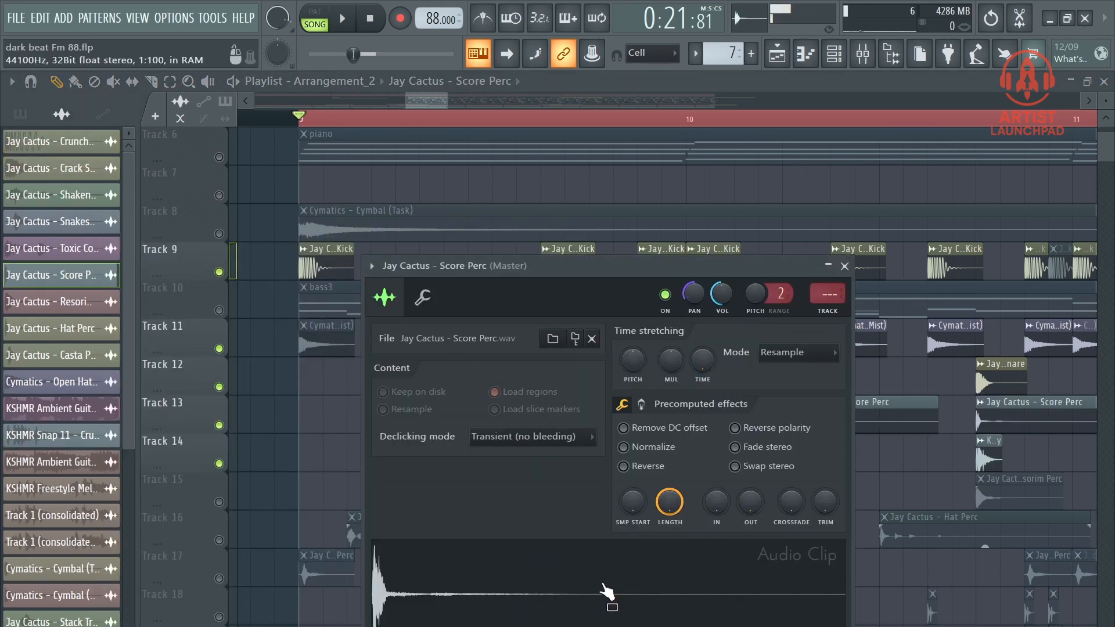
{"action": "double_click", "coordinate": [990, 461]}
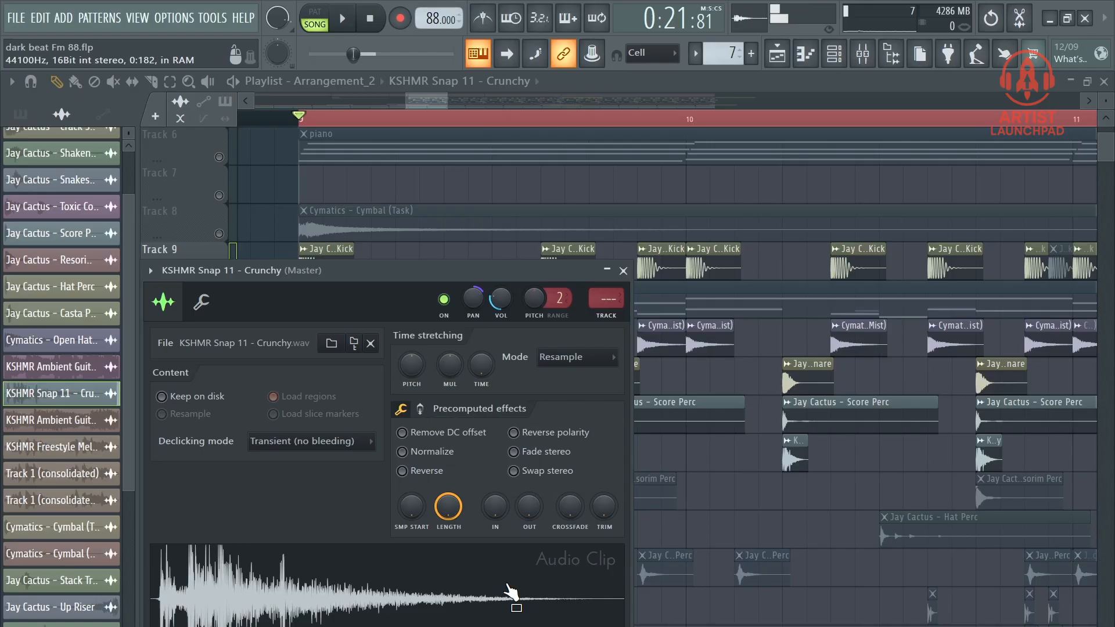
{"action": "key", "text": "Escape"}
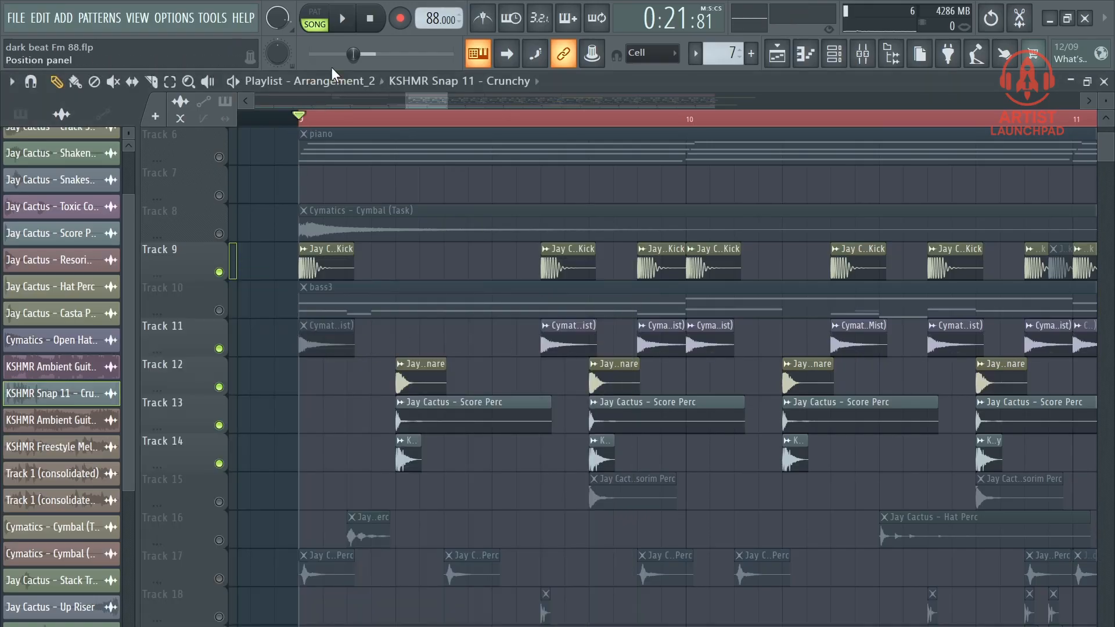
{"action": "left_click", "coordinate": [342, 18]}
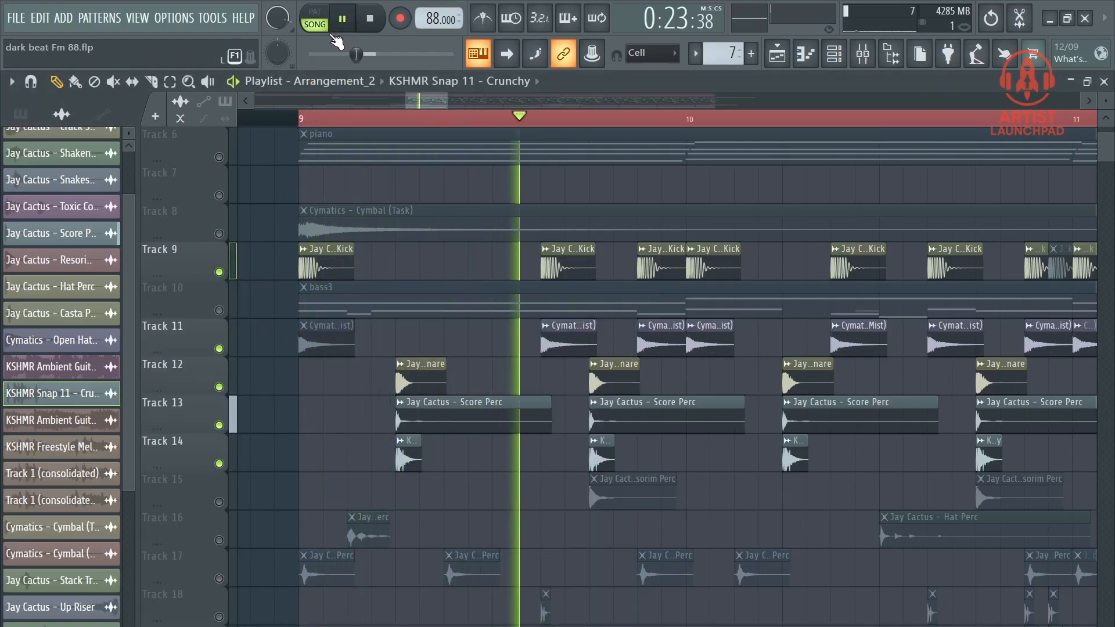
{"action": "left_click", "coordinate": [370, 23]}
Step: Unmute the percussion on Tracks 15 to 19 and inspect the Resorim Perc, Snakes Perc and Shaken Perc samples
{"action": "scroll", "coordinate": [214, 452], "scroll_direction": "down", "scroll_amount": 2}
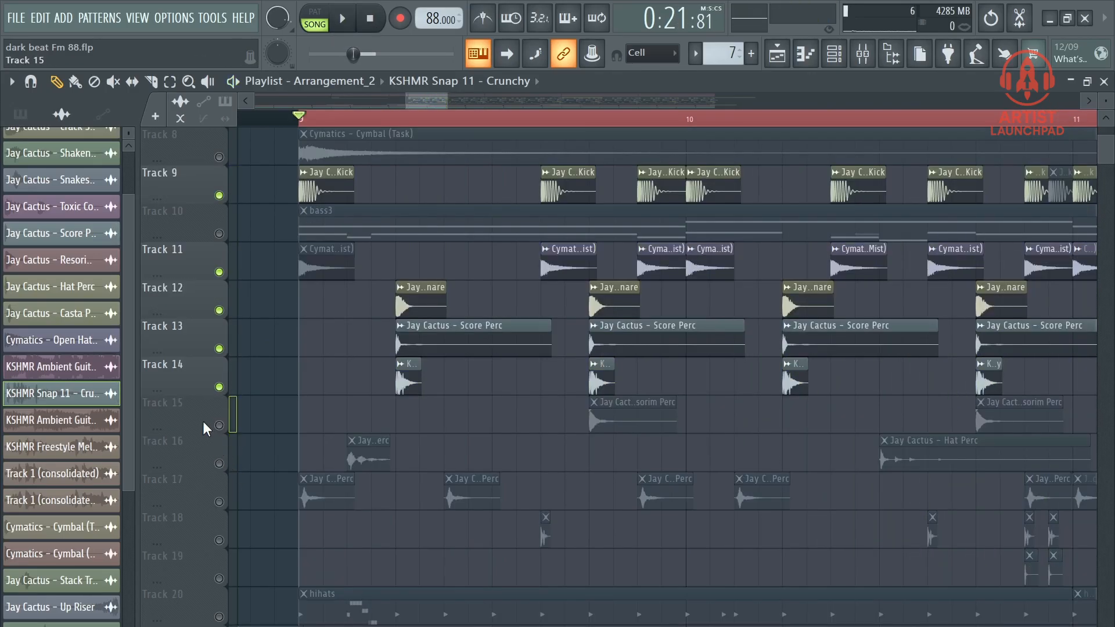
{"action": "left_click", "coordinate": [219, 426]}
{"action": "double_click", "coordinate": [602, 424]}
{"action": "left_click", "coordinate": [568, 211]}
{"action": "key", "text": "space"}
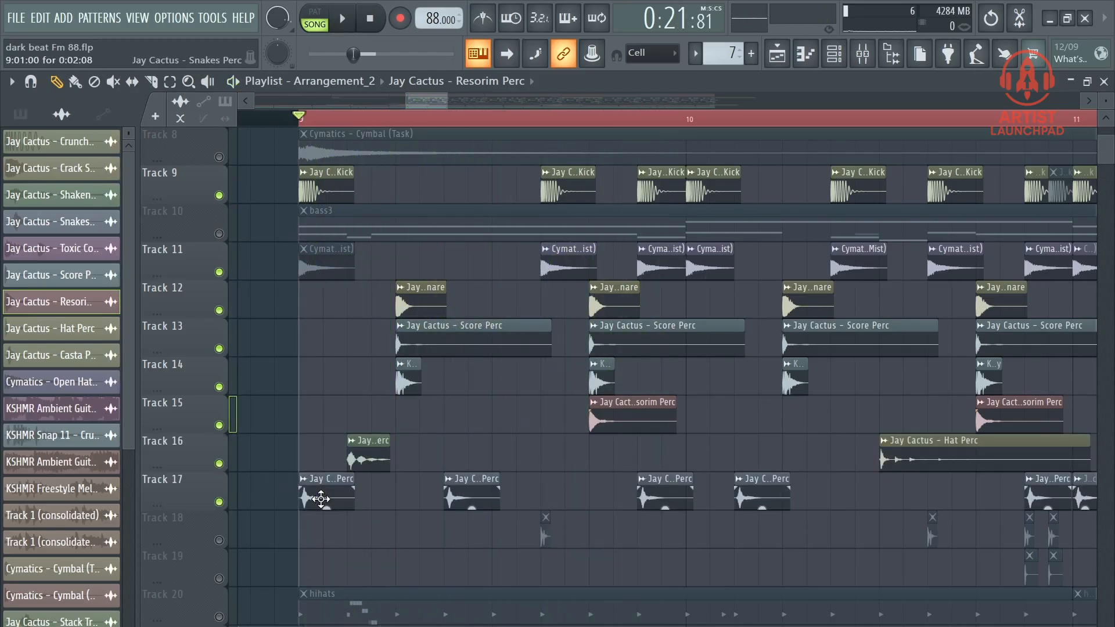
{"action": "double_click", "coordinate": [321, 499]}
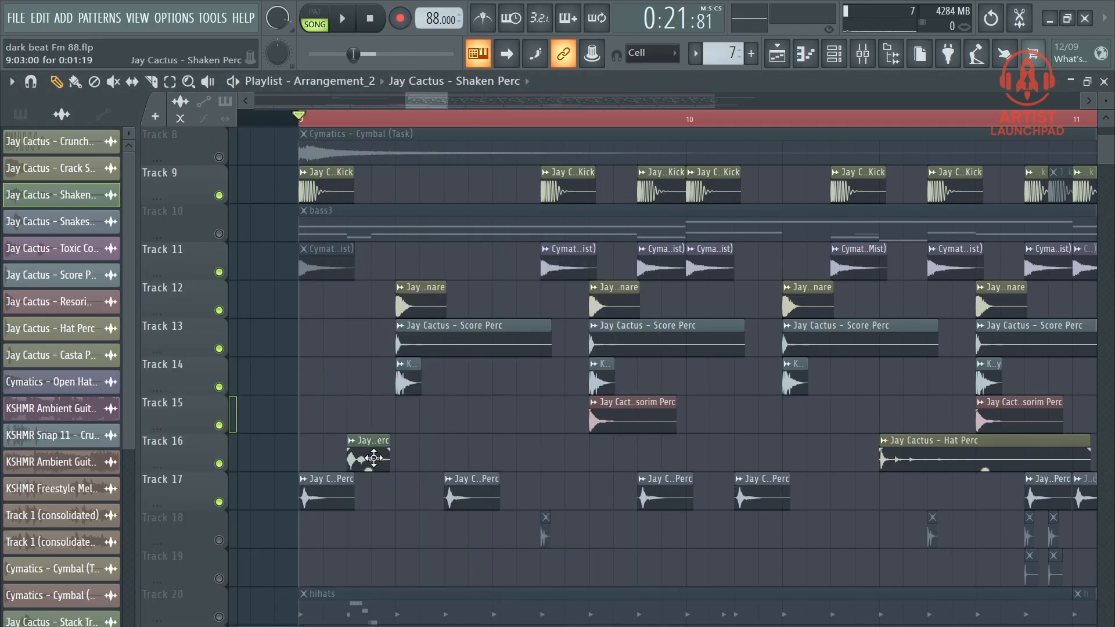
{"action": "double_click", "coordinate": [372, 458]}
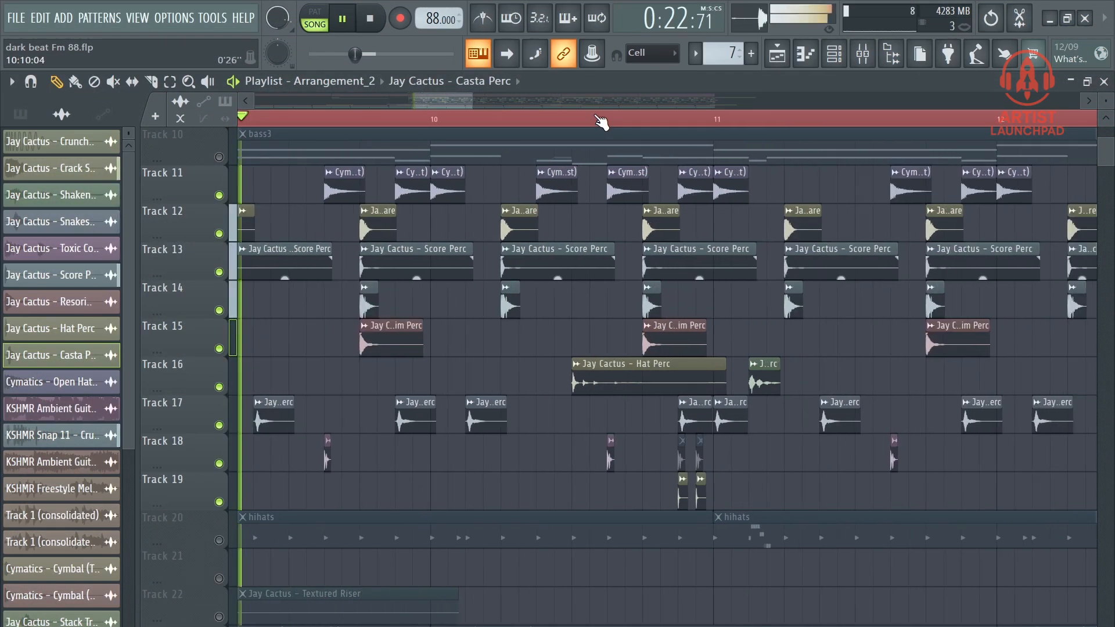
Step: Play the kick, snare and percussion layers over bars 9 to 12 in song mode, then stop playback
{"action": "scroll", "coordinate": [614, 321], "scroll_direction": "down", "scroll_amount": 2}
{"action": "scroll", "coordinate": [530, 319], "scroll_direction": "up", "scroll_amount": 5}
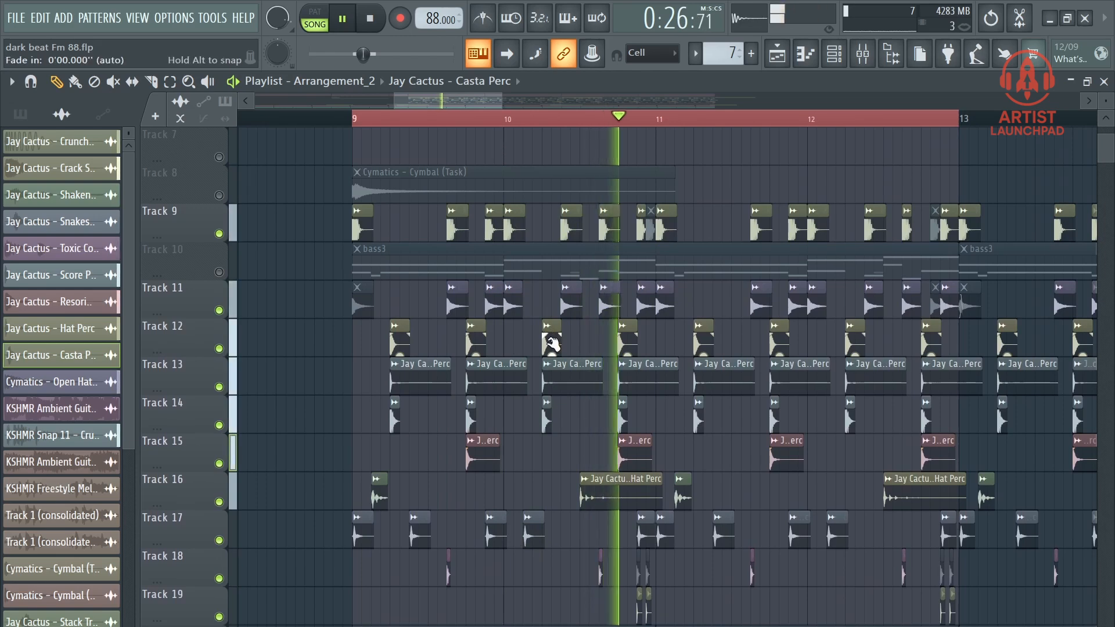
{"action": "scroll", "coordinate": [409, 121], "scroll_direction": "down", "scroll_amount": 1}
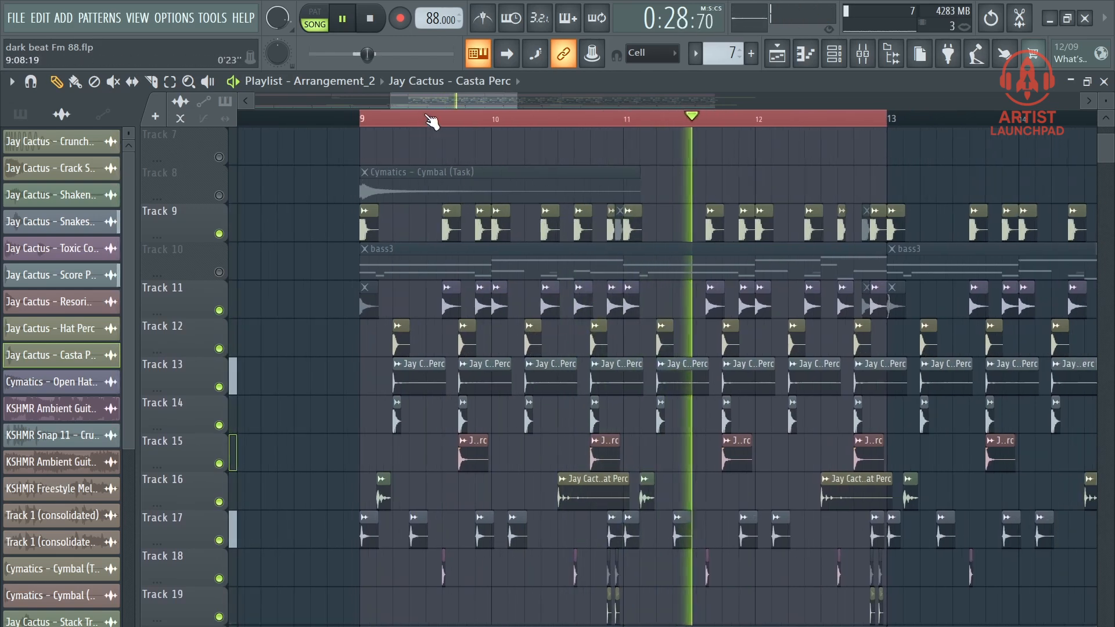
{"action": "scroll", "coordinate": [471, 261], "scroll_direction": "down", "scroll_amount": 2}
{"action": "scroll", "coordinate": [459, 278], "scroll_direction": "down", "scroll_amount": 3}
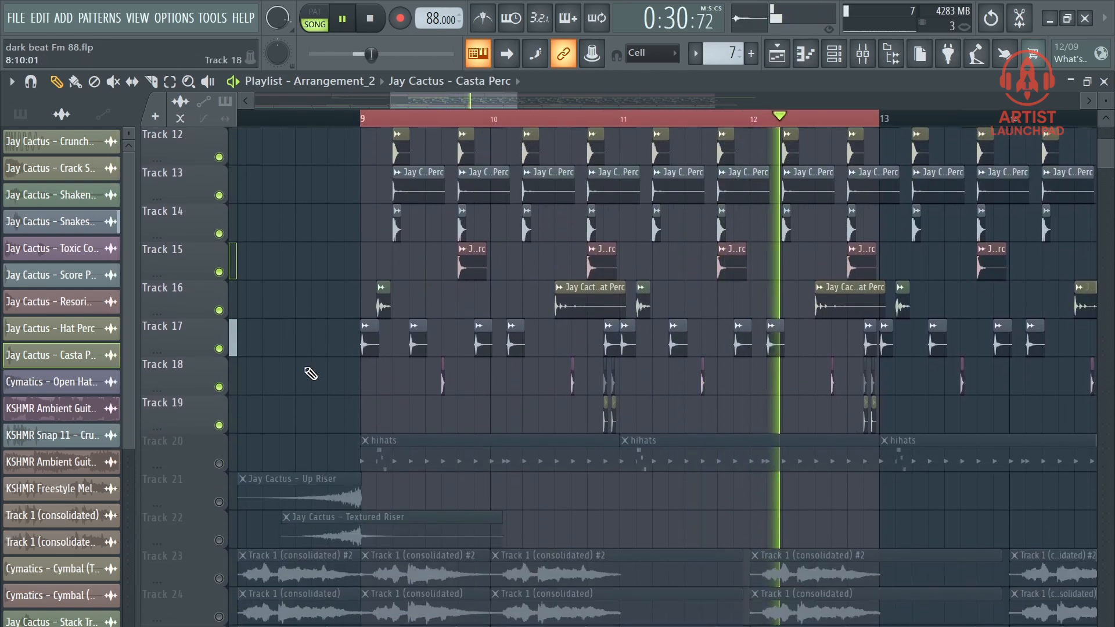
{"action": "scroll", "coordinate": [232, 493], "scroll_direction": "up", "scroll_amount": 3}
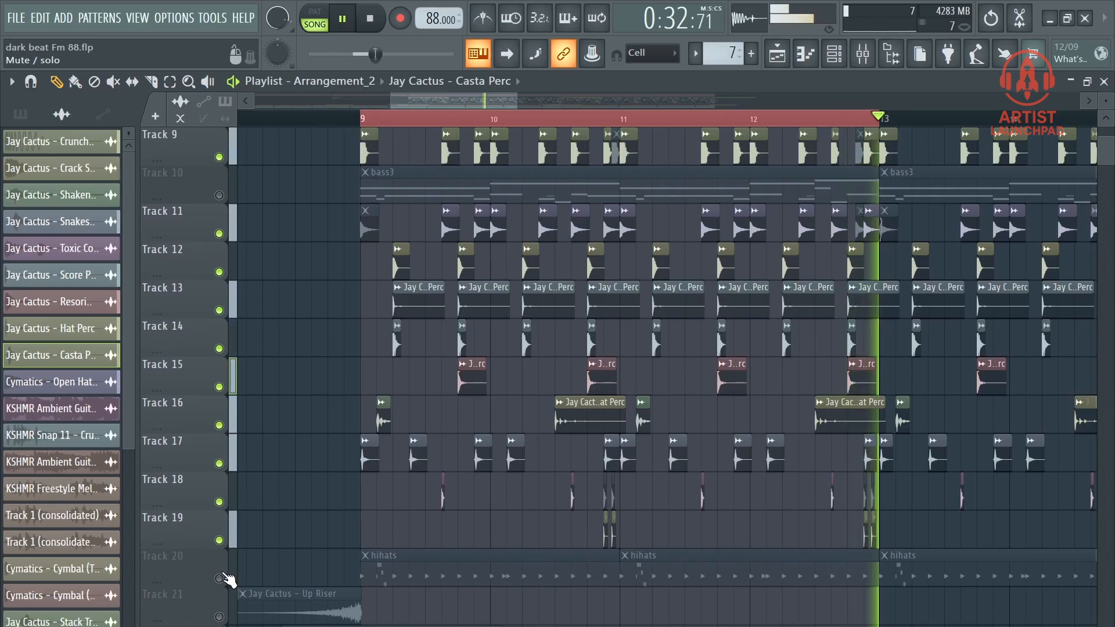
{"action": "key", "text": "space"}
Step: Unmute the hihats on Track 20, show their pattern in the channel rack and play it in pattern mode, then stop
{"action": "left_click", "coordinate": [840, 55]}
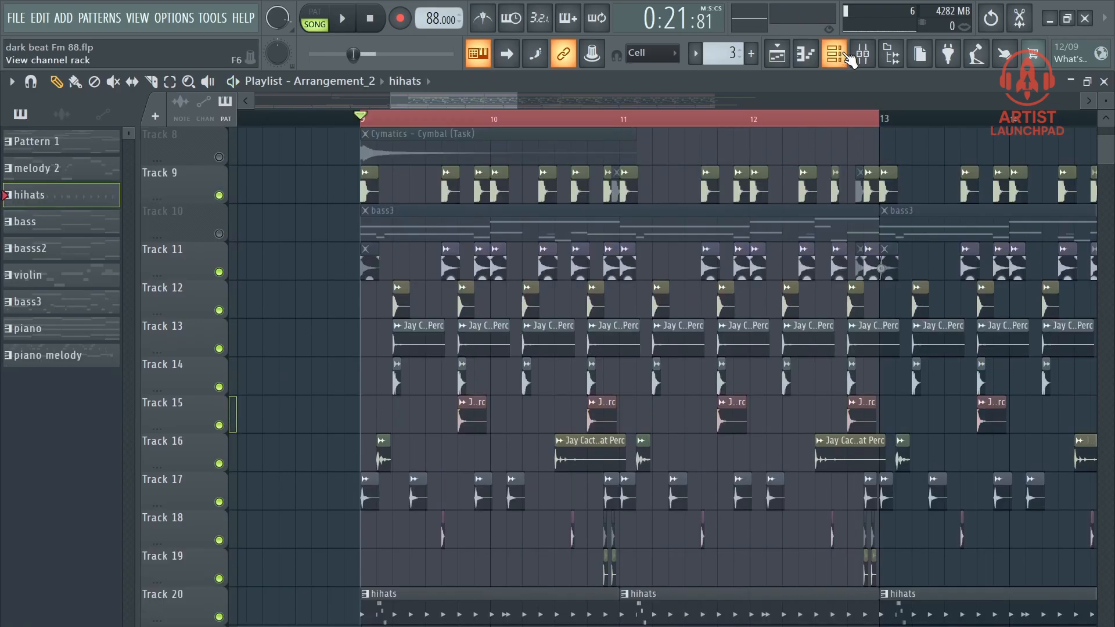
{"action": "left_click", "coordinate": [849, 59]}
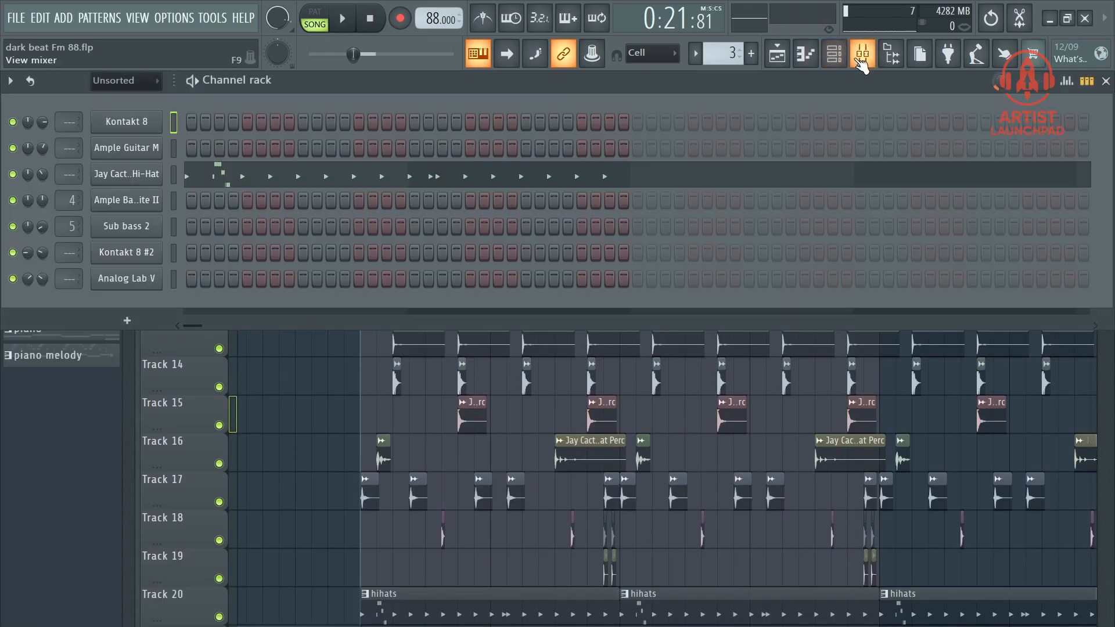
{"action": "left_click", "coordinate": [265, 172]}
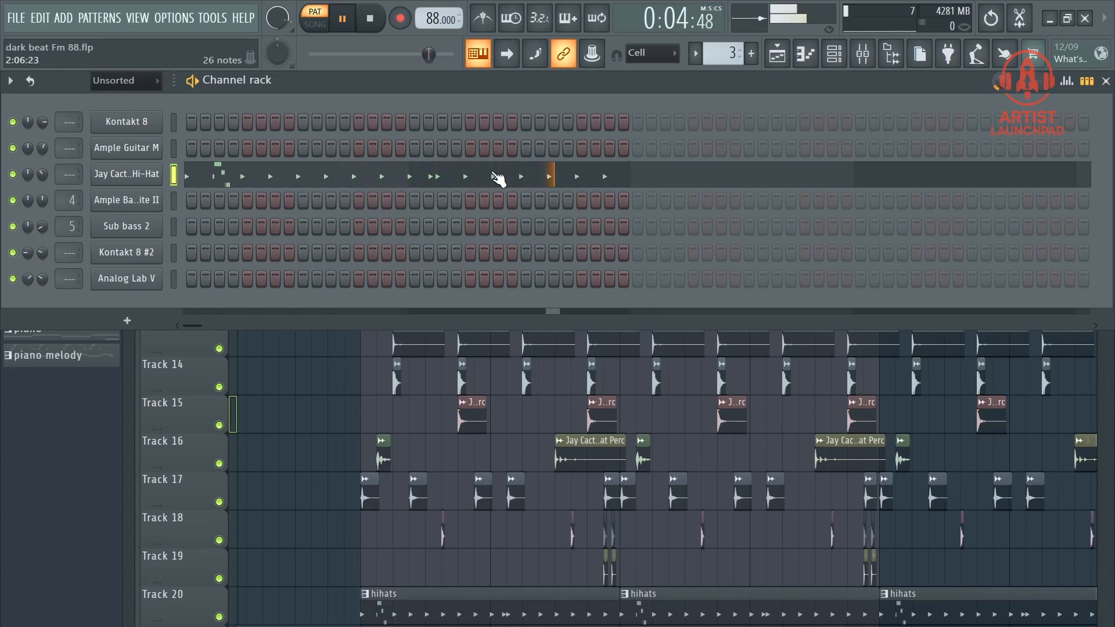
{"action": "left_click", "coordinate": [1106, 81]}
{"action": "key", "text": "space"}
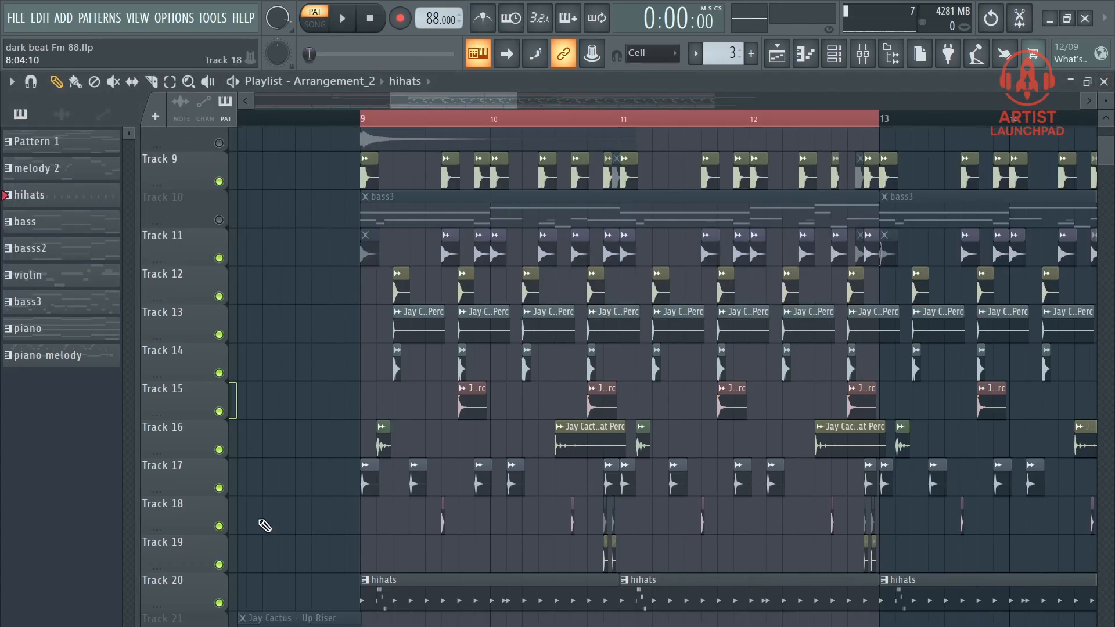
Step: Unmute the cymbal on Track 8 and the Up Riser and Textured Riser on Tracks 21 and 22
{"action": "scroll", "coordinate": [279, 458], "scroll_direction": "up", "scroll_amount": 3}
{"action": "scroll", "coordinate": [384, 291], "scroll_direction": "left", "scroll_amount": 3}
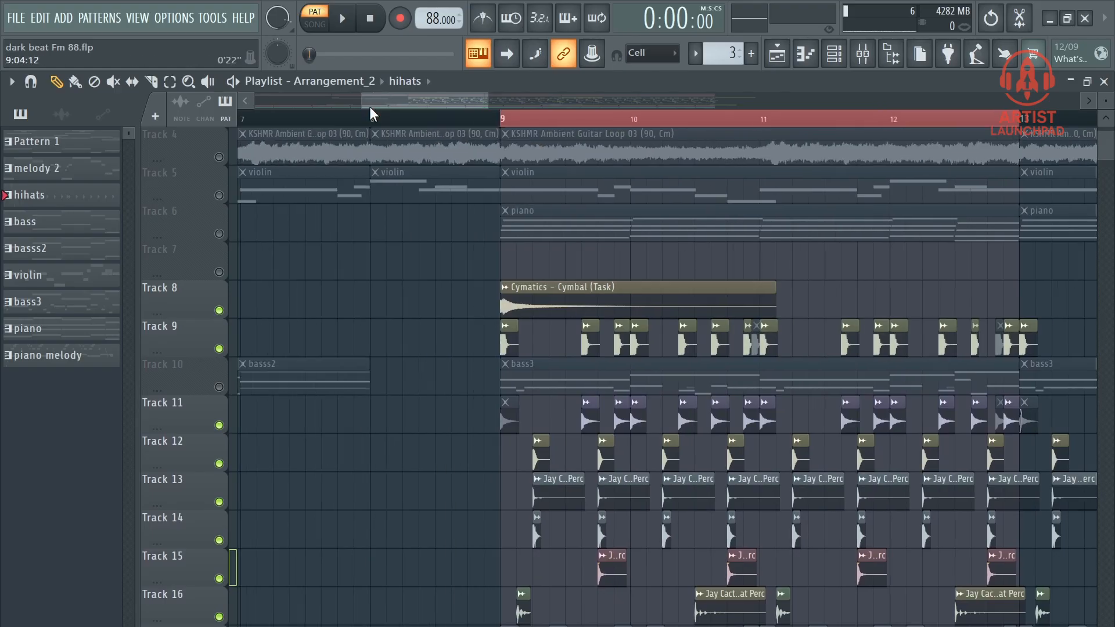
{"action": "scroll", "coordinate": [455, 449], "scroll_direction": "down", "scroll_amount": 5}
{"action": "scroll", "coordinate": [348, 459], "scroll_direction": "down", "scroll_amount": 4}
{"action": "left_click", "coordinate": [220, 464]}
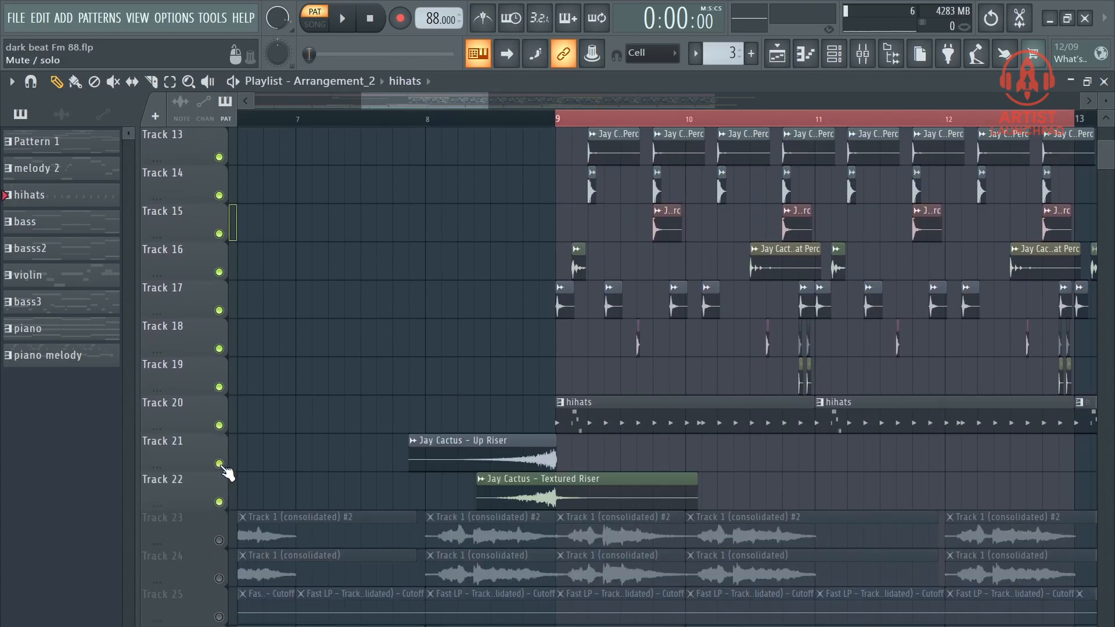
Step: Play the risers leading into the full drum loop at bar 9 in song mode, then stop playback
{"action": "key", "text": "space"}
{"action": "scroll", "coordinate": [542, 242], "scroll_direction": "up", "scroll_amount": 2}
{"action": "scroll", "coordinate": [543, 242], "scroll_direction": "up", "scroll_amount": 6}
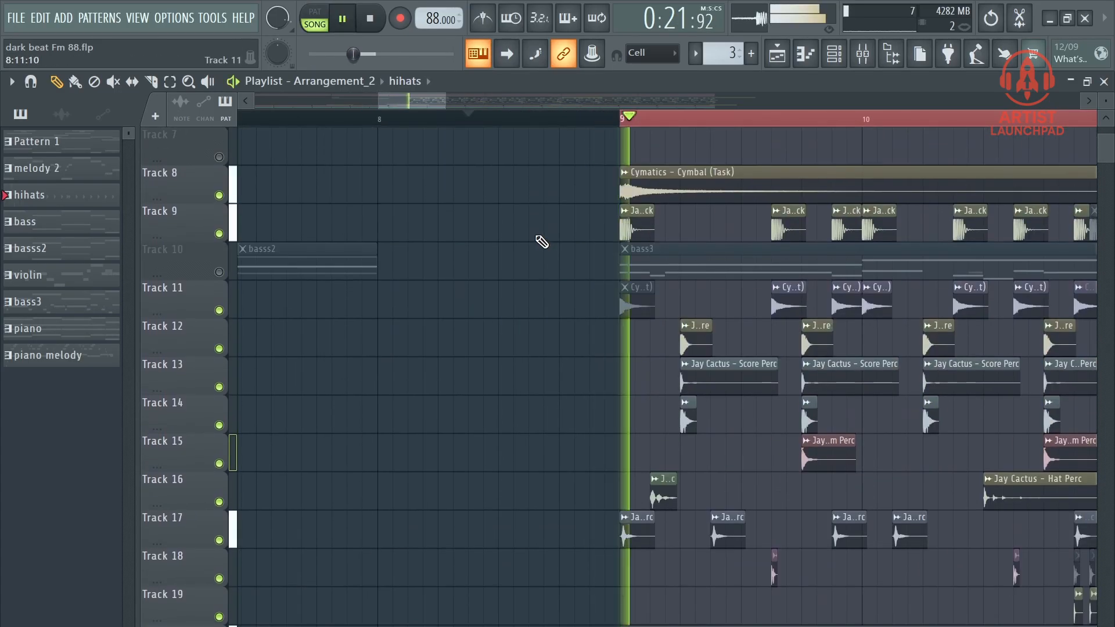
{"action": "scroll", "coordinate": [569, 122], "scroll_direction": "down", "scroll_amount": 5}
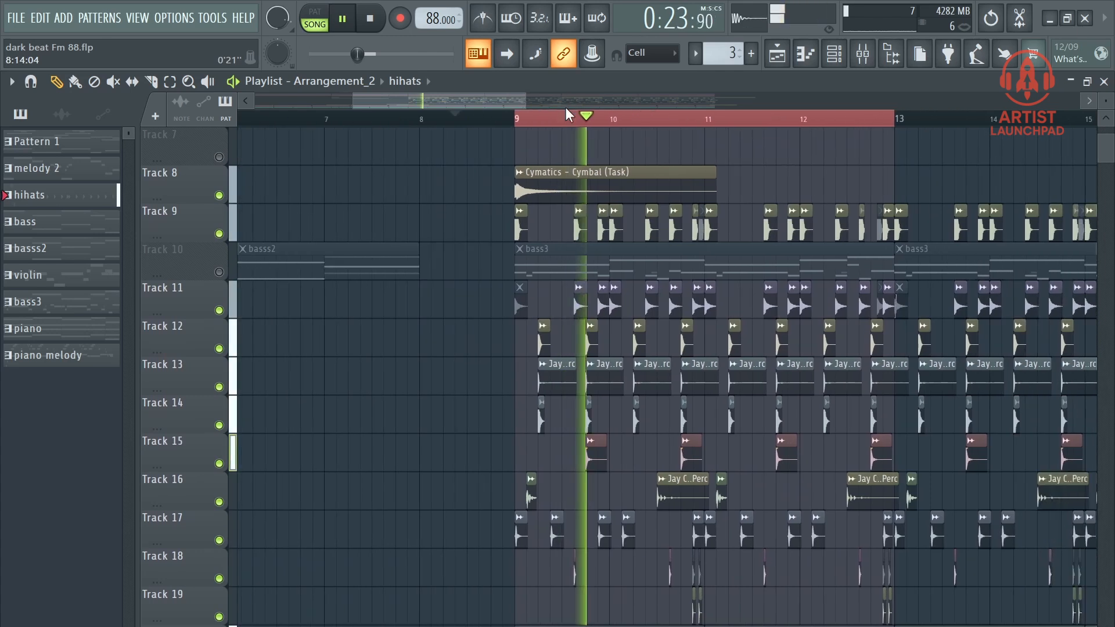
{"action": "key", "text": "space"}
Step: Unmute the bass on Track 10 and show the bass3 pattern in the channel rack
{"action": "left_click", "coordinate": [219, 272]}
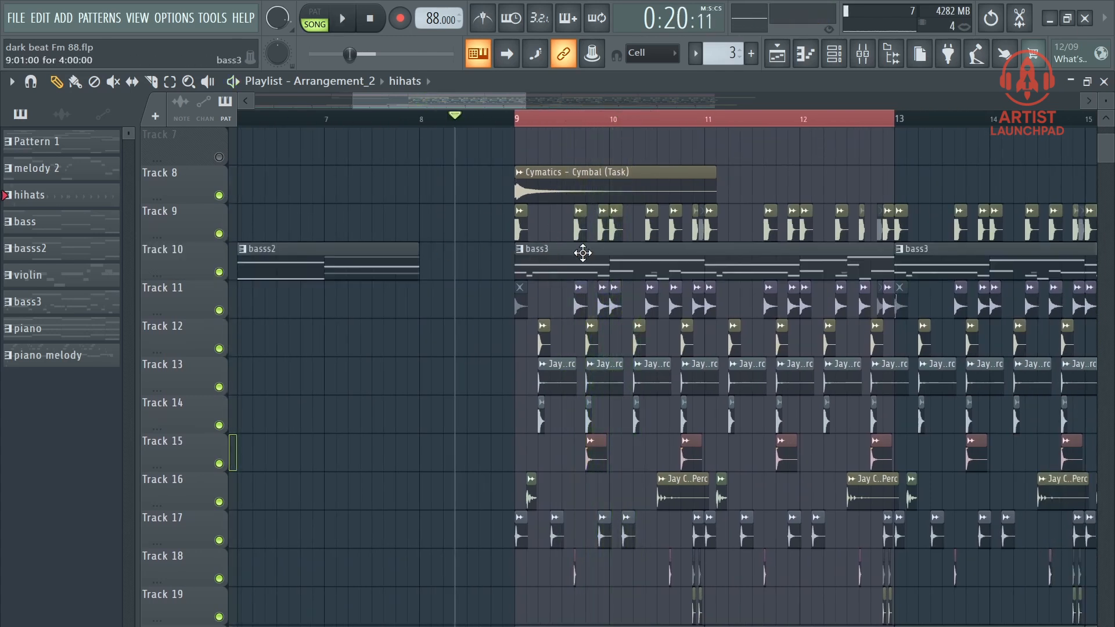
{"action": "left_click", "coordinate": [834, 56]}
{"action": "key", "text": "l"}
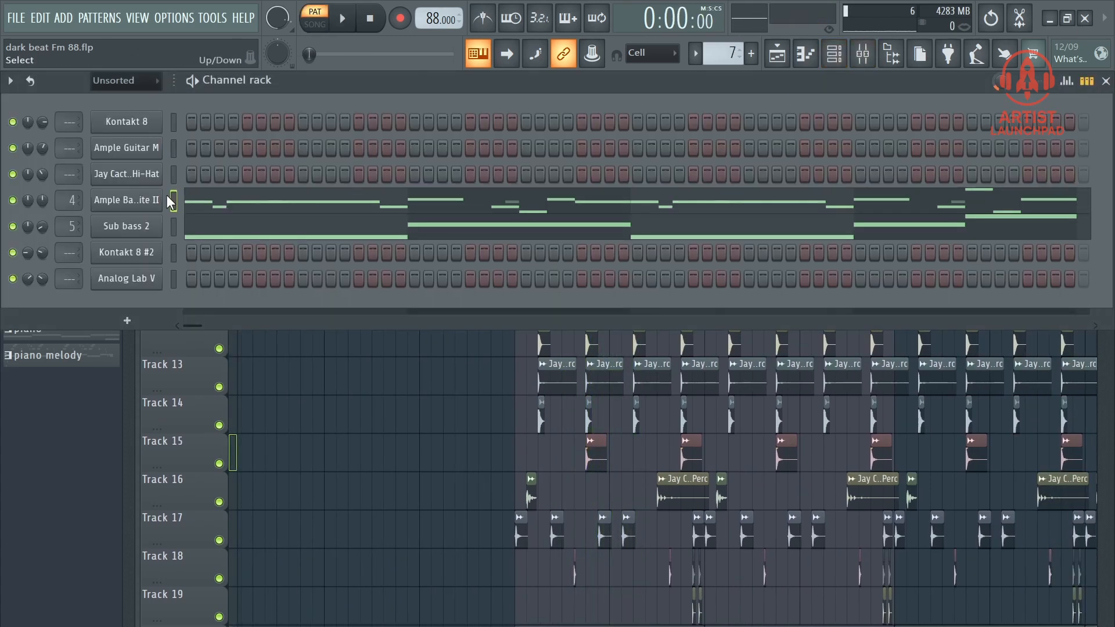
Step: Inspect the Ample Bass P Lite II and Sub bass 2 instruments, then play the bass3 pattern in pattern mode and stop
{"action": "left_click", "coordinate": [127, 201]}
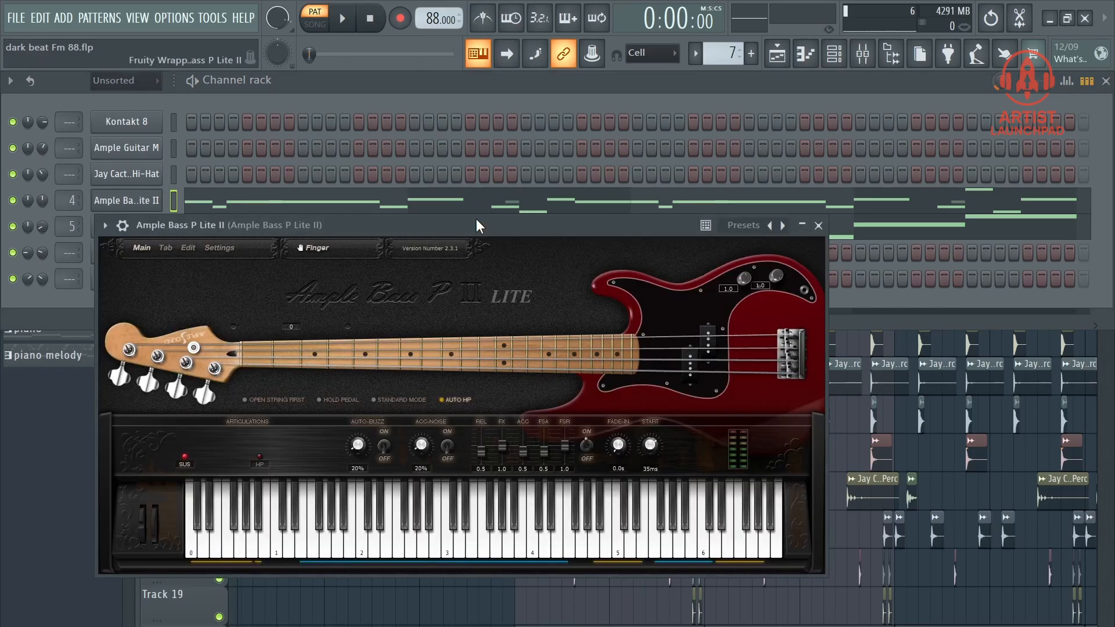
{"action": "left_click", "coordinate": [811, 226]}
{"action": "left_click", "coordinate": [122, 226]}
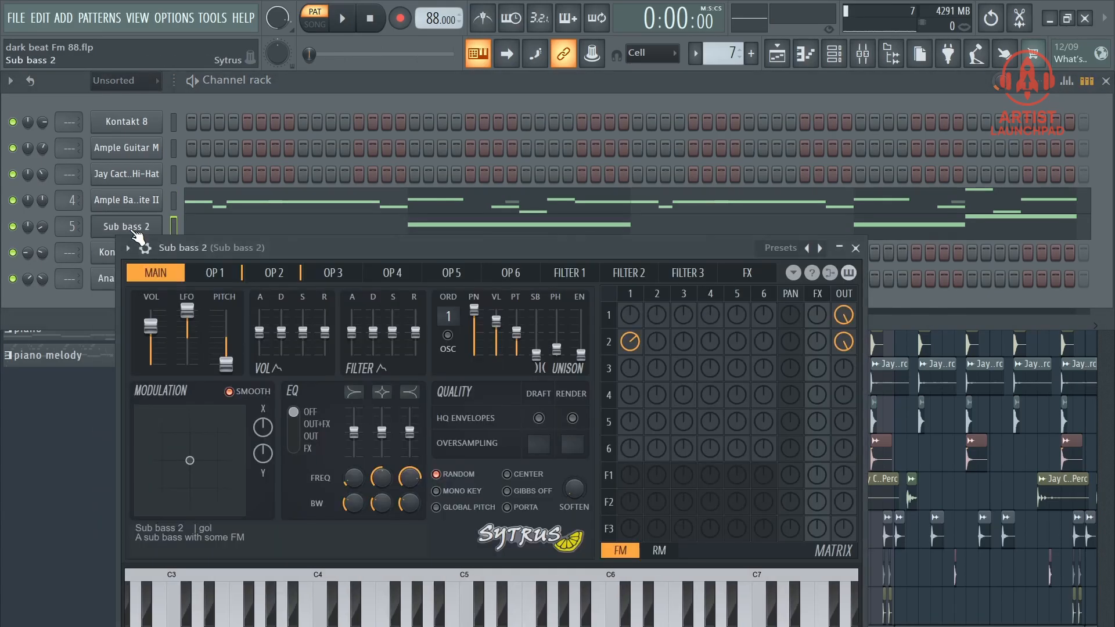
{"action": "left_click", "coordinate": [856, 248]}
{"action": "key", "text": "space"}
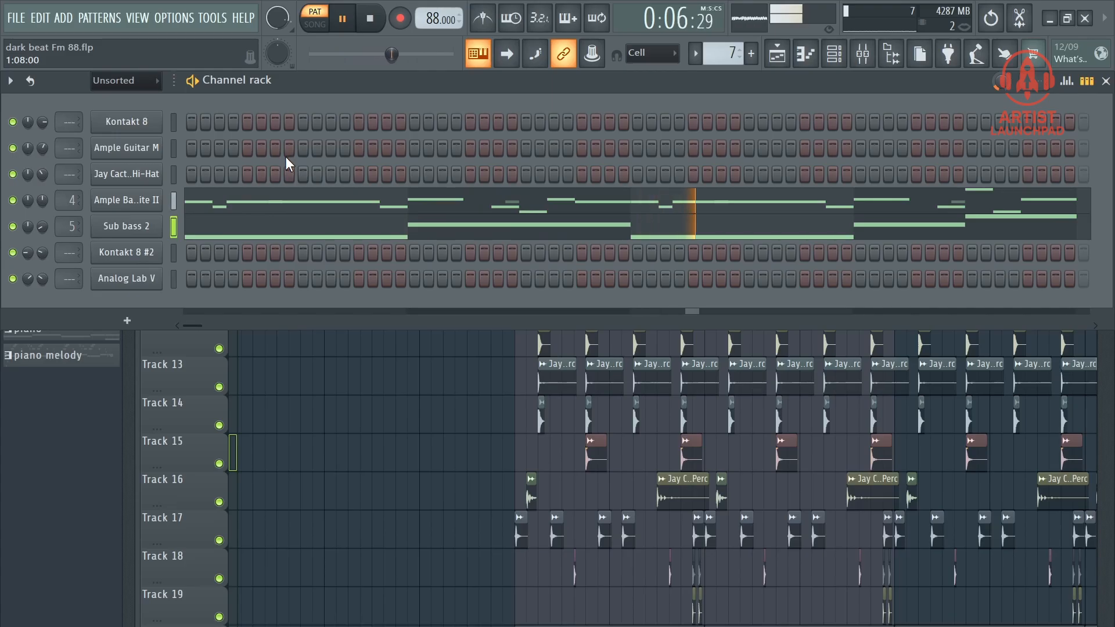
{"action": "left_click", "coordinate": [1106, 82]}
{"action": "key", "text": "space"}
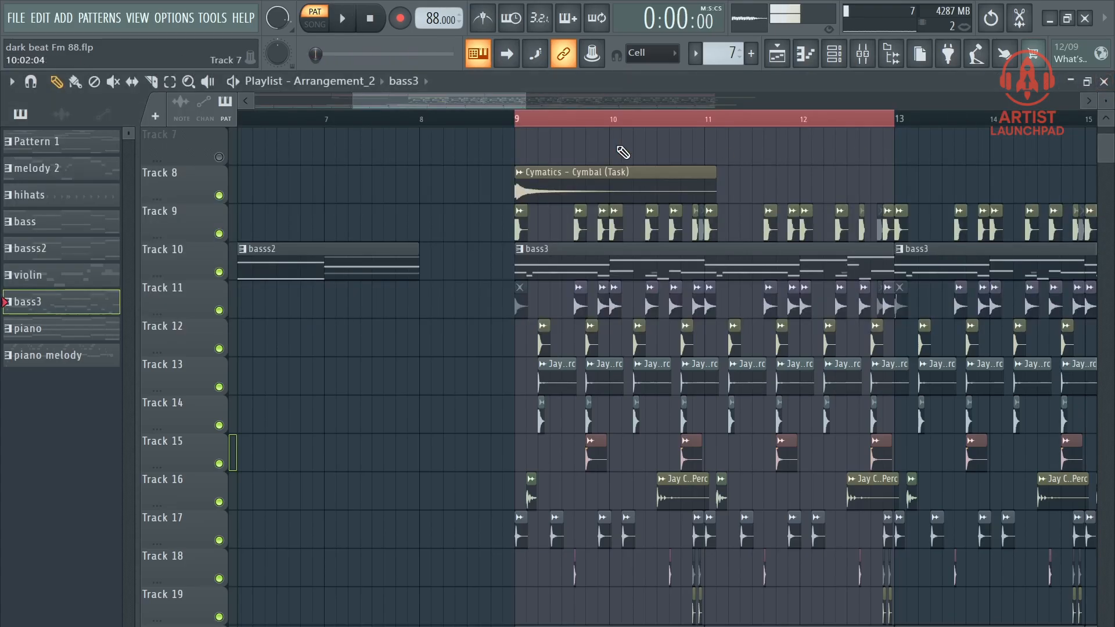
Step: Play the risers, drums and bass in song mode from bar 8 with the playlist's automatic scrolling enabled
{"action": "scroll", "coordinate": [550, 120], "scroll_direction": "up", "scroll_amount": 3}
{"action": "scroll", "coordinate": [464, 105], "scroll_direction": "down", "scroll_amount": 1}
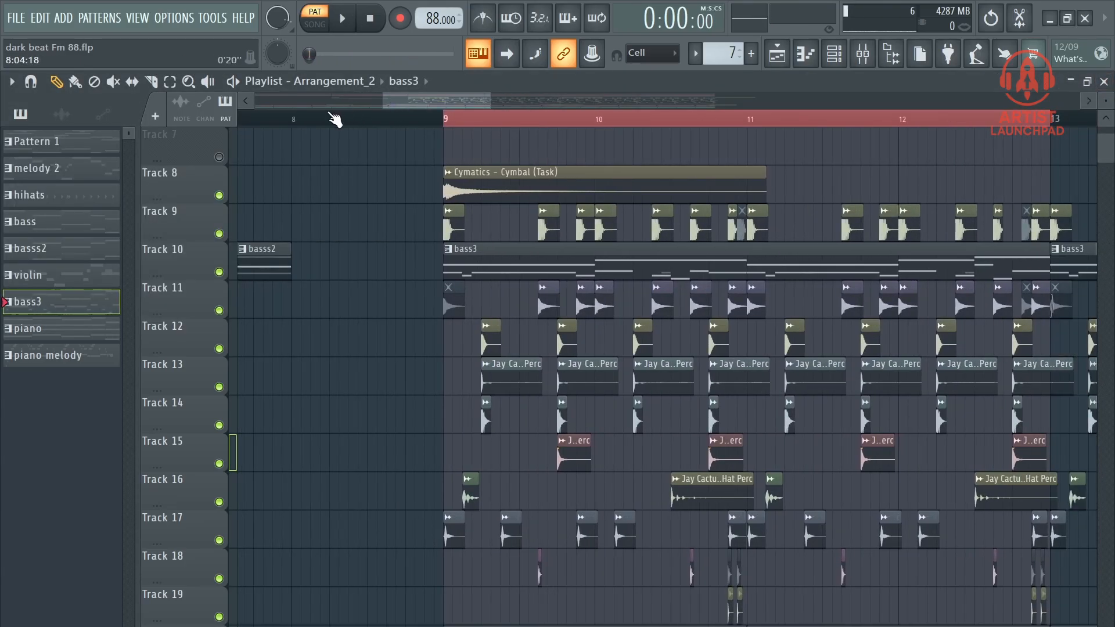
{"action": "left_click", "coordinate": [301, 118]}
{"action": "key", "text": "space"}
{"action": "scroll", "coordinate": [430, 197], "scroll_direction": "down", "scroll_amount": 1}
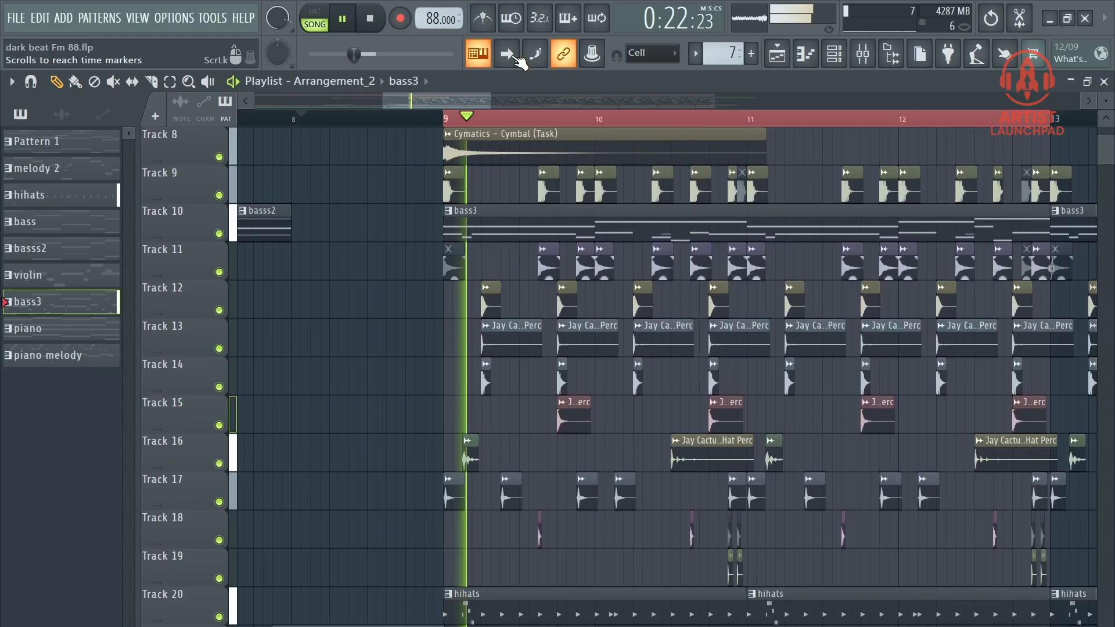
{"action": "left_click", "coordinate": [508, 54]}
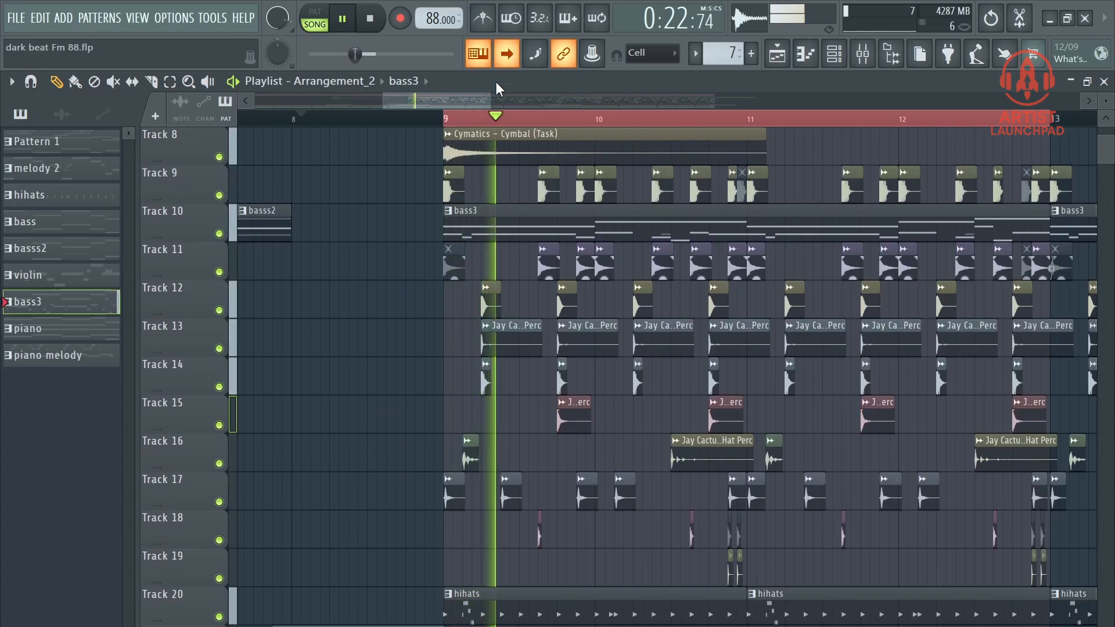
{"action": "scroll", "coordinate": [477, 106], "scroll_direction": "down", "scroll_amount": 1}
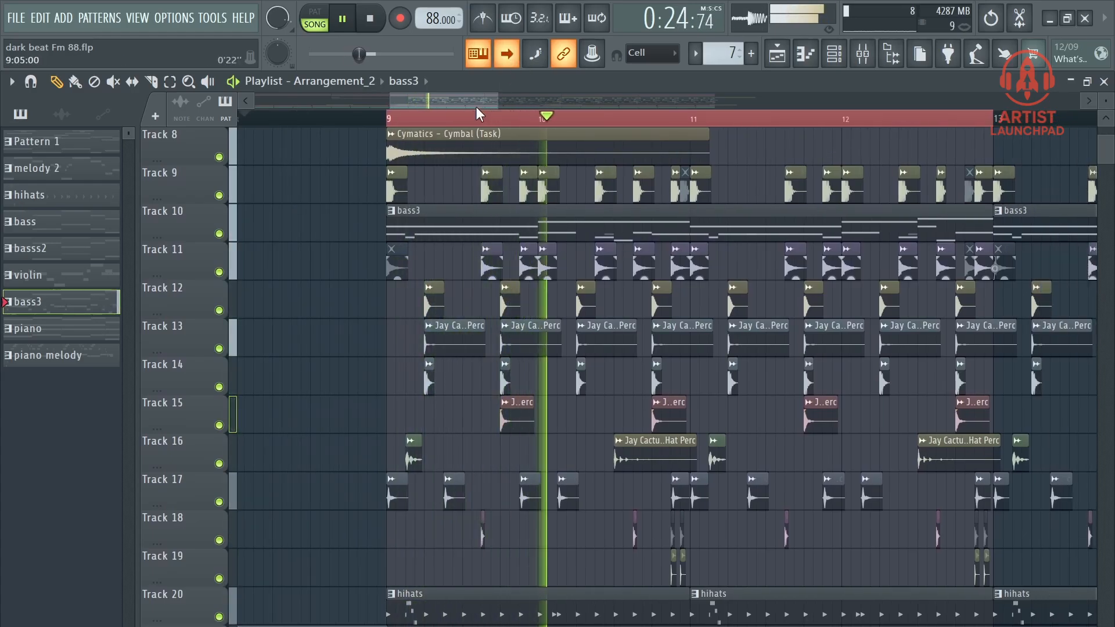
Step: Follow the looped drum and bass section from bar 9 to bar 13 in the playlist, then stop playback
{"action": "scroll", "coordinate": [476, 107], "scroll_direction": "down", "scroll_amount": 1}
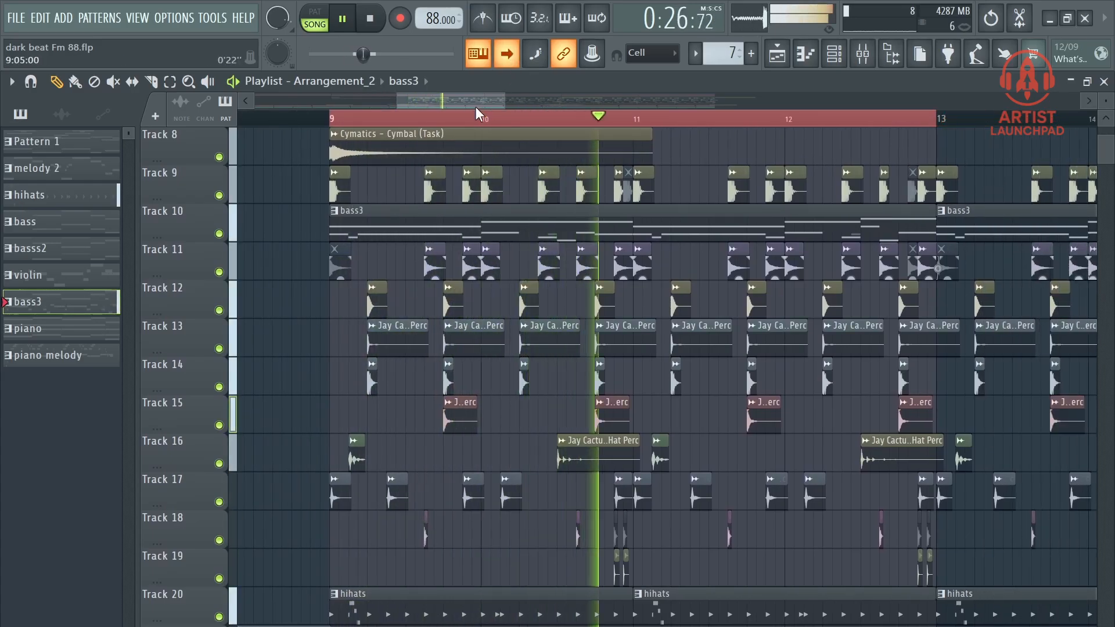
{"action": "scroll", "coordinate": [475, 106], "scroll_direction": "down", "scroll_amount": 2}
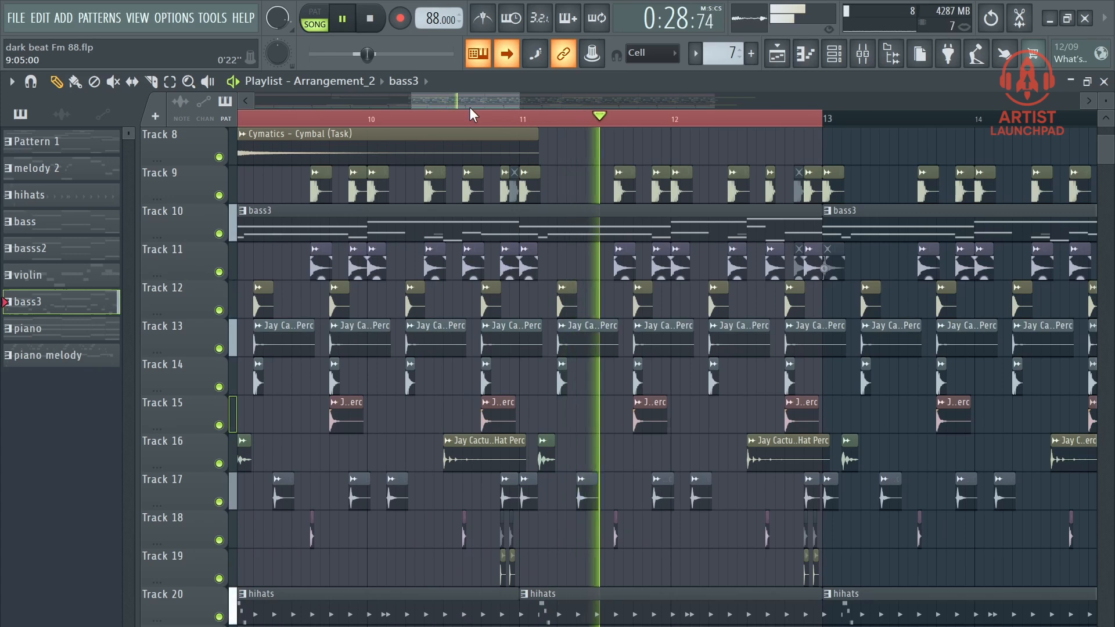
{"action": "scroll", "coordinate": [466, 104], "scroll_direction": "down", "scroll_amount": 1}
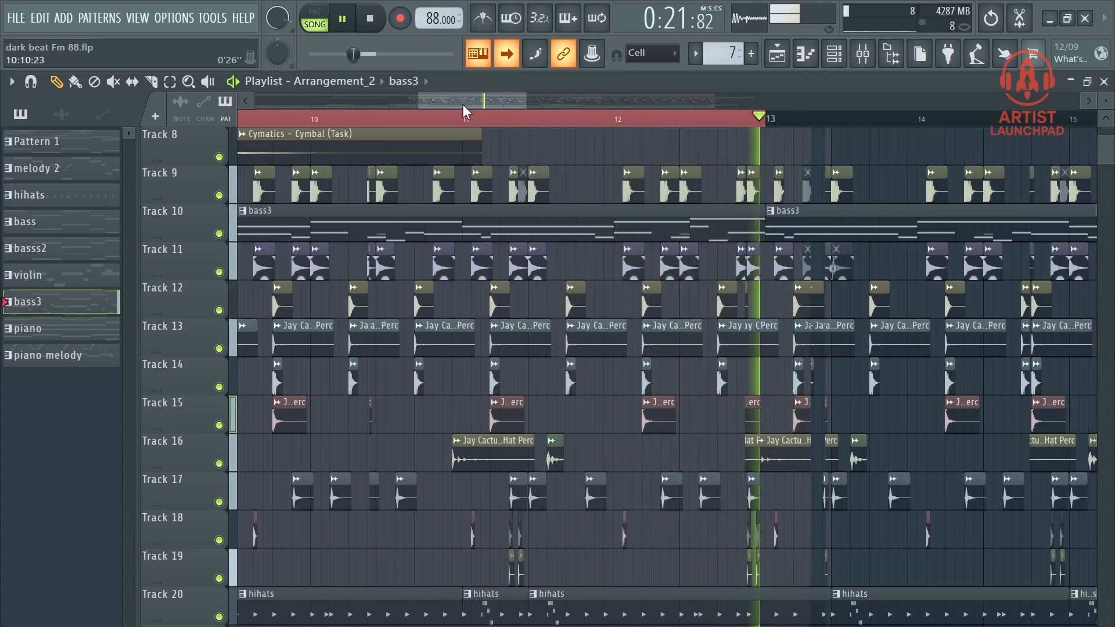
{"action": "key", "text": "space"}
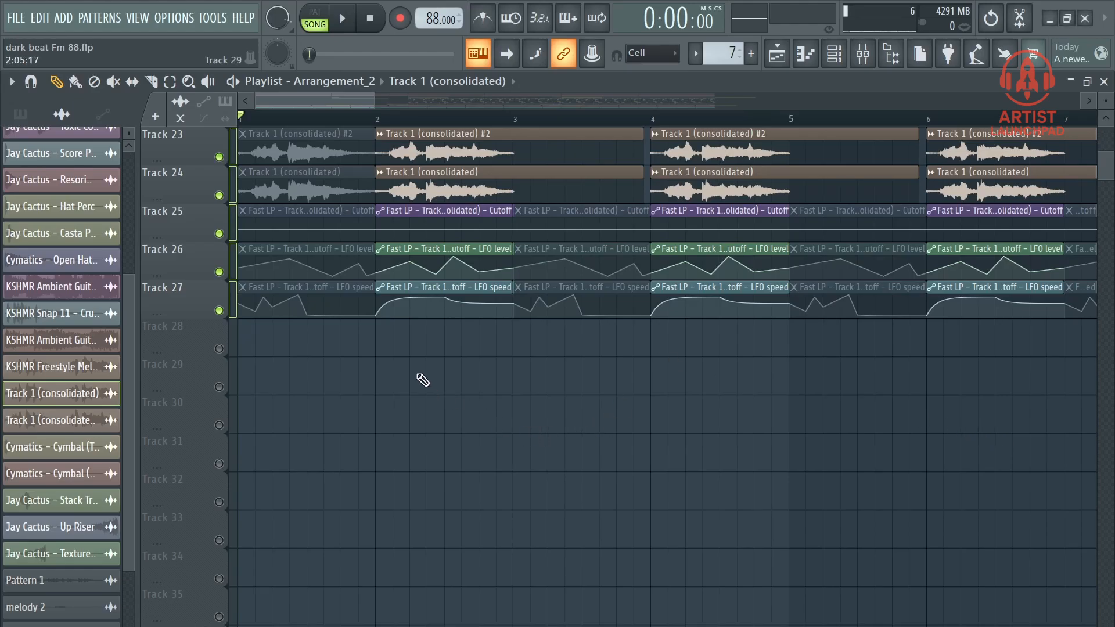
Step: Play the Track 1 (consolidated) clips on Tracks 23 and 24, then inspect both clips' pitch and time-stretching settings
{"action": "key", "text": "space"}
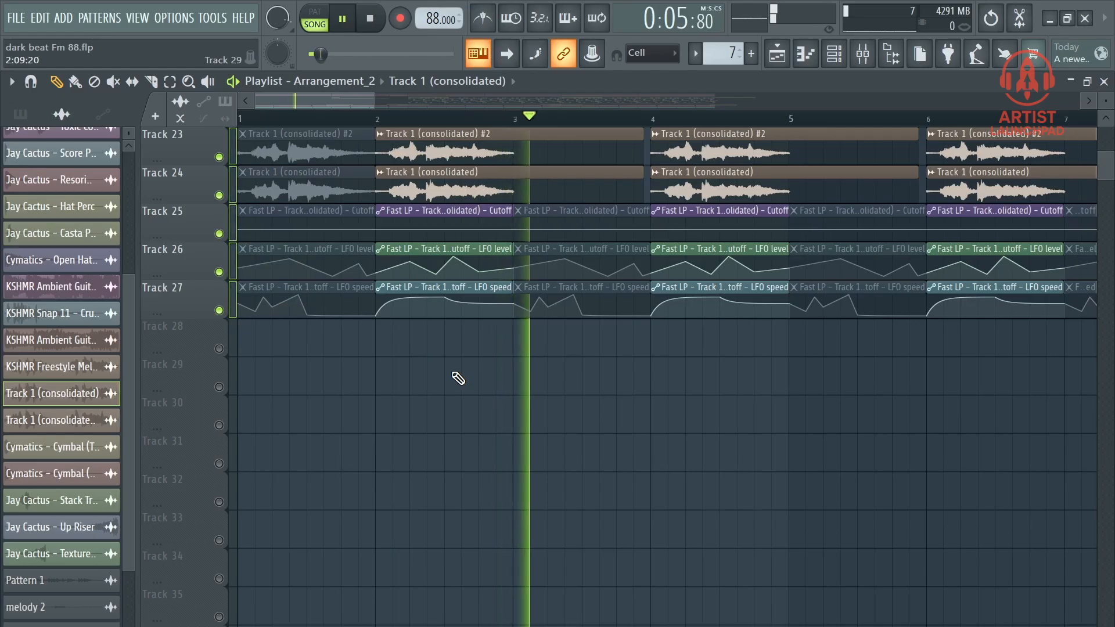
{"action": "key", "text": "space"}
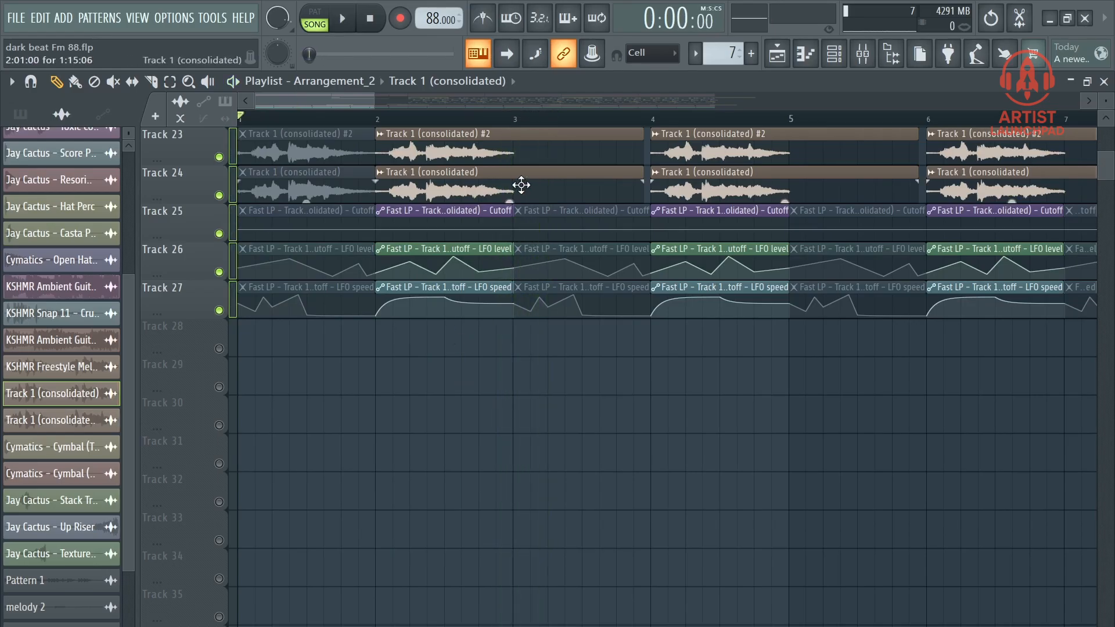
{"action": "double_click", "coordinate": [521, 184]}
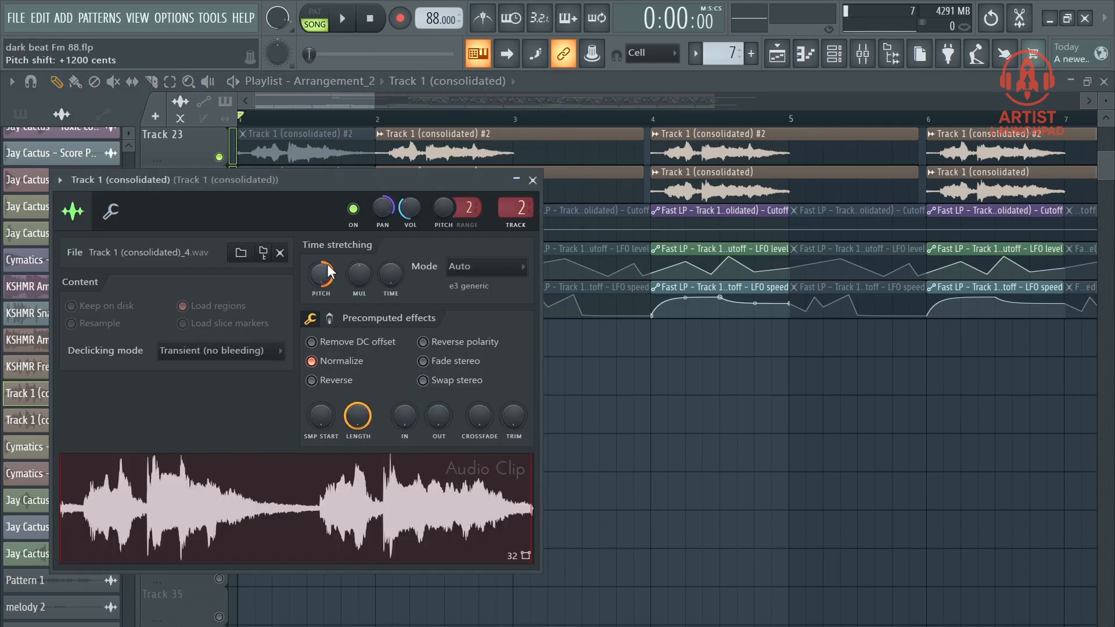
{"action": "double_click", "coordinate": [410, 150]}
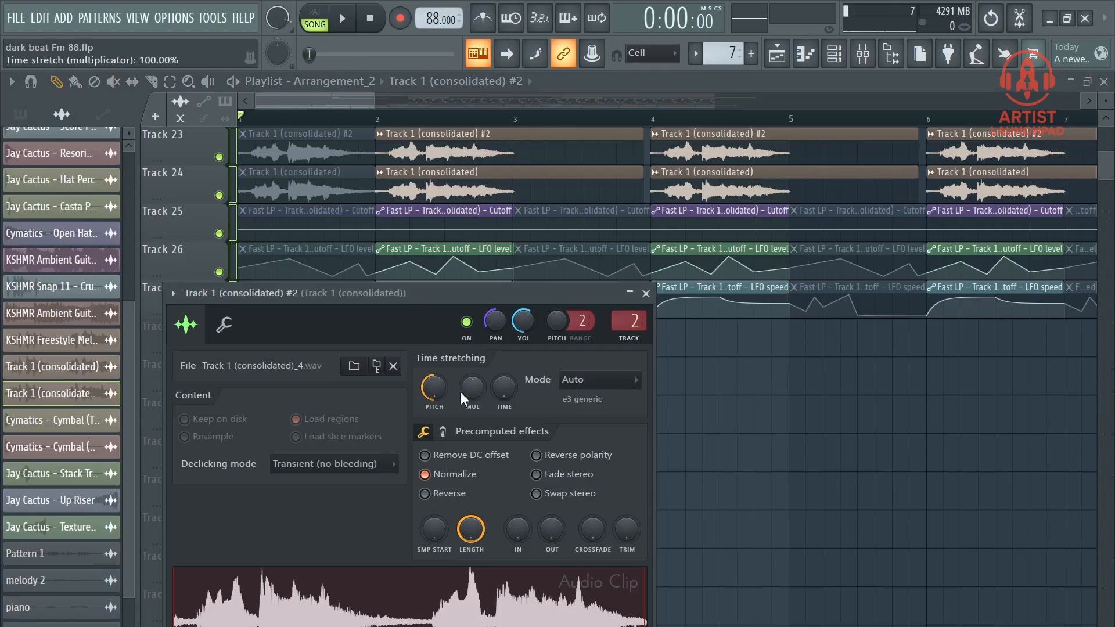
{"action": "left_click", "coordinate": [645, 293]}
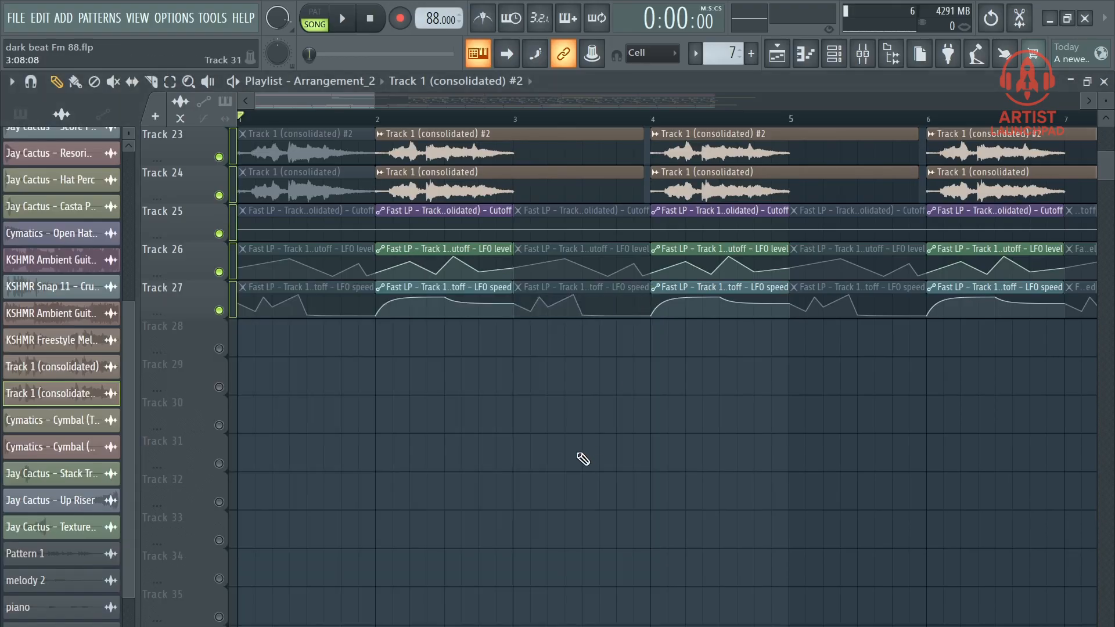
{"action": "scroll", "coordinate": [580, 458], "scroll_direction": "up", "scroll_amount": 2}
Step: Inspect the Fruity Fast LP, Gross Beat and RVerb Stereo effects on the Track 1 (consolidated) mixer insert
{"action": "left_click", "coordinate": [869, 52]}
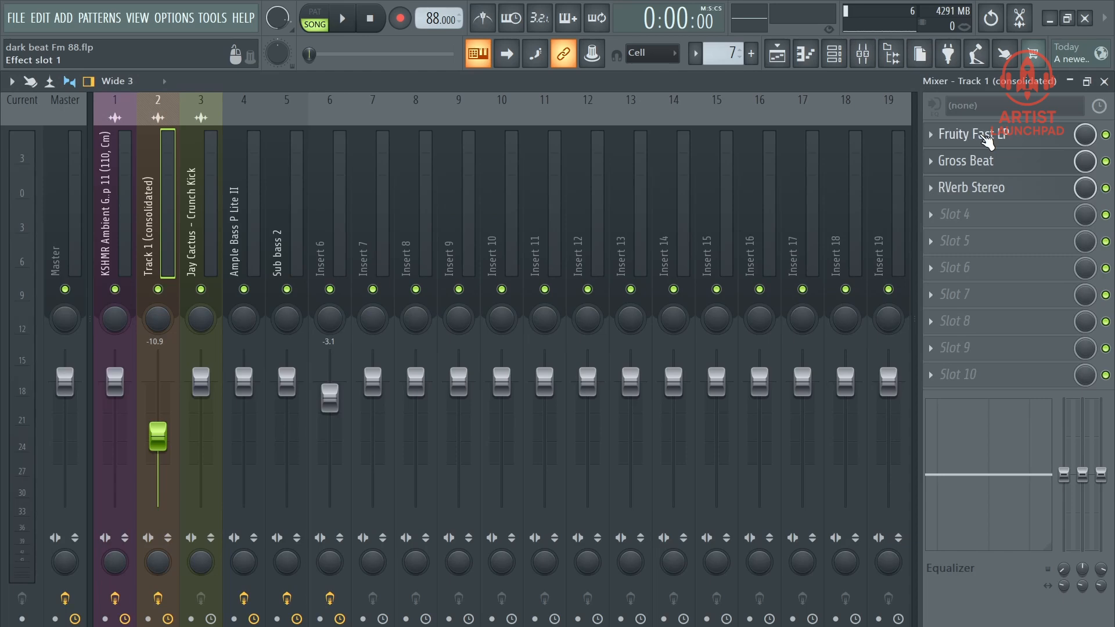
{"action": "left_click", "coordinate": [987, 140]}
{"action": "left_click", "coordinate": [986, 168]}
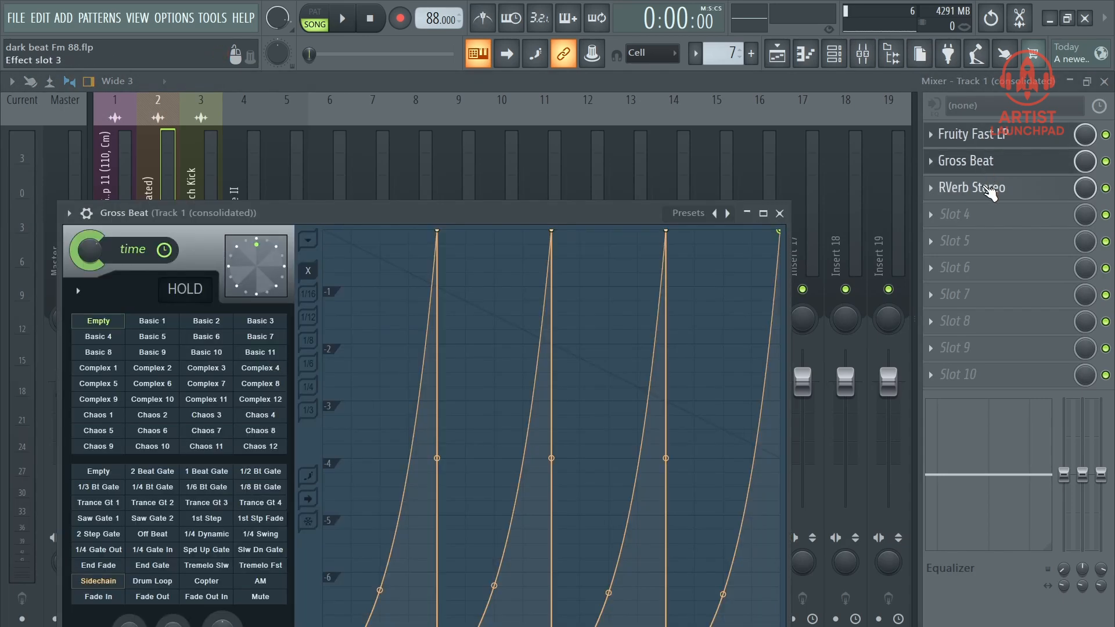
{"action": "left_click", "coordinate": [990, 193]}
{"action": "left_click", "coordinate": [960, 124]}
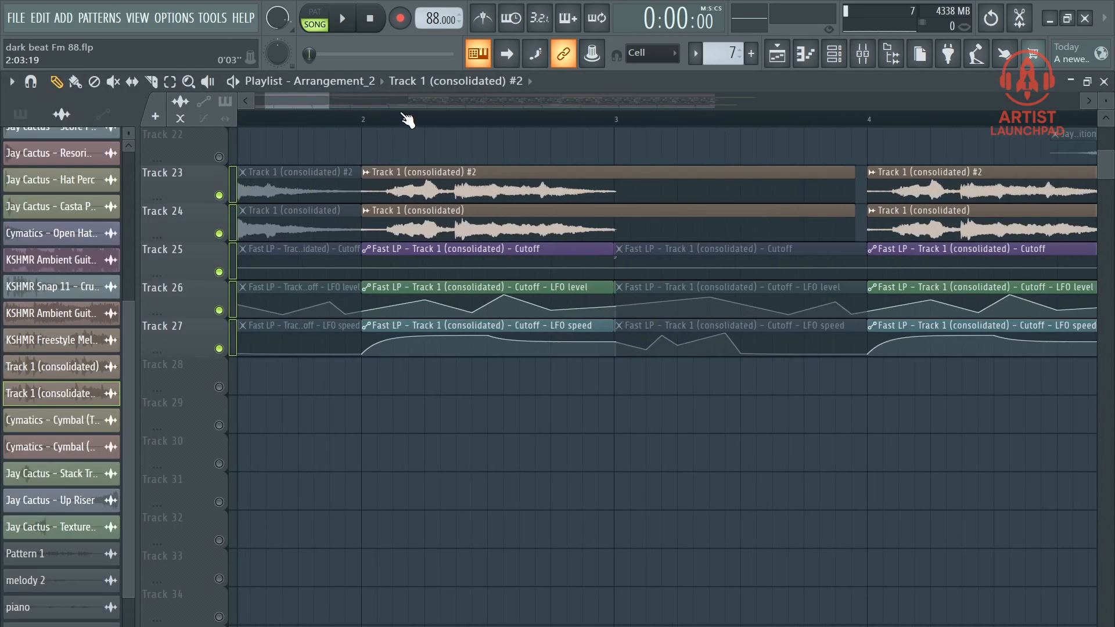
Step: Play the consolidated clips with their Fast LP cutoff automations on Tracks 23 to 27 from bar 2, then stop
{"action": "scroll", "coordinate": [405, 116], "scroll_direction": "left", "scroll_amount": 2}
{"action": "left_click", "coordinate": [463, 122]}
{"action": "scroll", "coordinate": [462, 123], "scroll_direction": "down", "scroll_amount": 3}
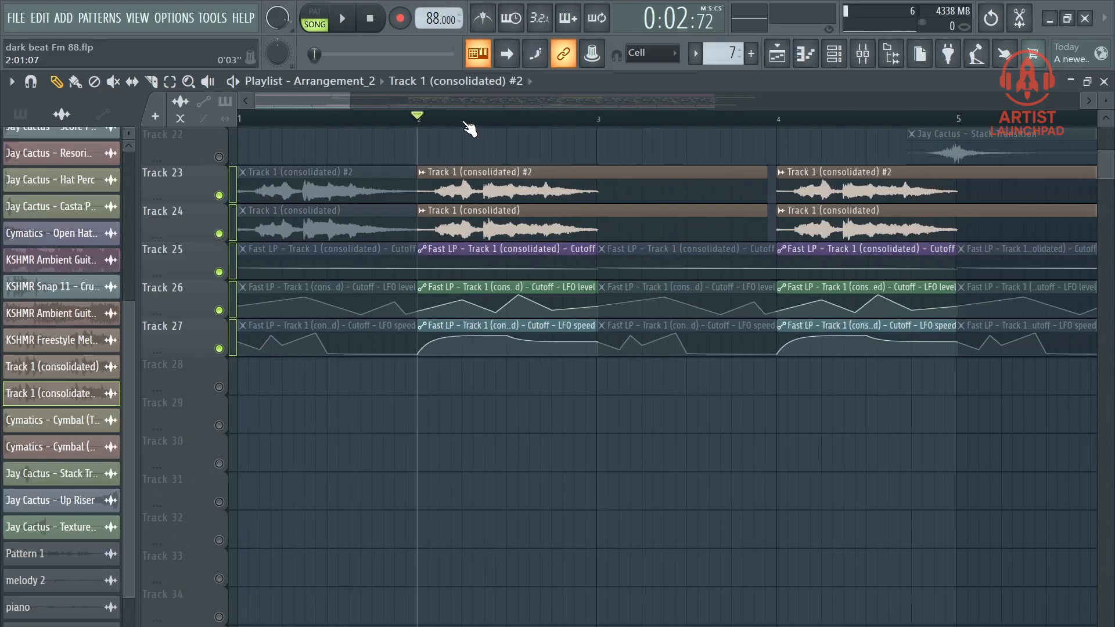
{"action": "key", "text": "space"}
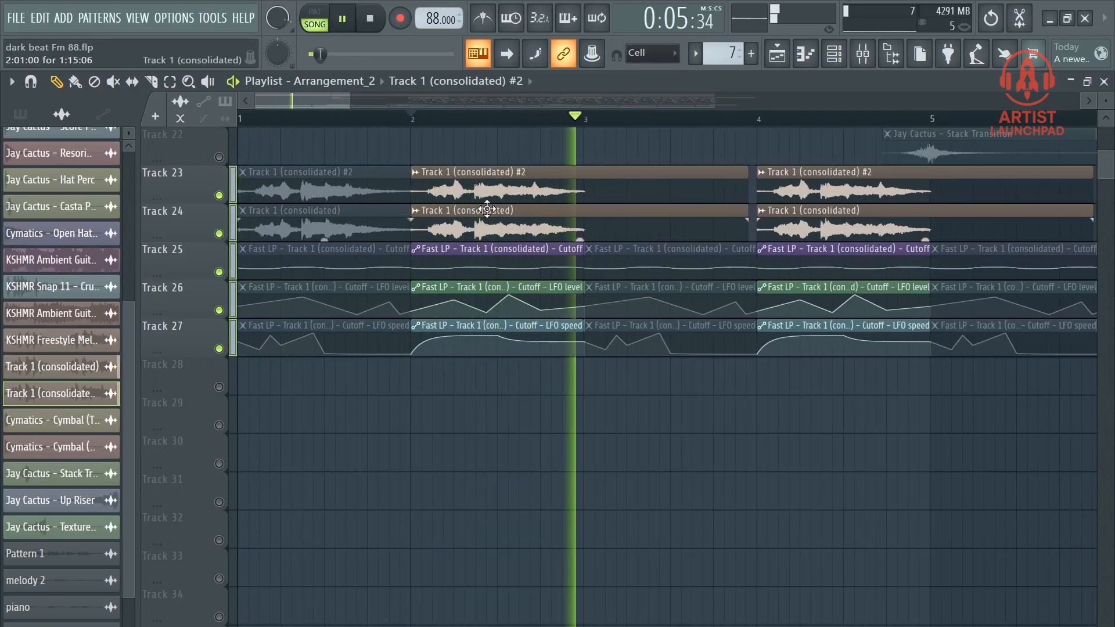
{"action": "scroll", "coordinate": [508, 117], "scroll_direction": "down", "scroll_amount": 1}
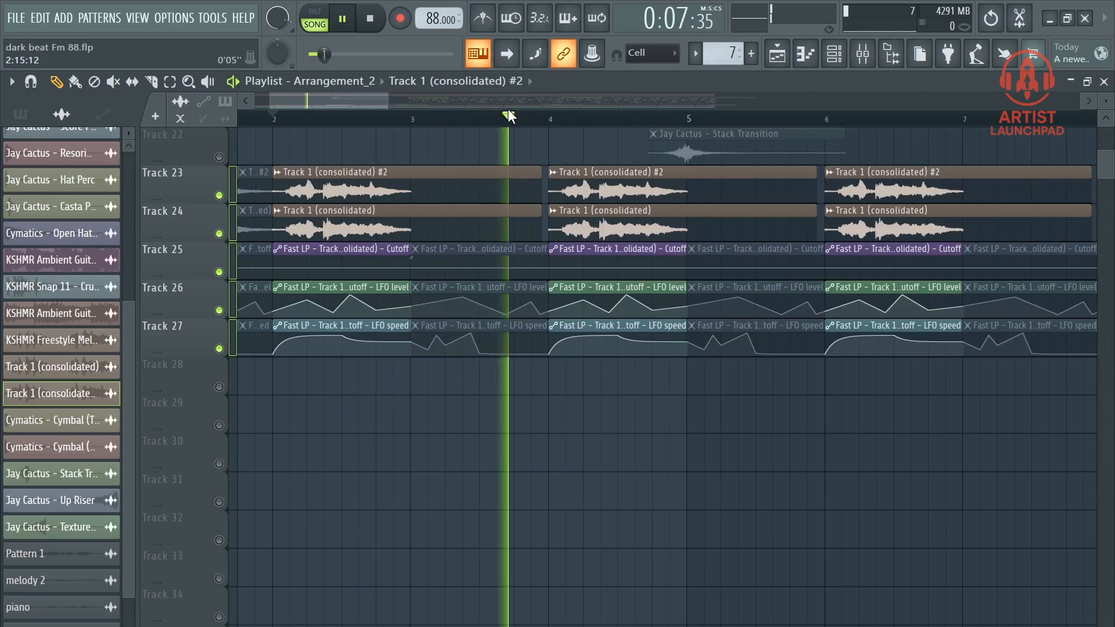
{"action": "scroll", "coordinate": [517, 119], "scroll_direction": "down", "scroll_amount": 1}
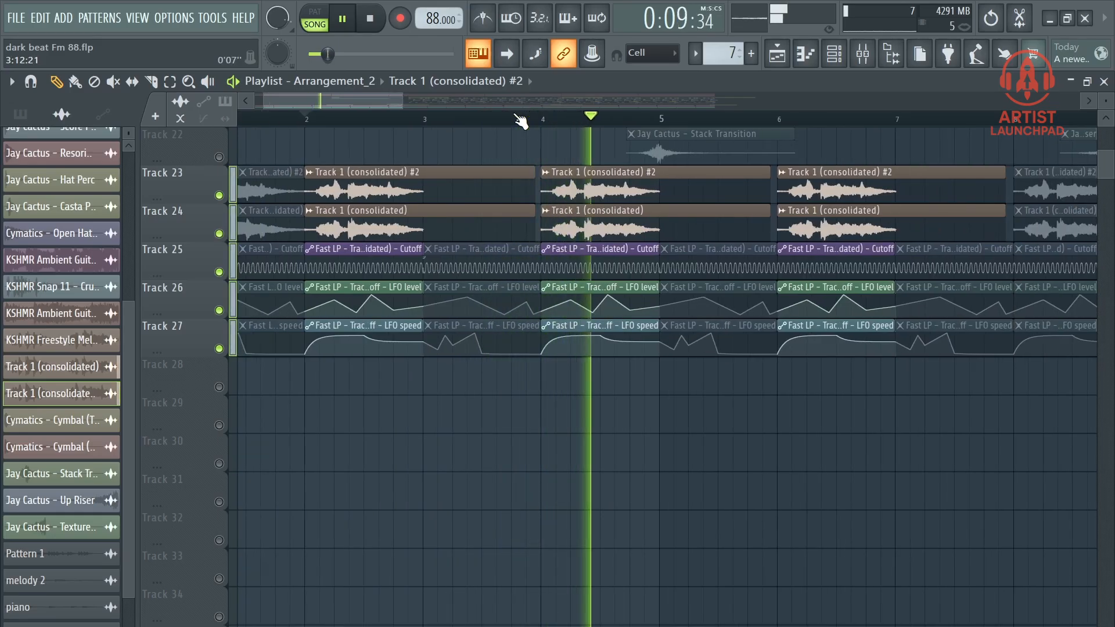
{"action": "key", "text": "space"}
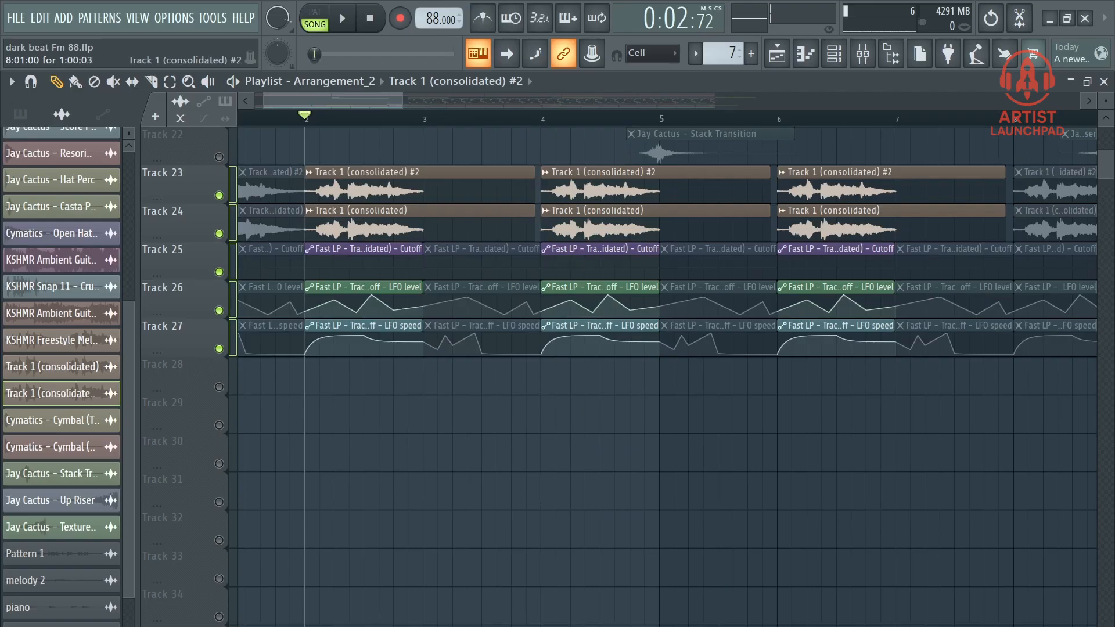
Step: Unmute the KSHMR Ambient Guitar loops on Tracks 3 and 4, play them from bar 1 in song mode and stop
{"action": "scroll", "coordinate": [673, 523], "scroll_direction": "up", "scroll_amount": 10}
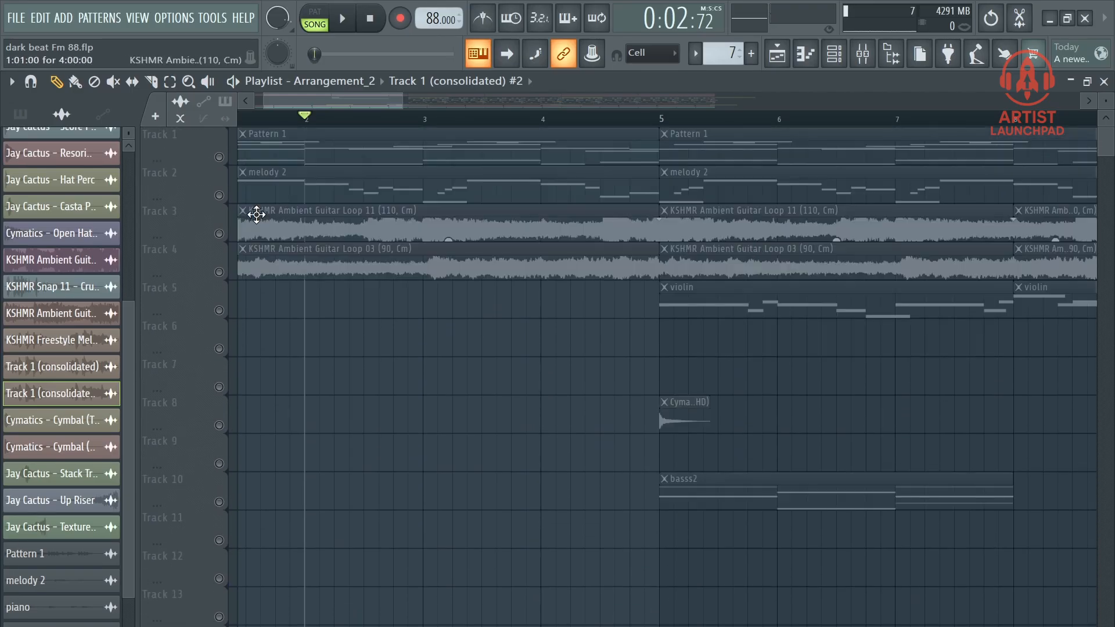
{"action": "key", "text": "space"}
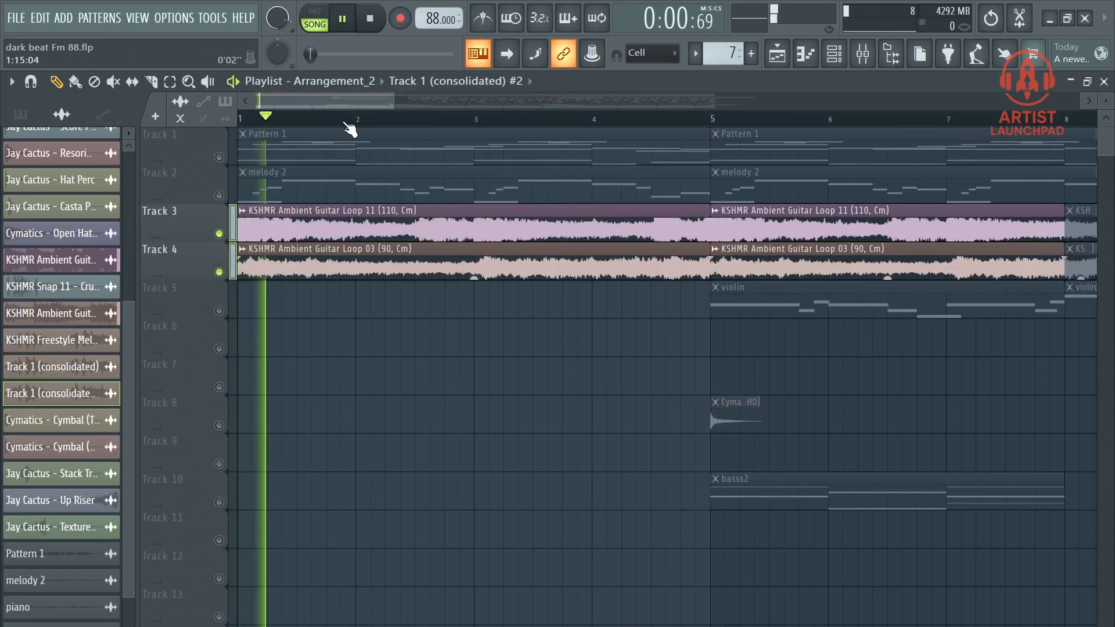
{"action": "scroll", "coordinate": [346, 120], "scroll_direction": "up", "scroll_amount": 2}
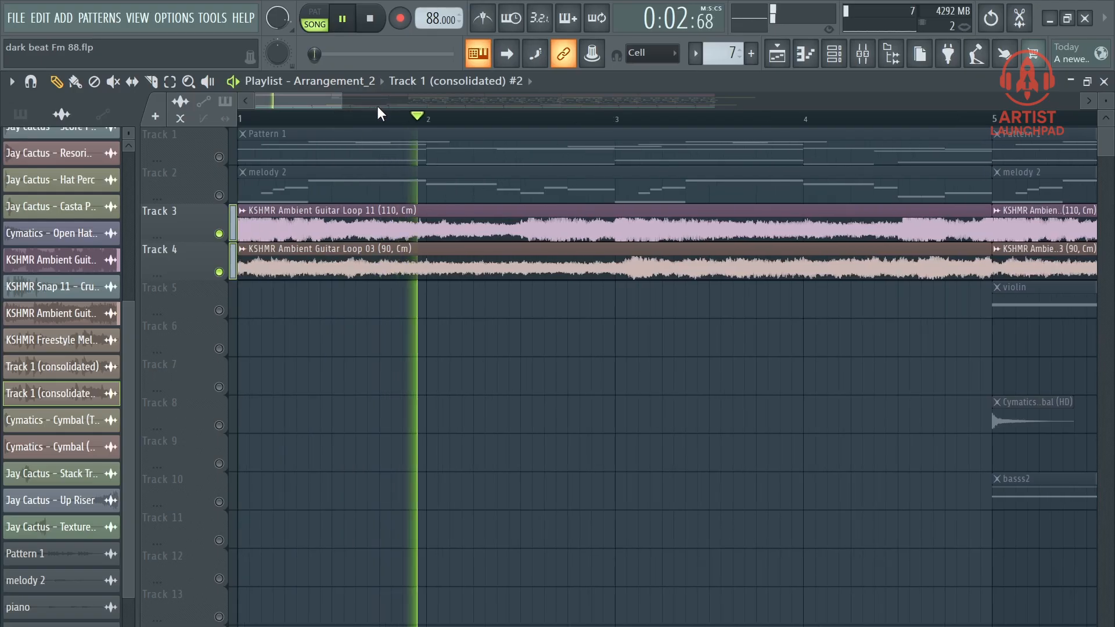
{"action": "scroll", "coordinate": [395, 119], "scroll_direction": "down", "scroll_amount": 2}
{"action": "scroll", "coordinate": [397, 120], "scroll_direction": "down", "scroll_amount": 1}
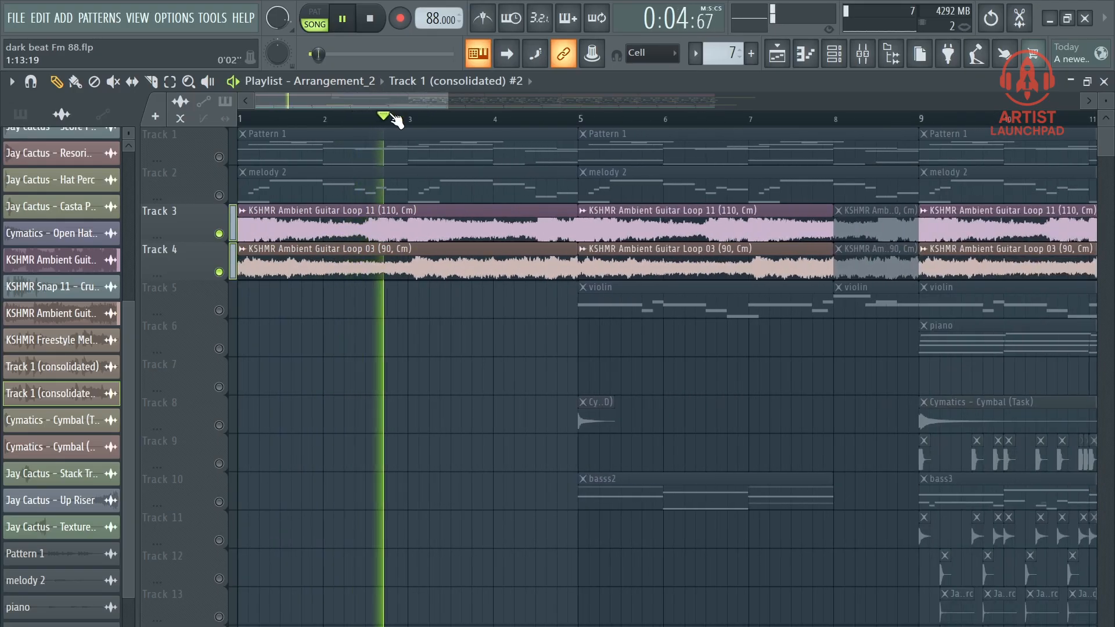
{"action": "scroll", "coordinate": [395, 120], "scroll_direction": "down", "scroll_amount": 2}
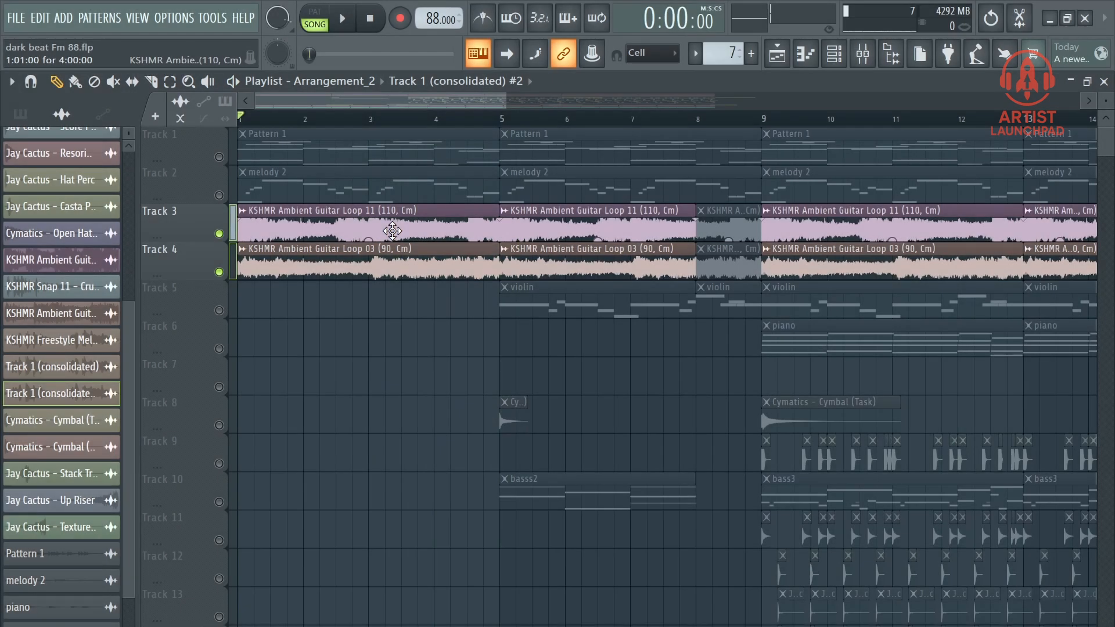
Step: Inspect the channel settings of KSHMR Ambient Guitar Loop 11 and Loop 03, including their pitch and time stretching
{"action": "double_click", "coordinate": [510, 237]}
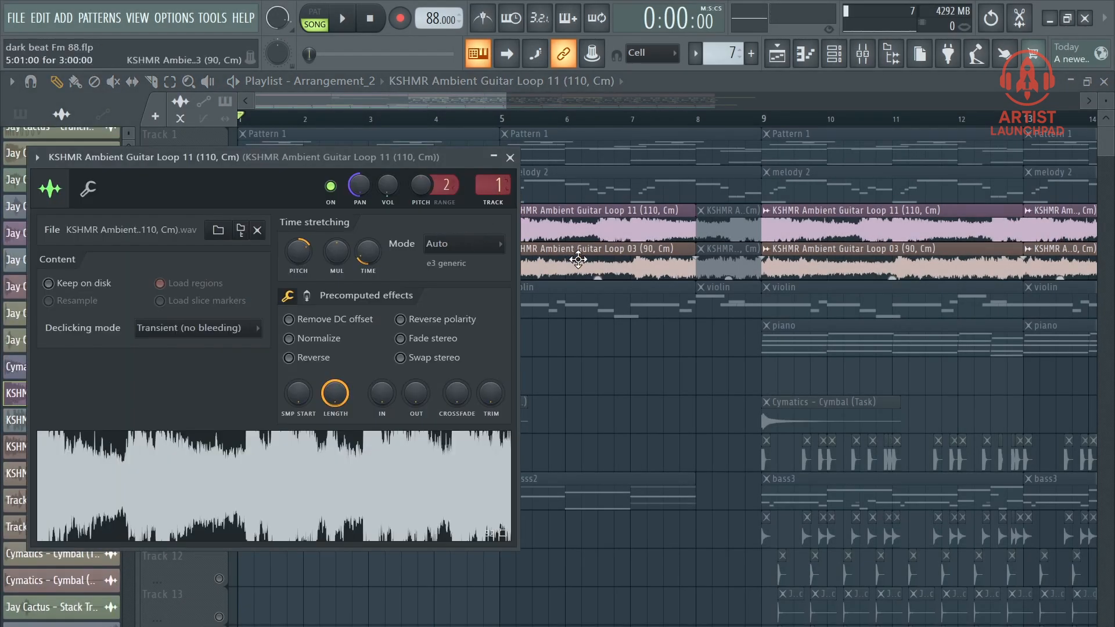
{"action": "double_click", "coordinate": [548, 251]}
{"action": "left_click", "coordinate": [646, 293]}
Step: Inspect Fruity parametric EQ 2, RVerb Stereo, Wider and S1 Imager Stereo on the guitar loop's mixer insert
{"action": "left_click", "coordinate": [862, 53]}
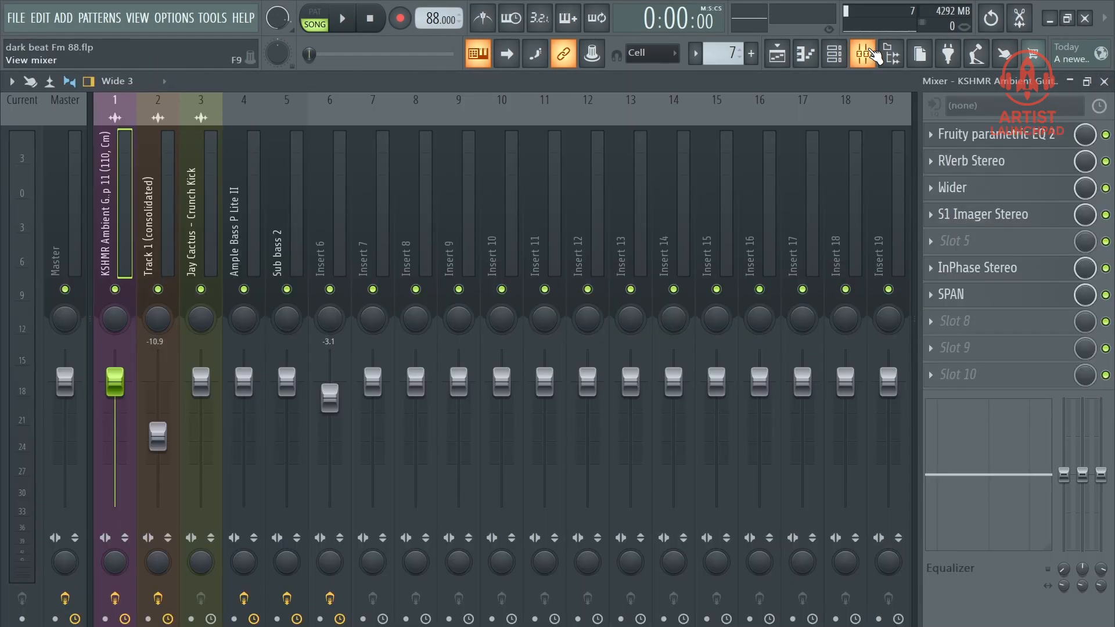
{"action": "left_click", "coordinate": [993, 135]}
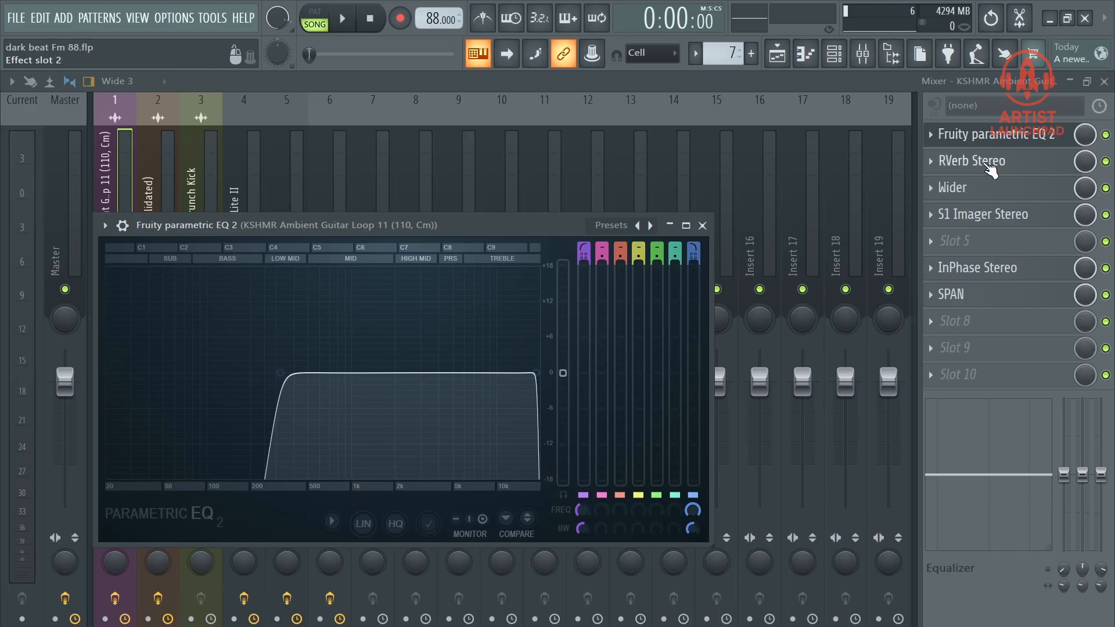
{"action": "left_click", "coordinate": [990, 165]}
{"action": "left_click", "coordinate": [989, 189]}
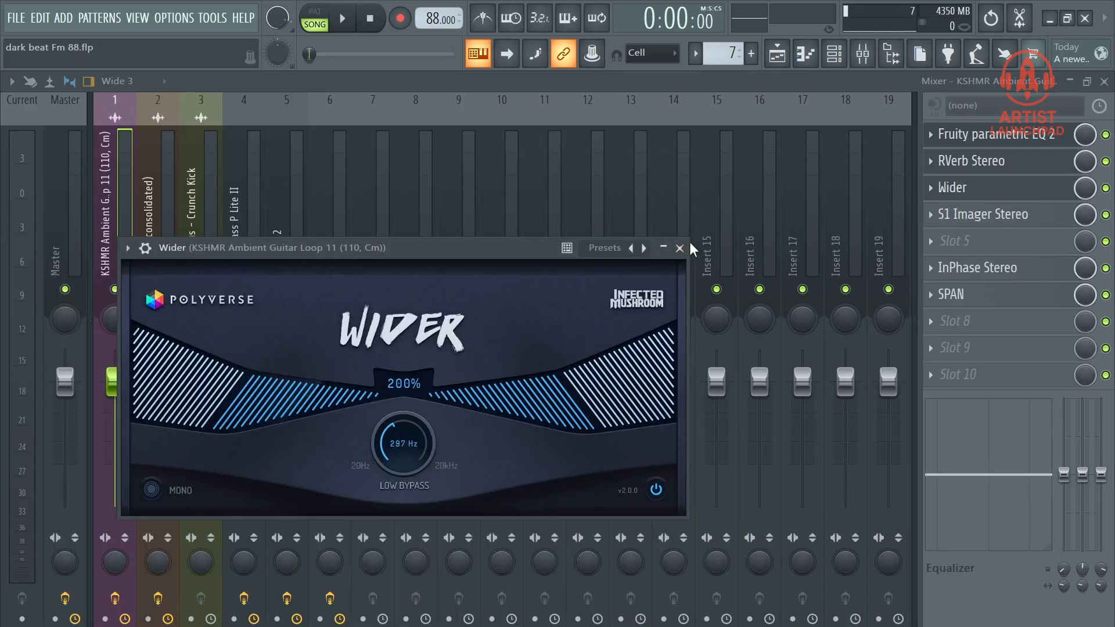
{"action": "left_click", "coordinate": [968, 217]}
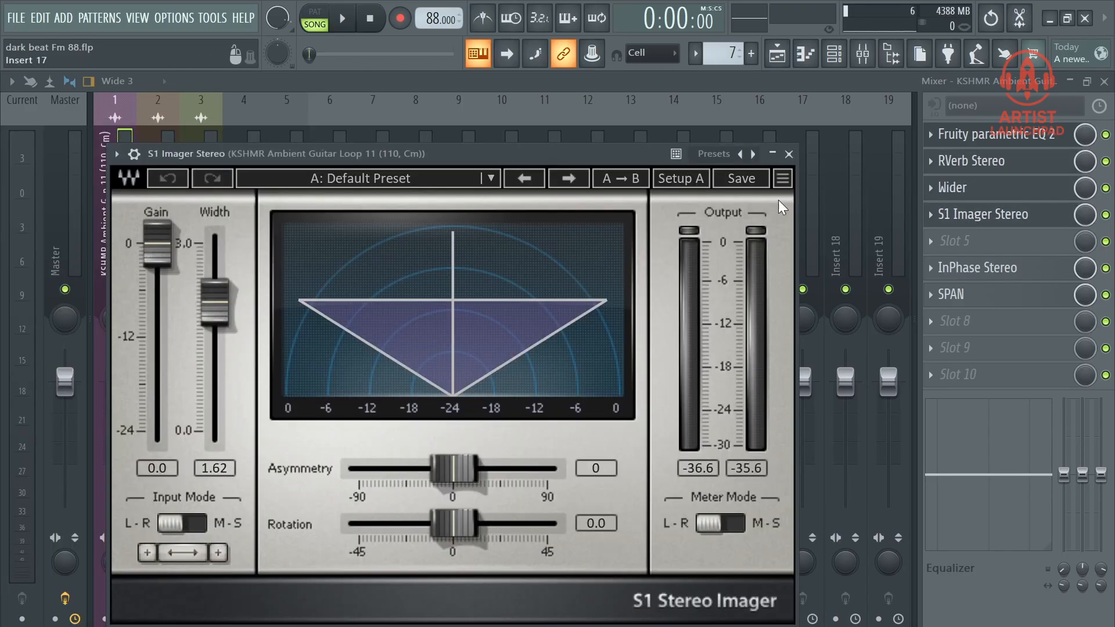
{"action": "left_click", "coordinate": [788, 154]}
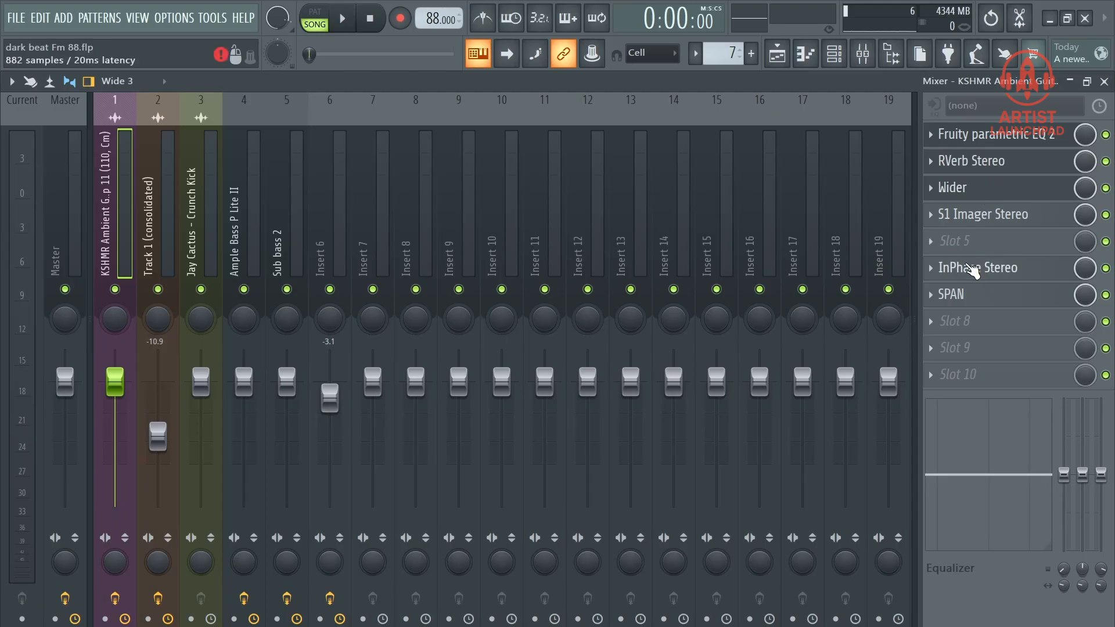
Step: Inspect the delay settings in InPhase Stereo on the guitar insert, then show the SPAN analyzer
{"action": "left_click", "coordinate": [1008, 269]}
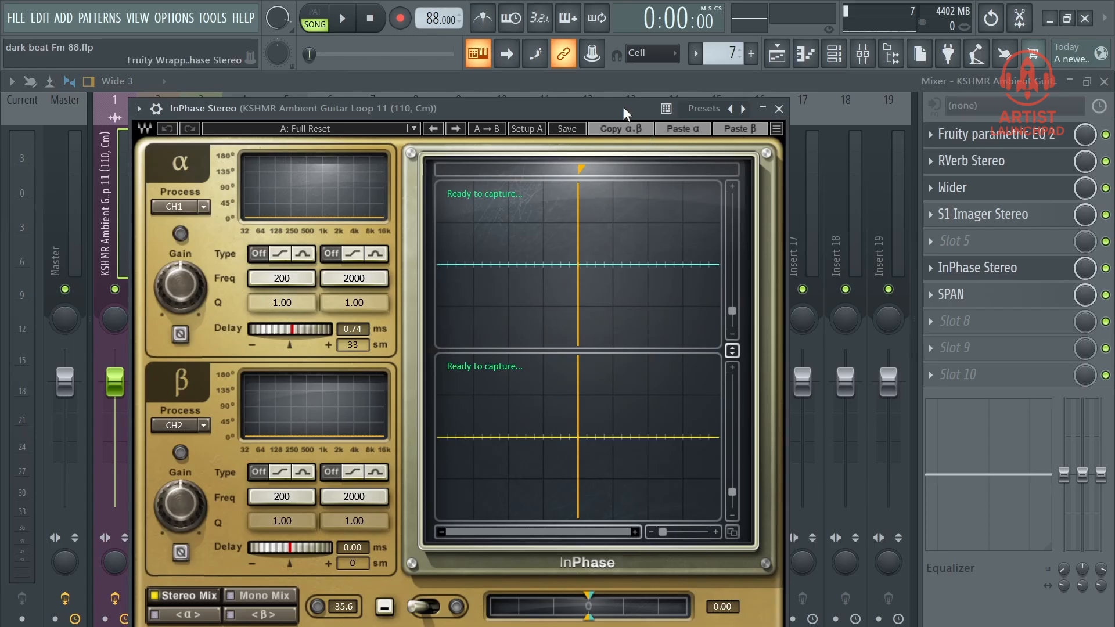
{"action": "left_click_drag", "start_coordinate": [623, 108], "coordinate": [623, 114]}
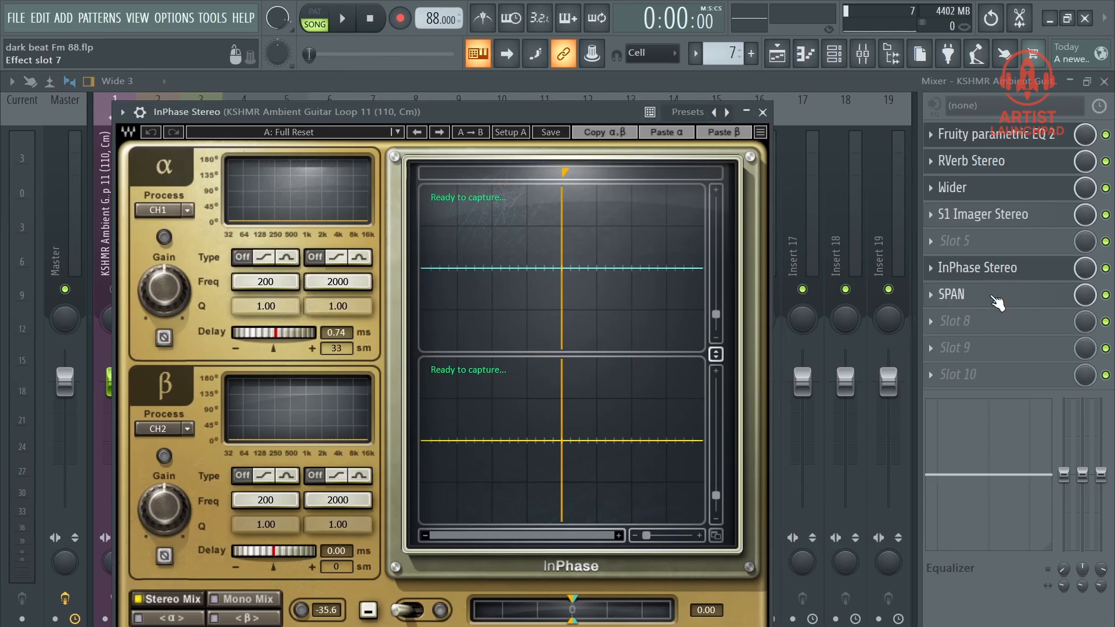
{"action": "left_click", "coordinate": [994, 298]}
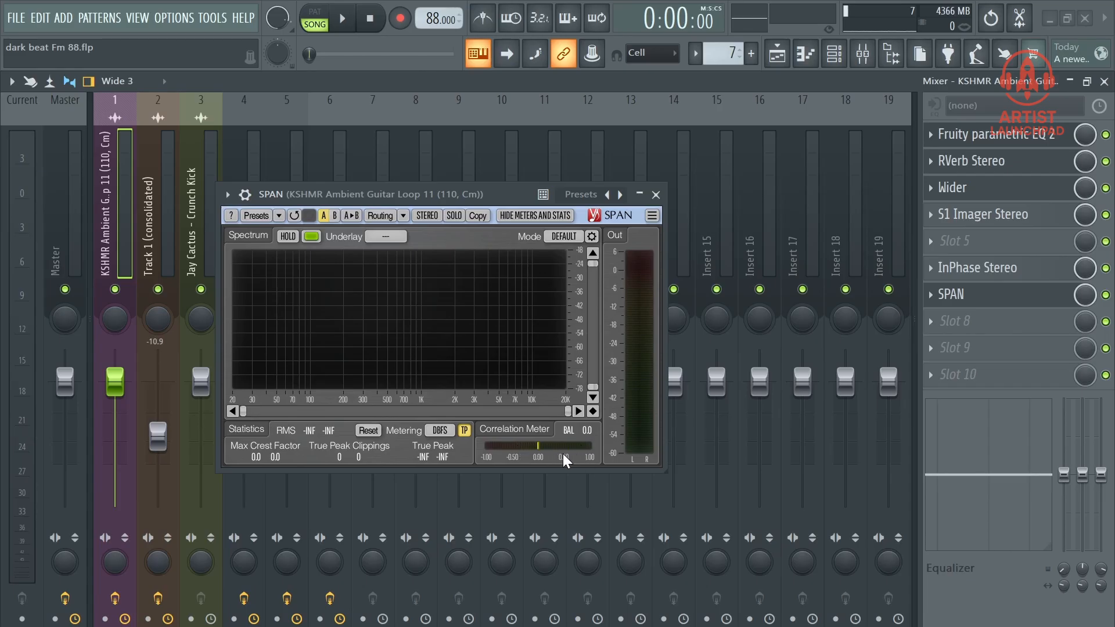
Step: Play the guitar loop with InPhase Stereo enabled and with it bypassed, comparing the stereo correlation in SPAN
{"action": "left_click", "coordinate": [343, 27]}
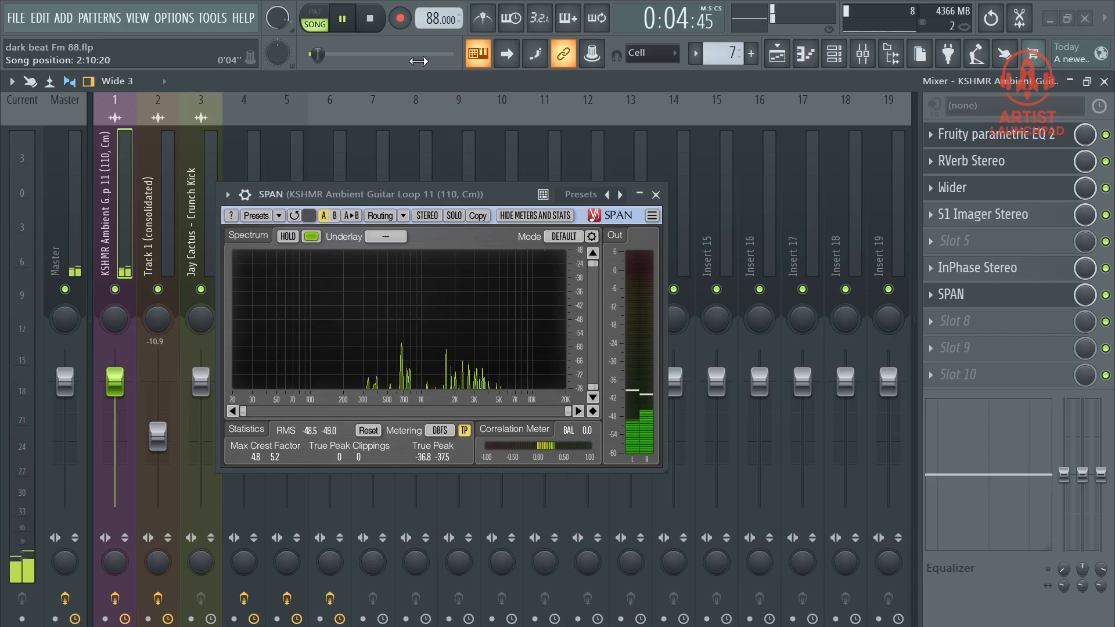
{"action": "left_click", "coordinate": [369, 20]}
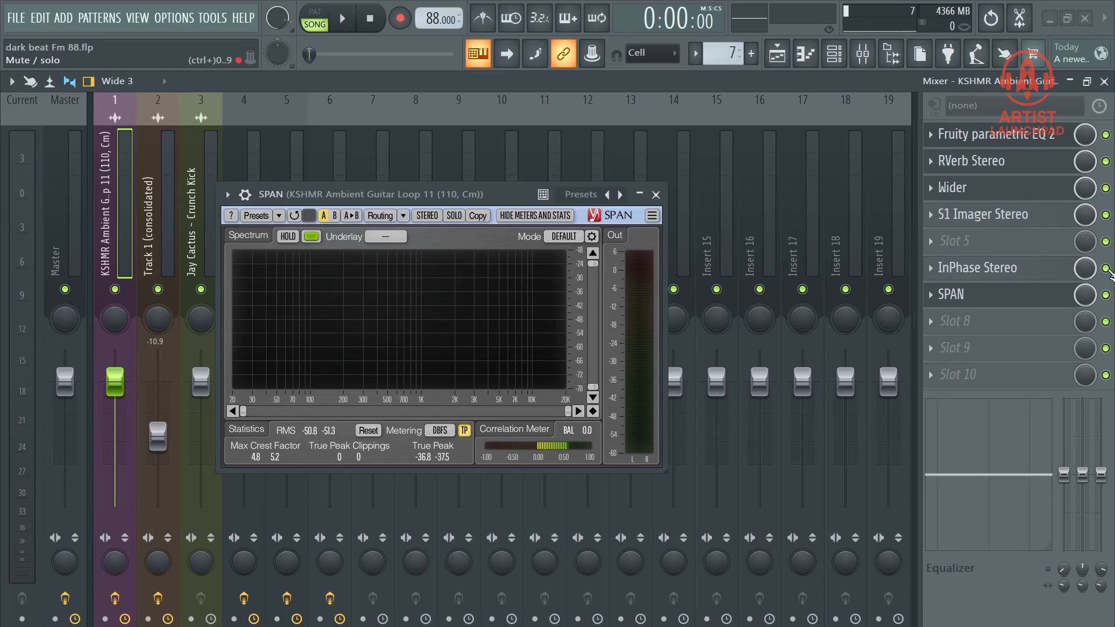
{"action": "left_click", "coordinate": [1105, 268]}
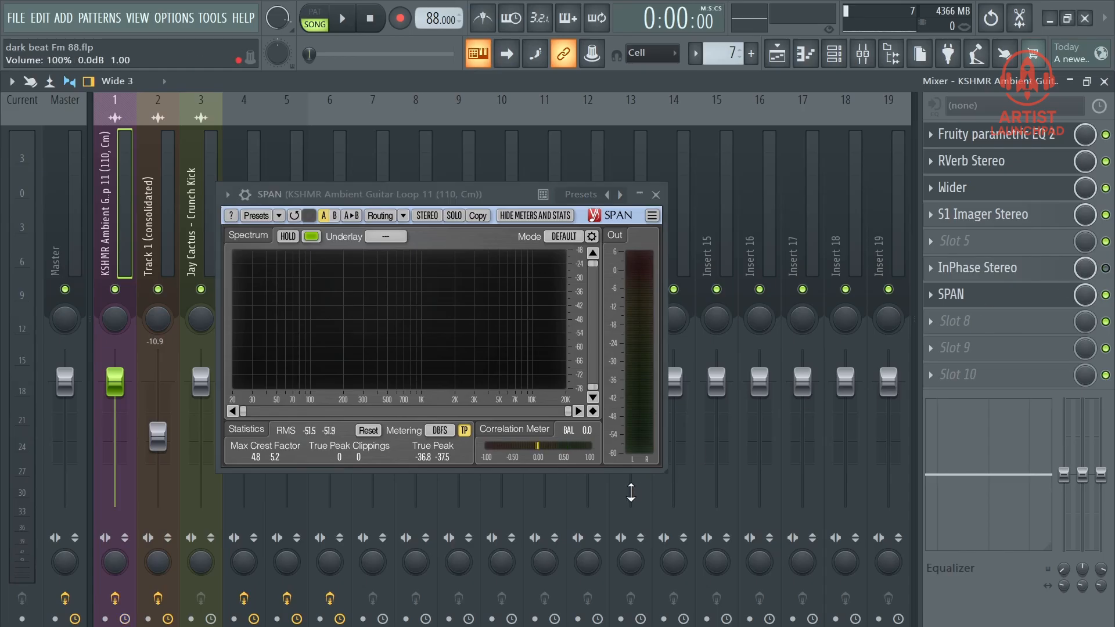
{"action": "left_click", "coordinate": [342, 19]}
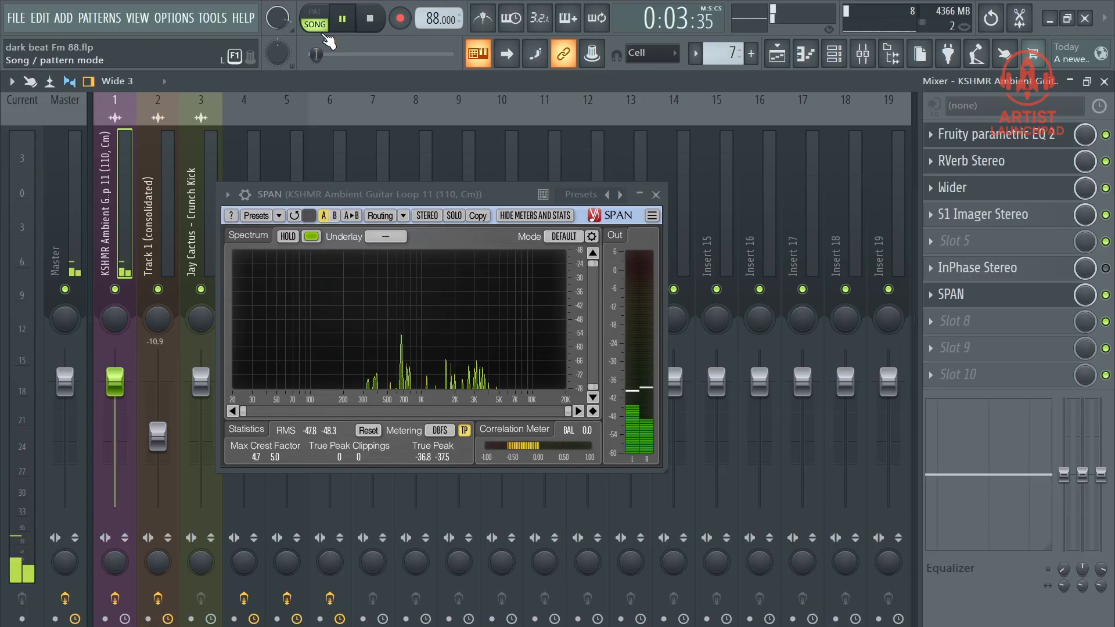
{"action": "key", "text": "space"}
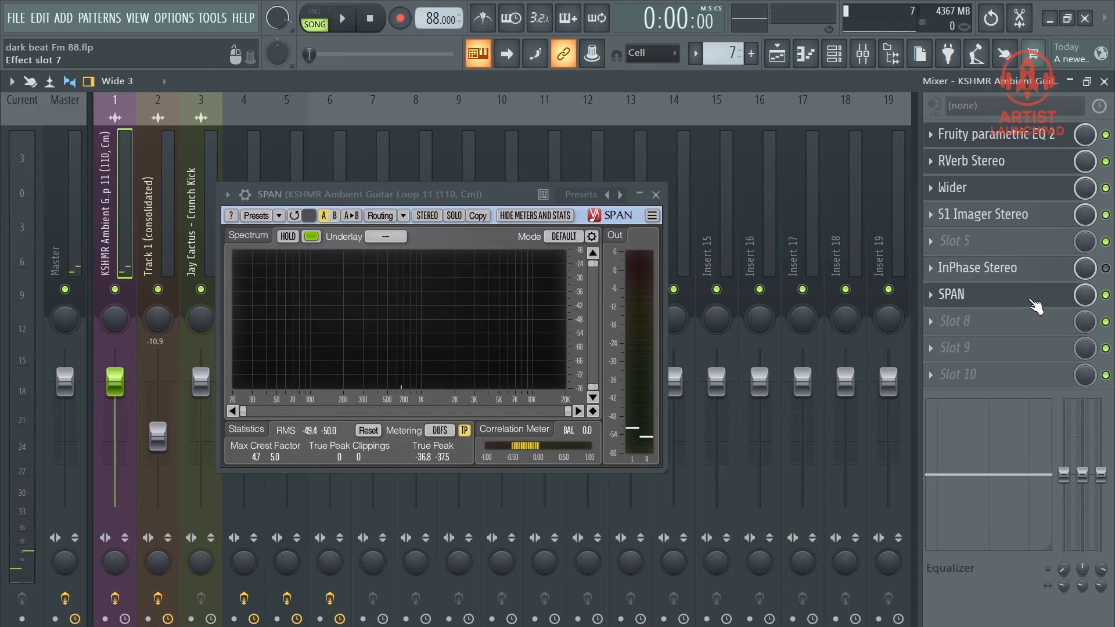
Step: Move SPAN to slot 8 of the guitar insert and load a second InPhase Stereo in slot 7, with both windows visible side by side
{"action": "left_click_drag", "start_coordinate": [1035, 296], "coordinate": [1035, 321]}
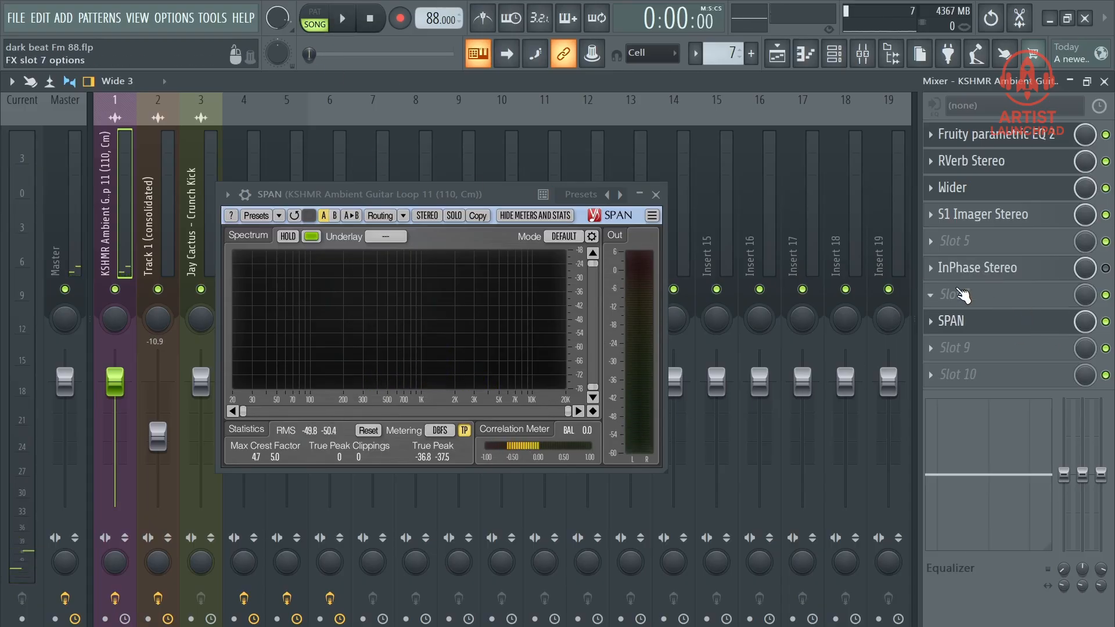
{"action": "left_click", "coordinate": [931, 297]}
{"action": "double_click", "coordinate": [430, 286]}
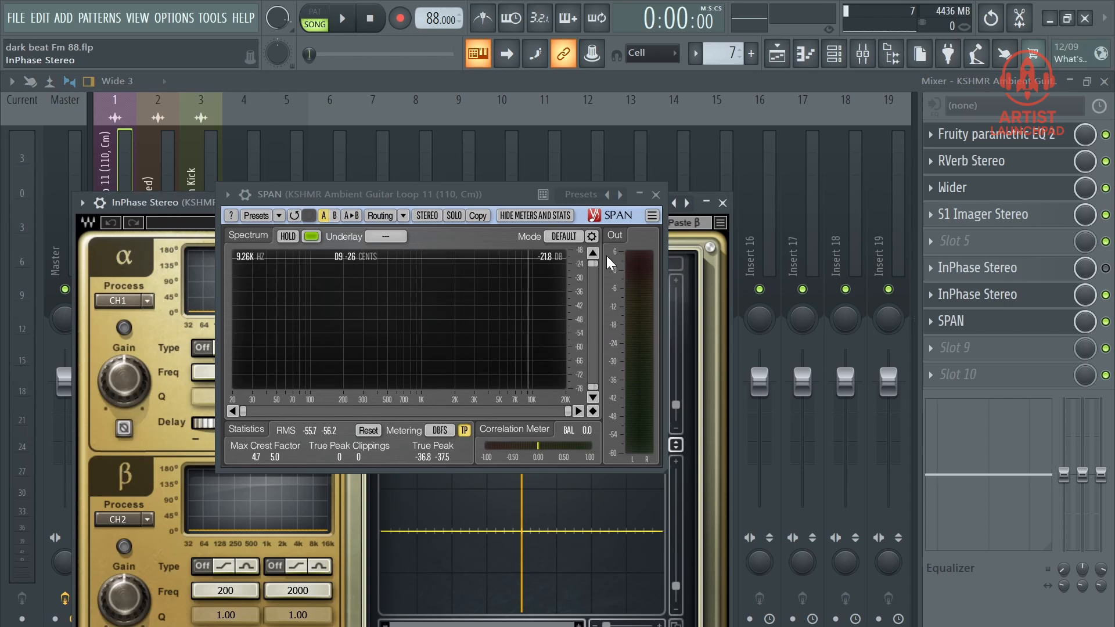
{"action": "left_click_drag", "start_coordinate": [425, 205], "coordinate": [398, 118]}
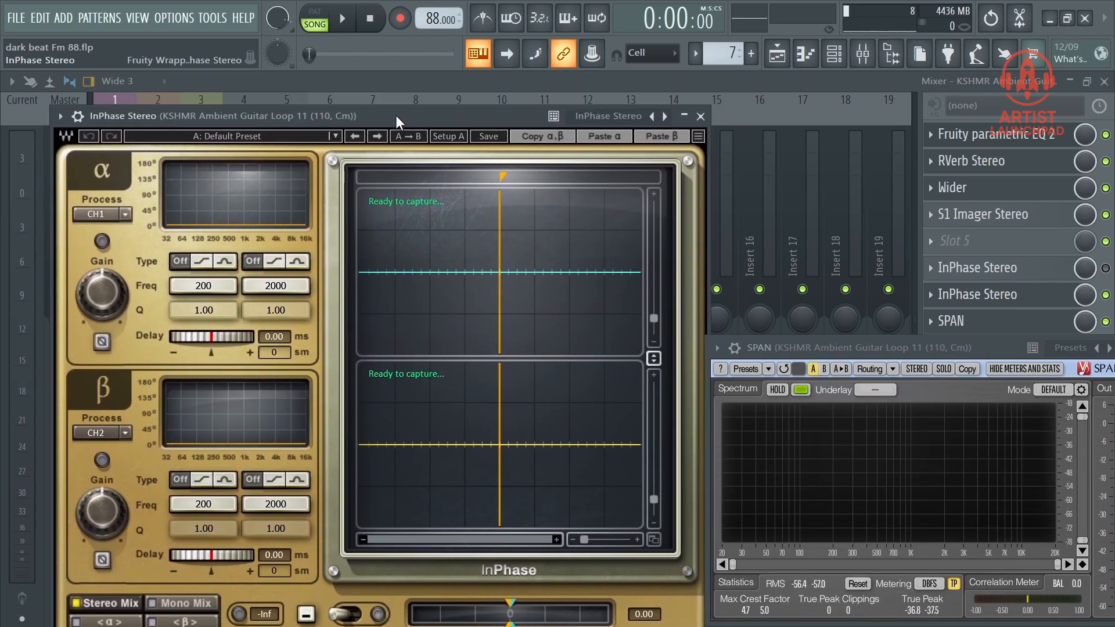
Step: Arm waveform capture in the new InPhase Stereo, play the guitar loop to capture both channels, and stop playback
{"action": "left_click", "coordinate": [353, 613]}
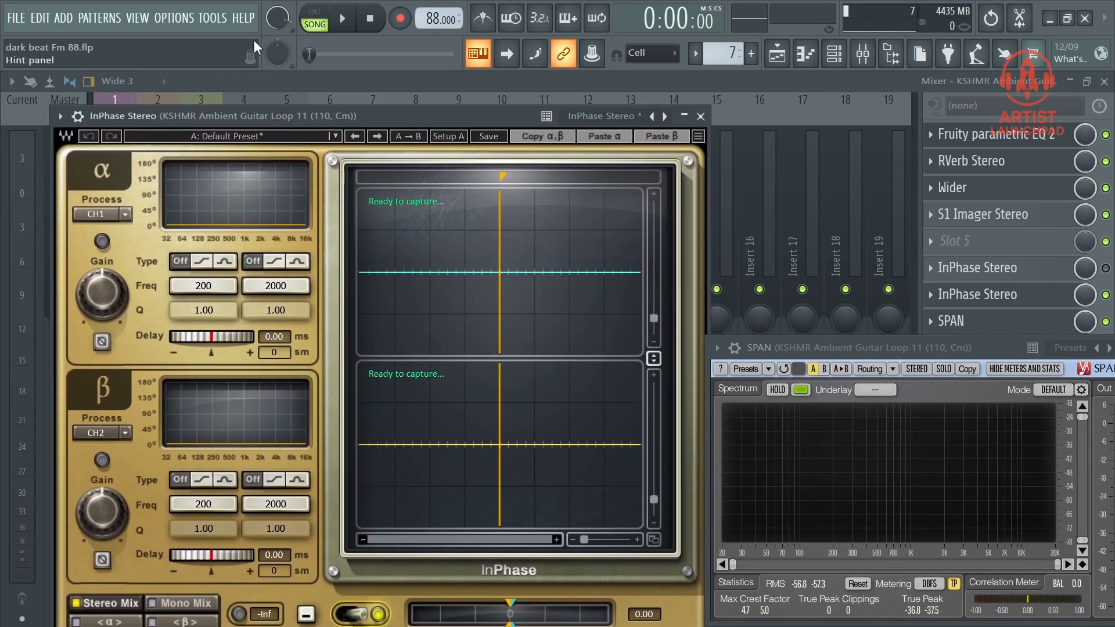
{"action": "left_click", "coordinate": [352, 25]}
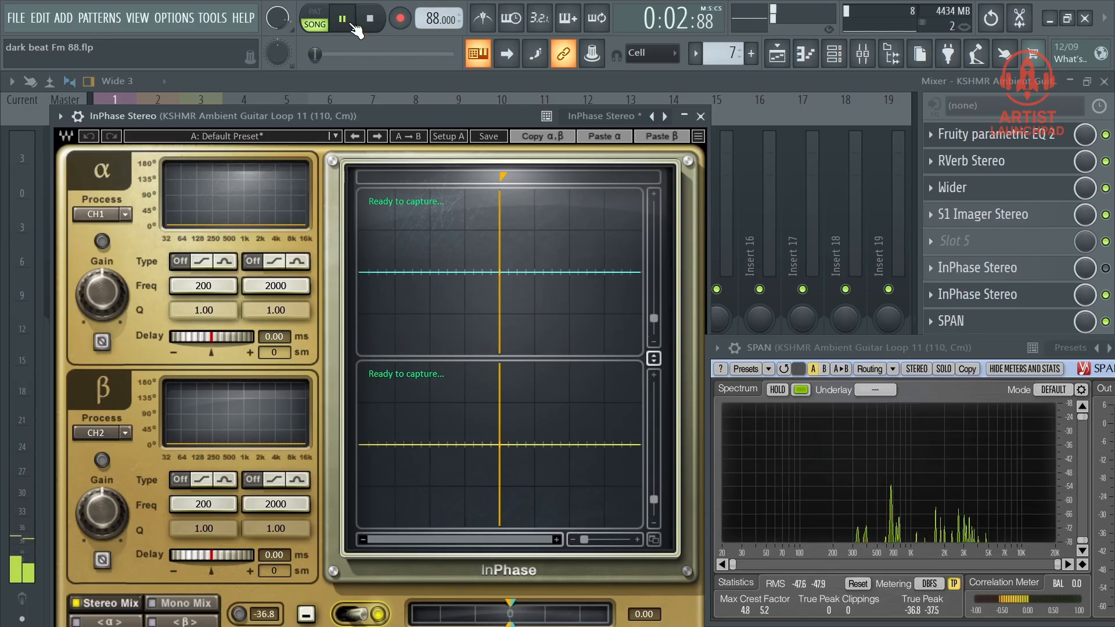
{"action": "key", "text": "space"}
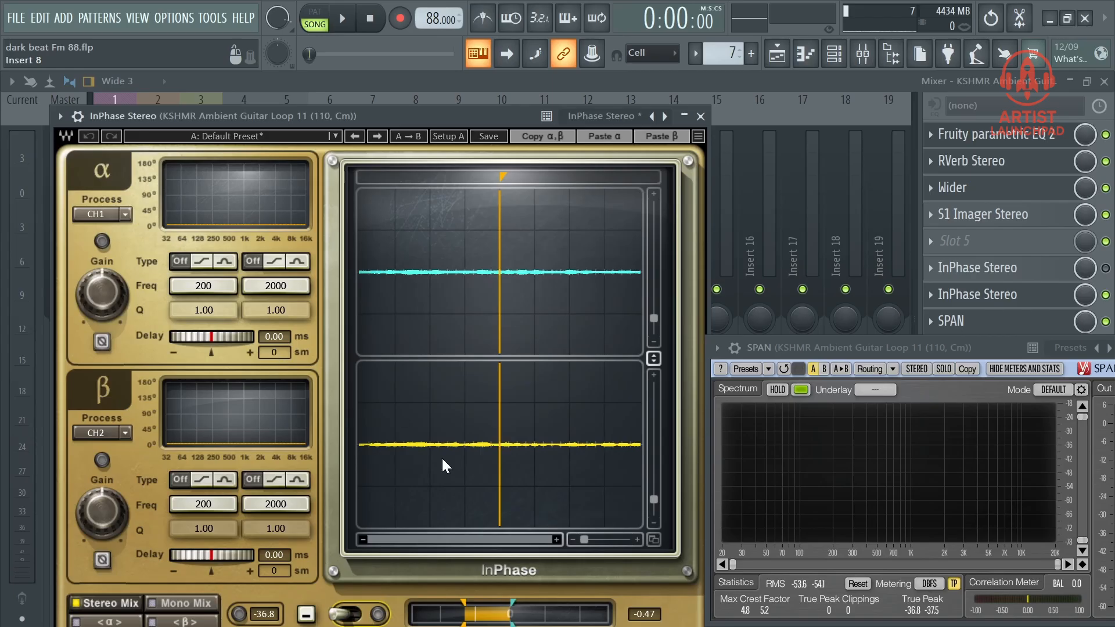
Step: Set the CH1 delay in the new InPhase Stereo to 0.84 ms, check the playing loop's correlation in SPAN, and close both plugins
{"action": "left_click_drag", "start_coordinate": [219, 336], "coordinate": [237, 337]}
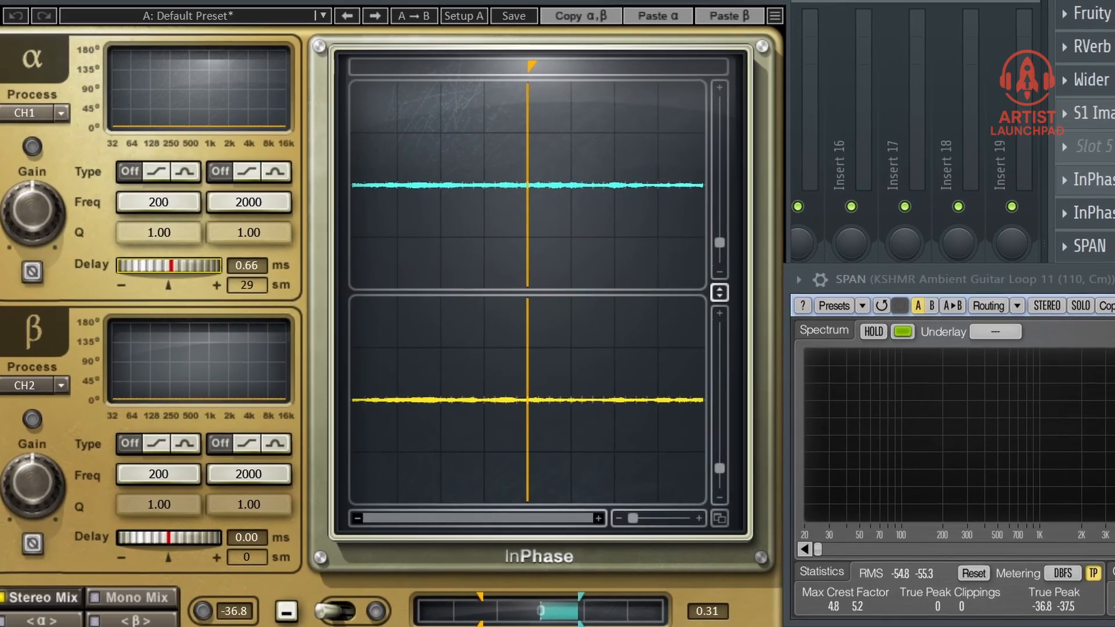
{"action": "left_click_drag", "start_coordinate": [168, 265], "coordinate": [172, 266]}
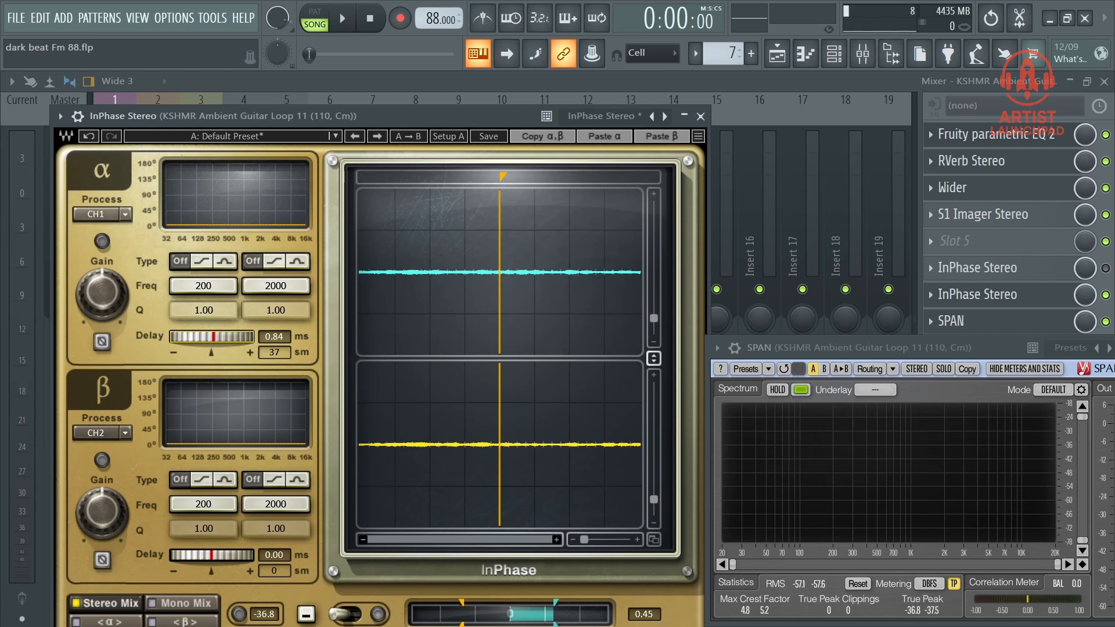
{"action": "left_click", "coordinate": [345, 20]}
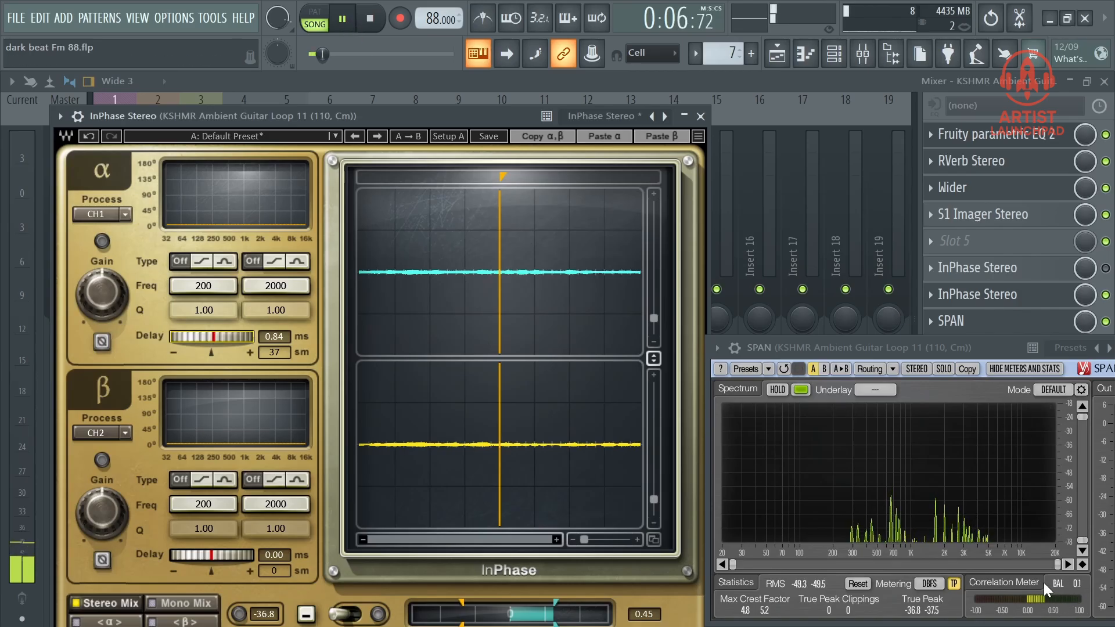
{"action": "left_click", "coordinate": [700, 116]}
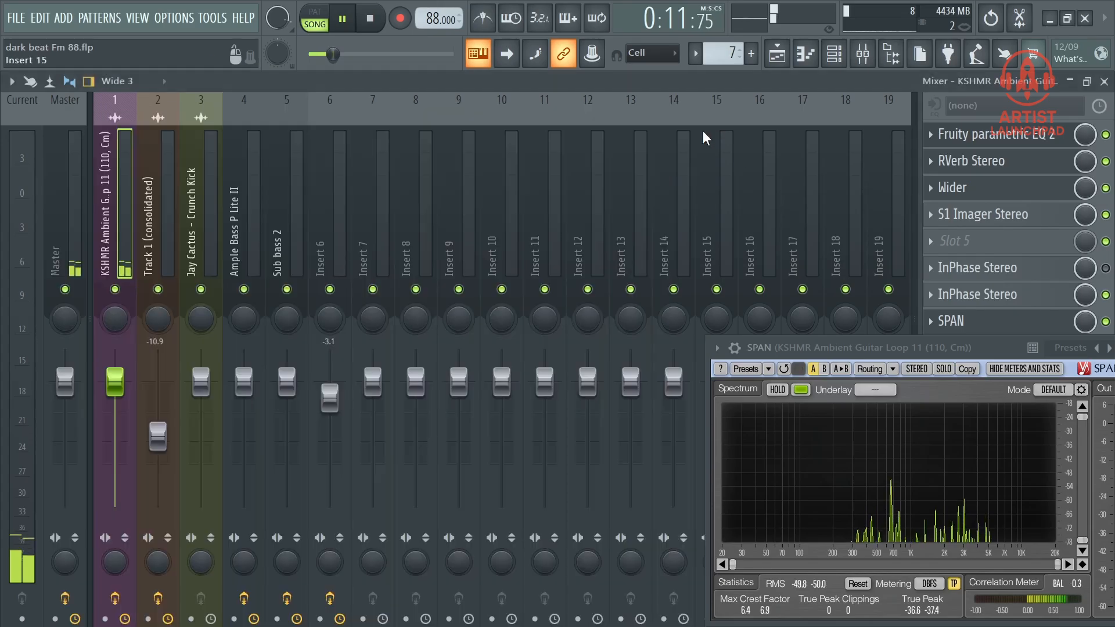
{"action": "left_click_drag", "start_coordinate": [991, 349], "coordinate": [717, 289]}
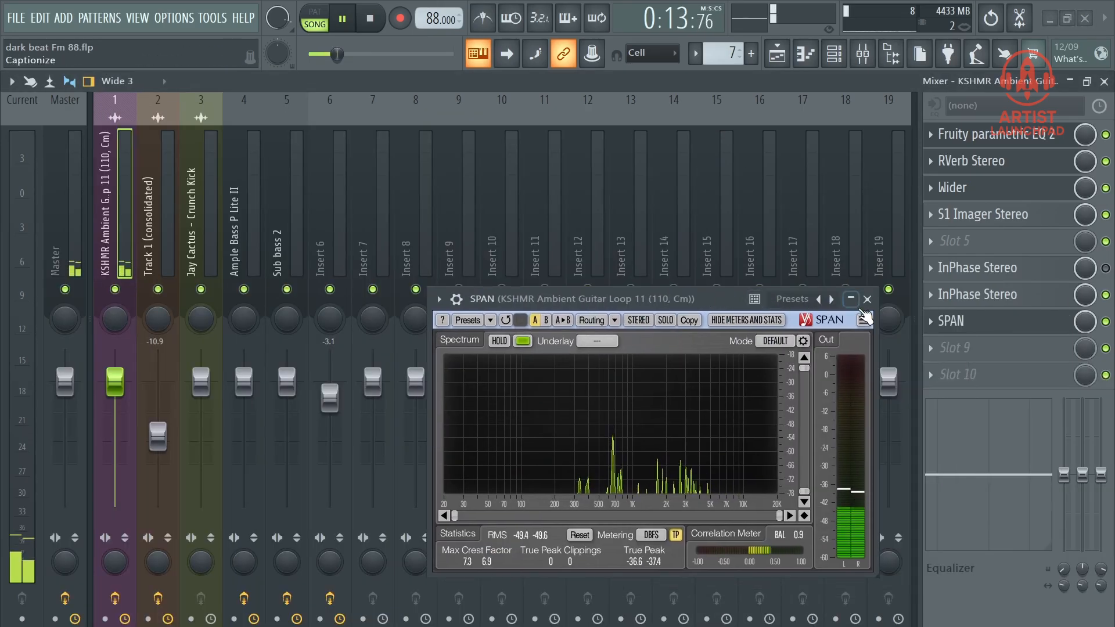
{"action": "left_click", "coordinate": [950, 319]}
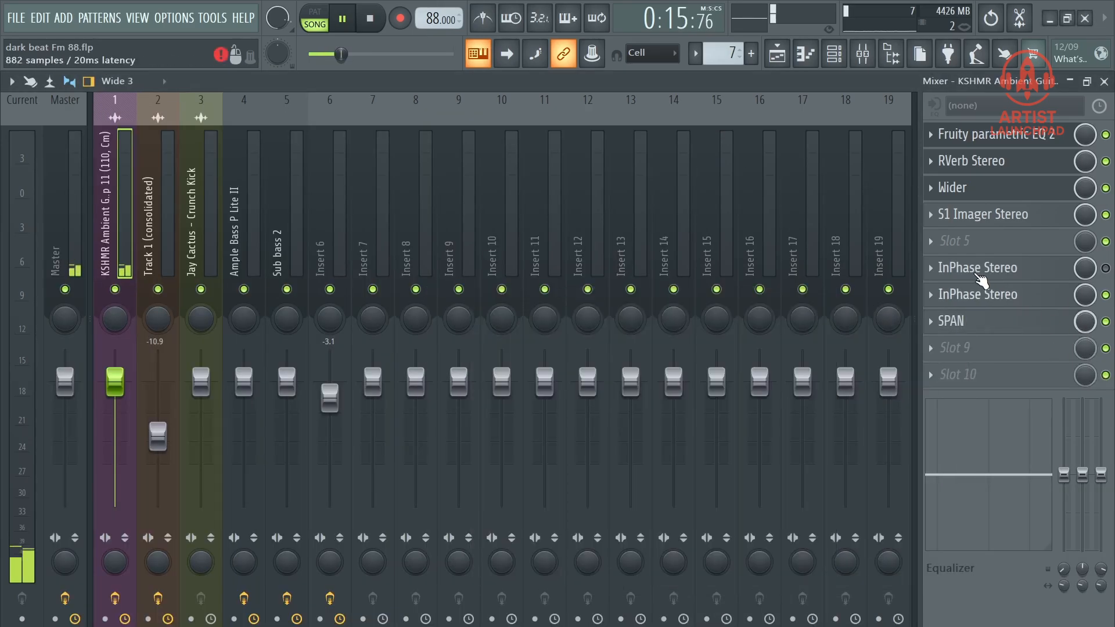
Step: Delete the bypassed InPhase Stereo from slot 6 of the guitar insert
{"action": "left_click", "coordinate": [932, 268]}
{"action": "left_click", "coordinate": [947, 302]}
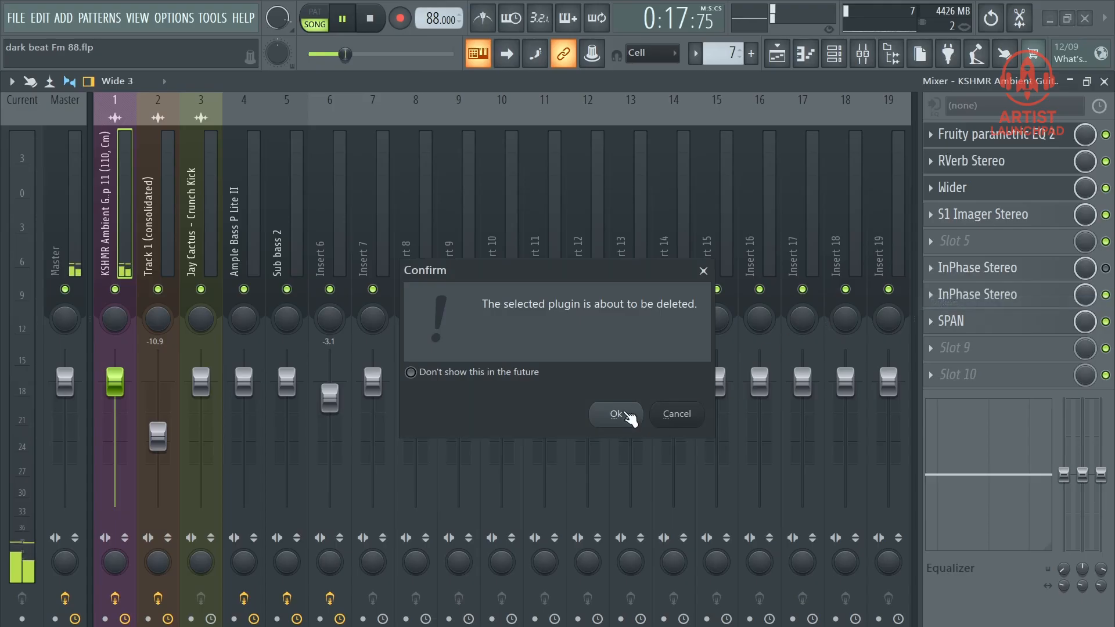
{"action": "left_click", "coordinate": [617, 414]}
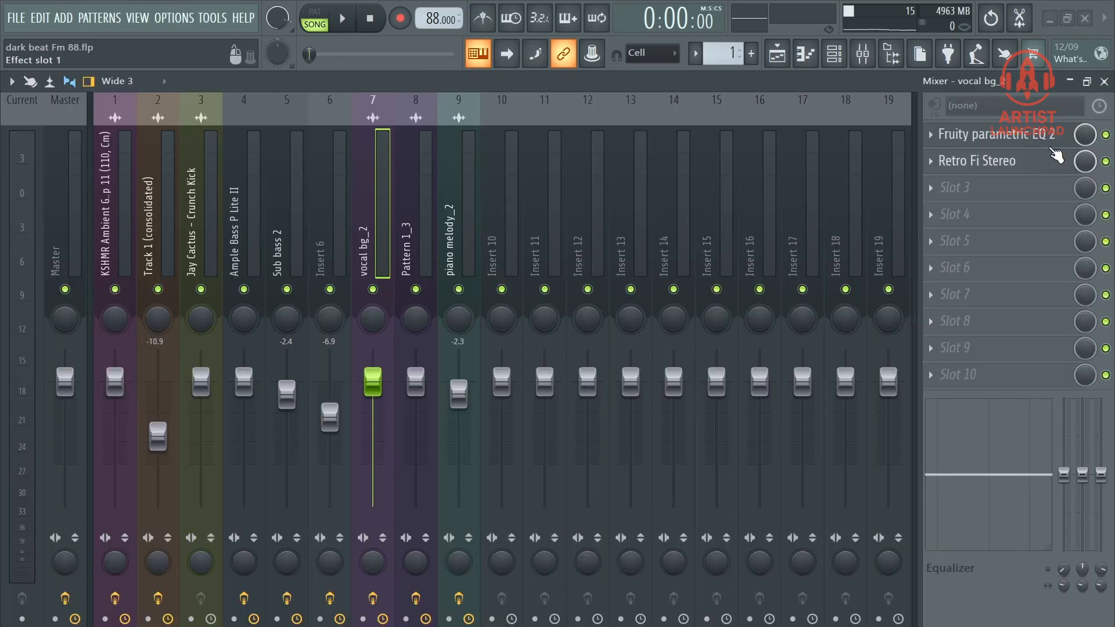
Step: Inspect the effects on the vocal bg_2 insert and GW PianoCentric Stereo on the piano melody_2 insert
{"action": "left_click", "coordinate": [994, 160]}
{"action": "left_click", "coordinate": [955, 123]}
{"action": "left_click", "coordinate": [431, 202]}
{"action": "left_click", "coordinate": [450, 206]}
{"action": "left_click", "coordinate": [1029, 135]}
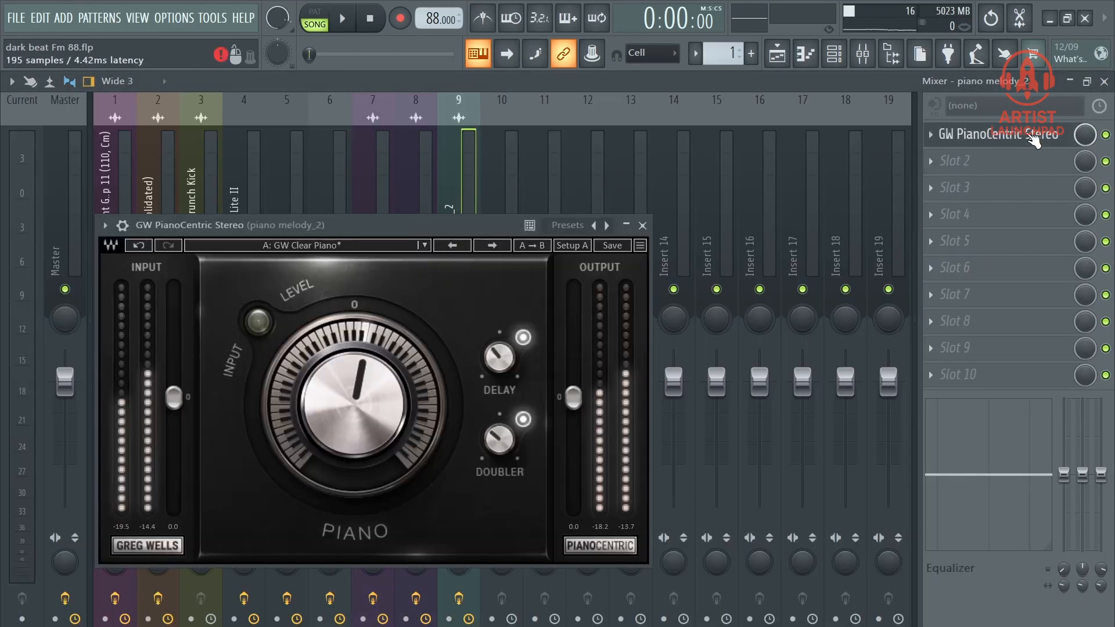
{"action": "left_click", "coordinate": [1030, 137]}
Step: Play the song while inspecting Fruity soft clipper, SSLComp Stereo and Pro-Q 3 on the Master, then close the mixer
{"action": "left_click", "coordinate": [57, 187]}
{"action": "left_click", "coordinate": [347, 18]}
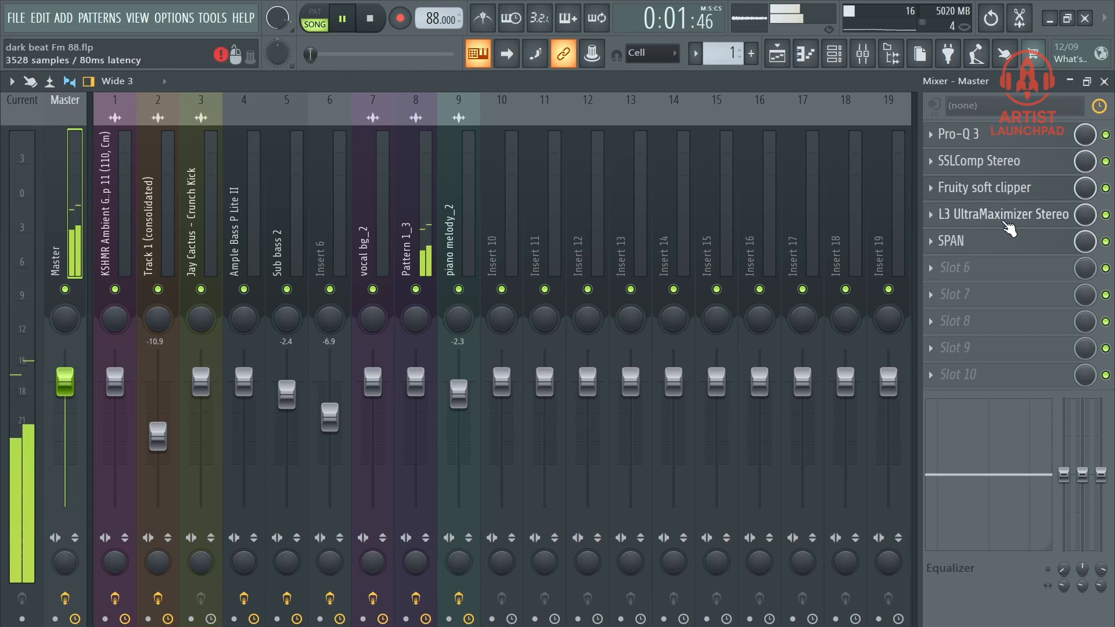
{"action": "left_click", "coordinate": [1003, 188]}
{"action": "left_click", "coordinate": [995, 163]}
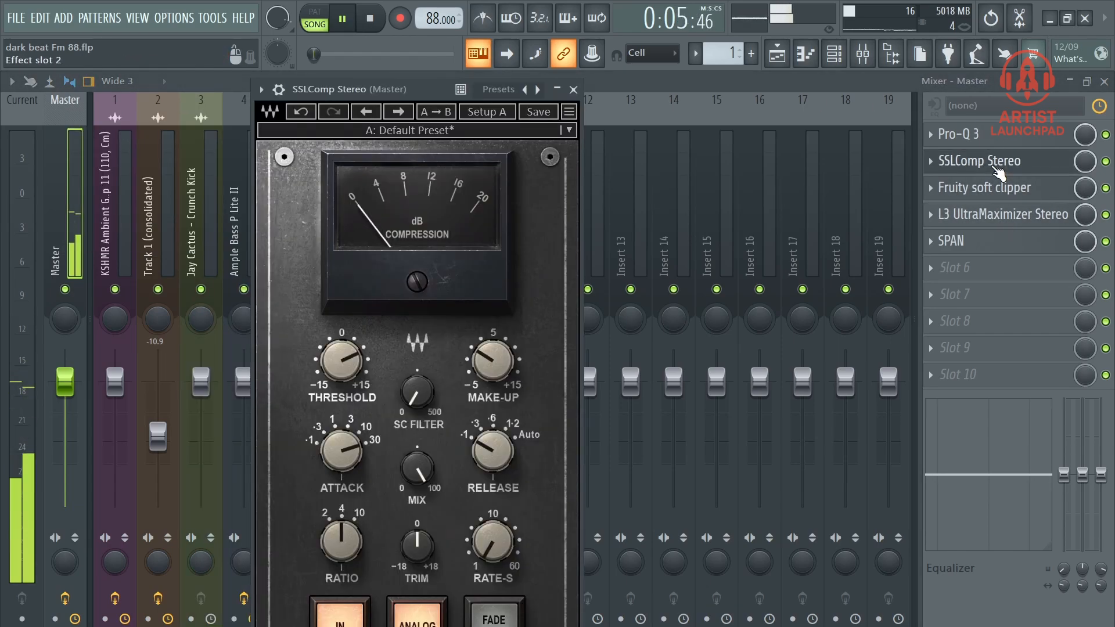
{"action": "left_click", "coordinate": [996, 165]}
{"action": "left_click", "coordinate": [1001, 138]}
{"action": "left_click", "coordinate": [1002, 138]}
{"action": "left_click", "coordinate": [1104, 81]}
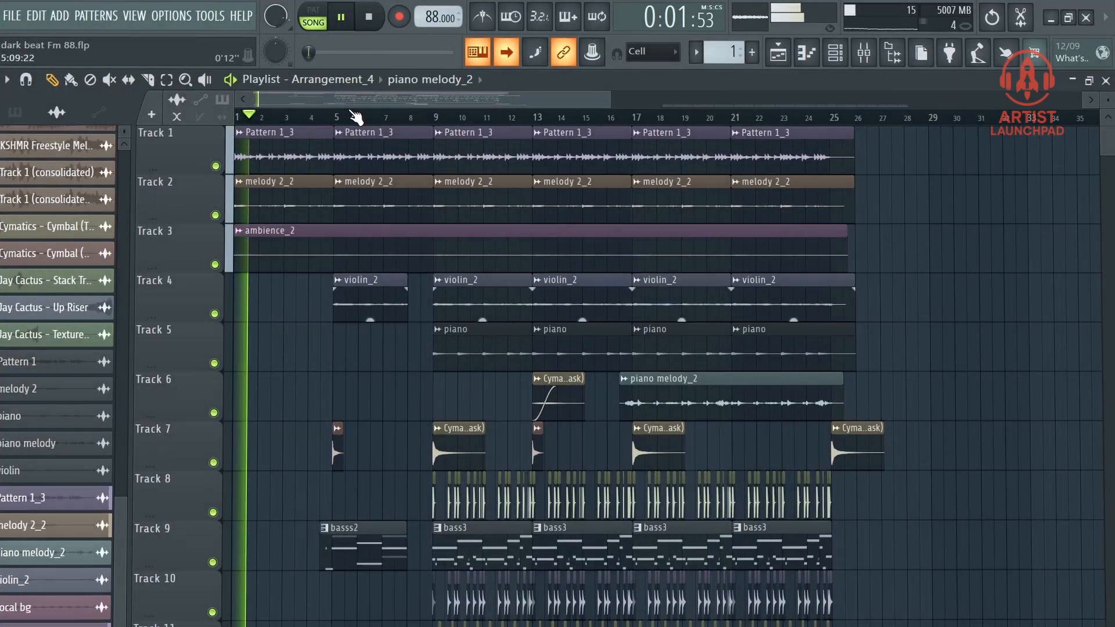
Step: Enlarge the playlist timeline and review the intro's tracks during playback, from the melodies down to vocal bg_2 and back up
{"action": "scroll", "coordinate": [352, 113], "scroll_direction": "up", "scroll_amount": 4}
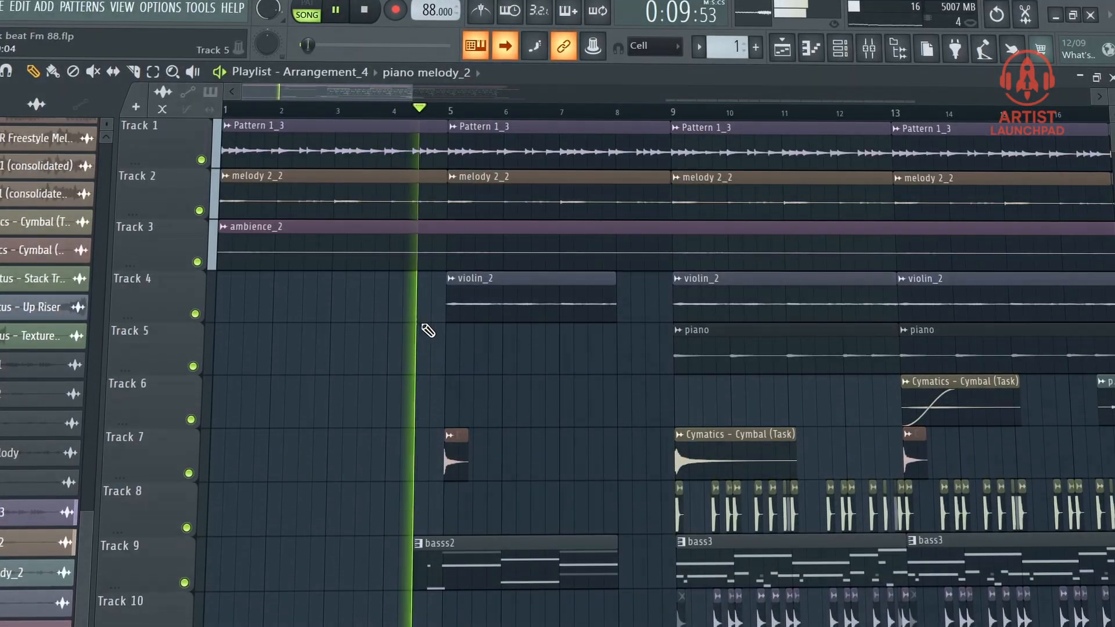
{"action": "scroll", "coordinate": [430, 331], "scroll_direction": "down", "scroll_amount": 1}
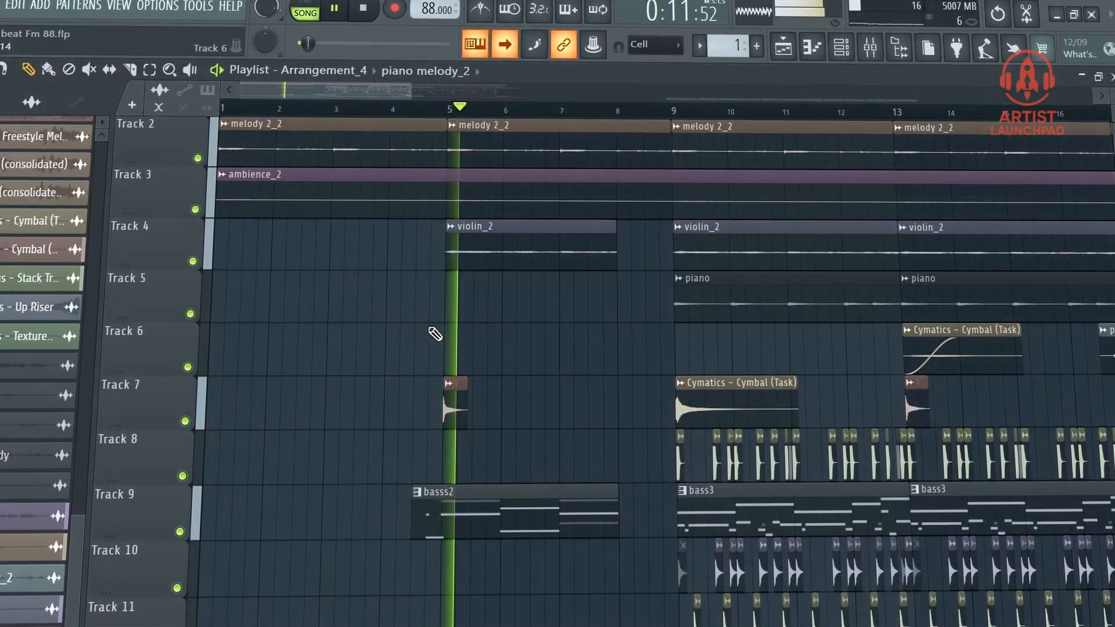
{"action": "scroll", "coordinate": [435, 334], "scroll_direction": "down", "scroll_amount": 9}
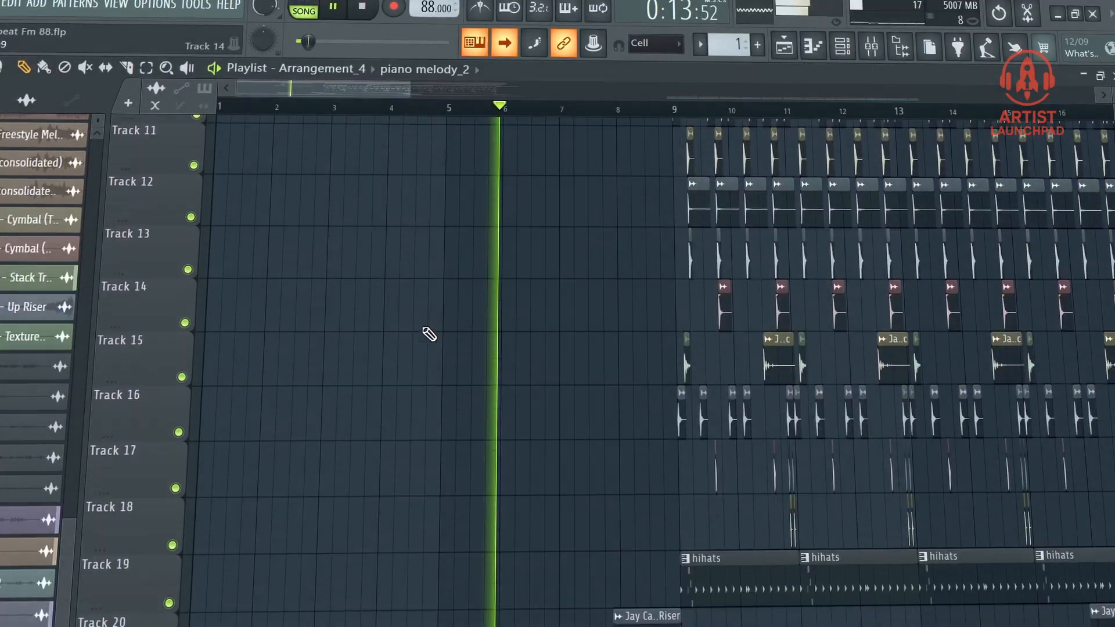
{"action": "scroll", "coordinate": [429, 334], "scroll_direction": "down", "scroll_amount": 5}
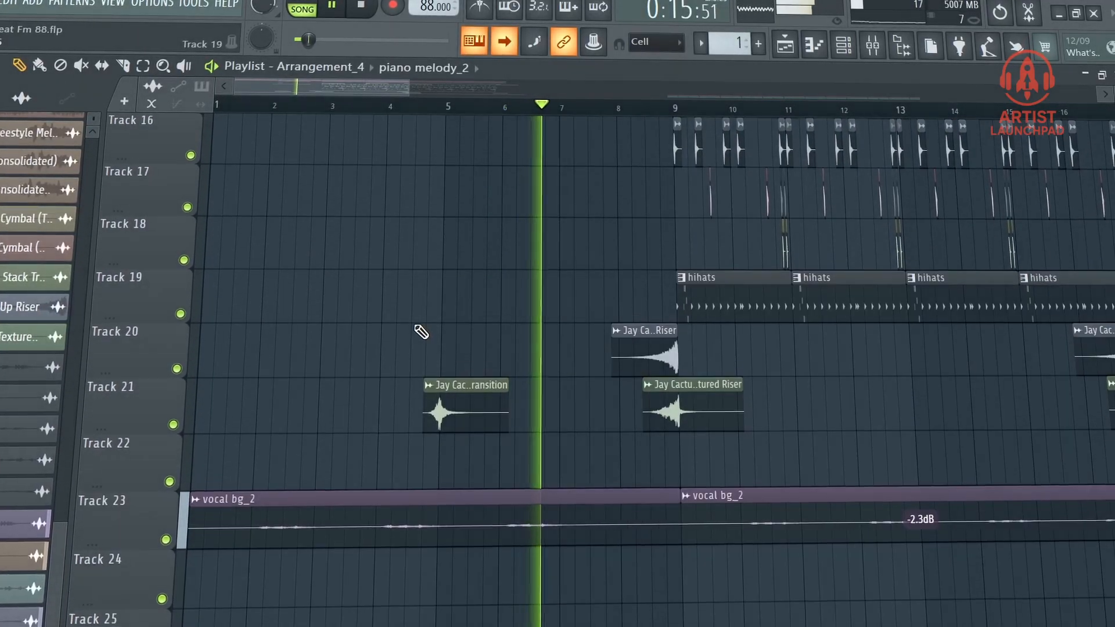
{"action": "scroll", "coordinate": [606, 382], "scroll_direction": "up", "scroll_amount": 6}
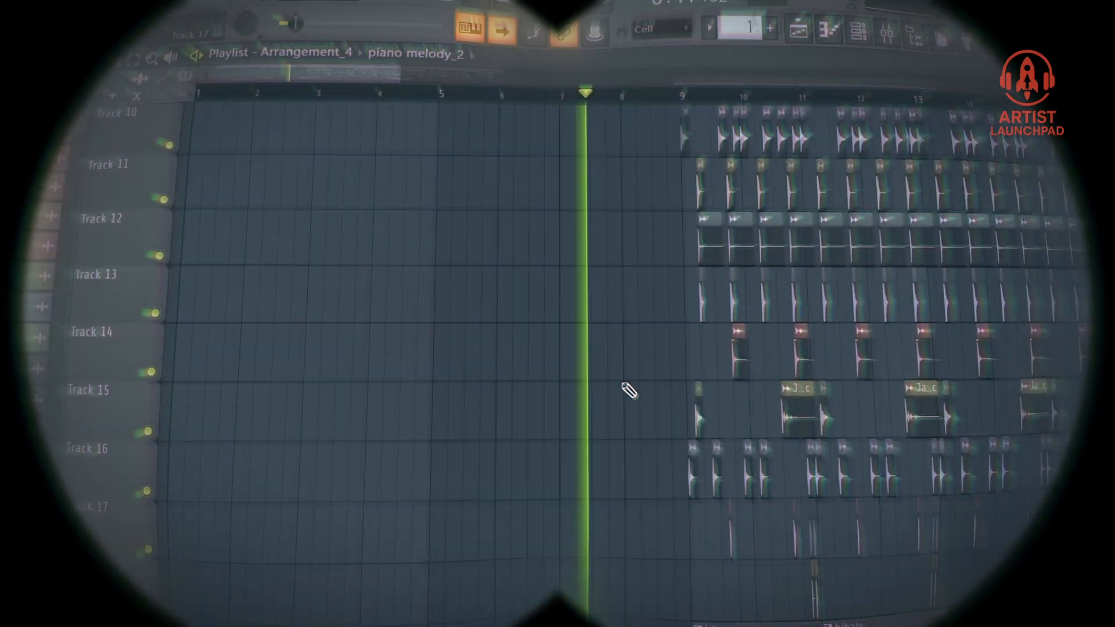
{"action": "scroll", "coordinate": [629, 389], "scroll_direction": "up", "scroll_amount": 6}
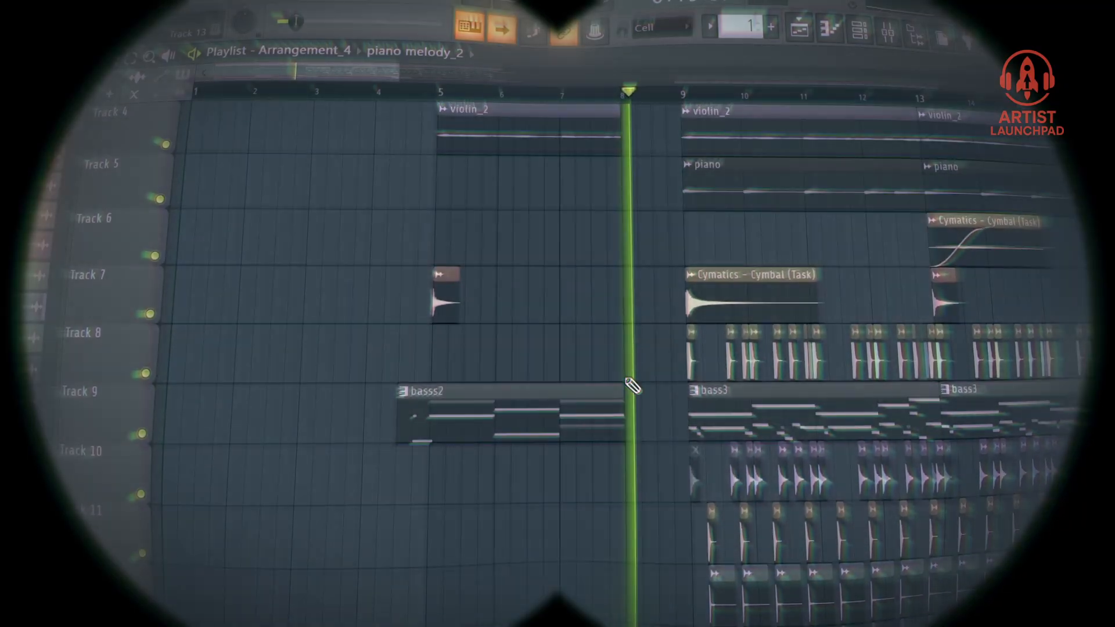
{"action": "scroll", "coordinate": [632, 386], "scroll_direction": "up", "scroll_amount": 3}
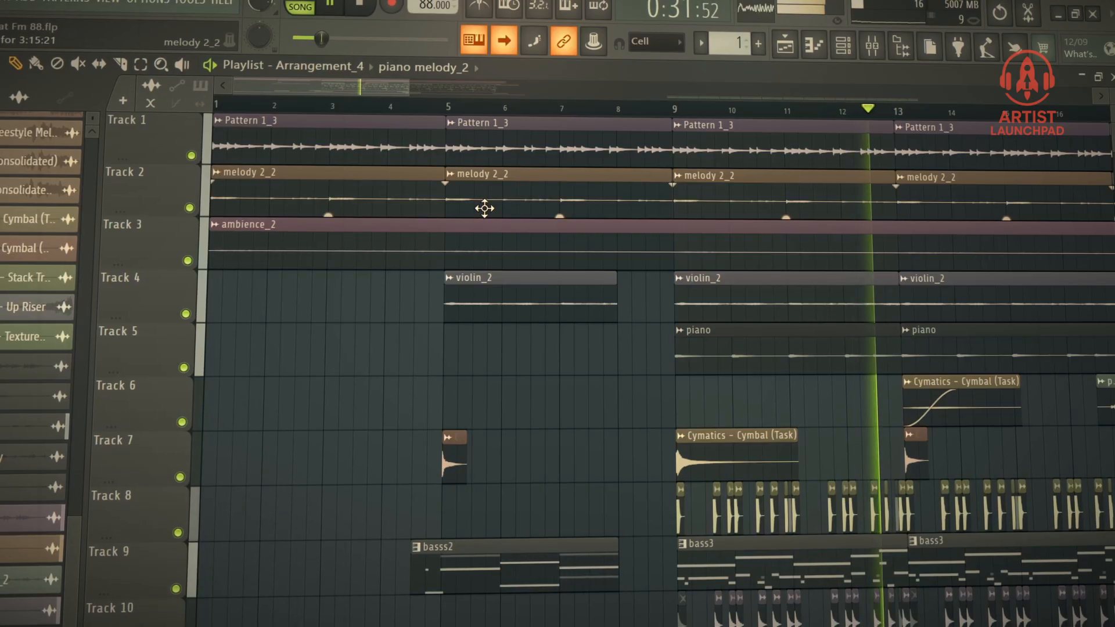
Step: Follow playback through the section from bar 9 onward, examining the bass, drum, hi-hat, riser, piano and violin tracks
{"action": "scroll", "coordinate": [558, 341], "scroll_direction": "down", "scroll_amount": 1}
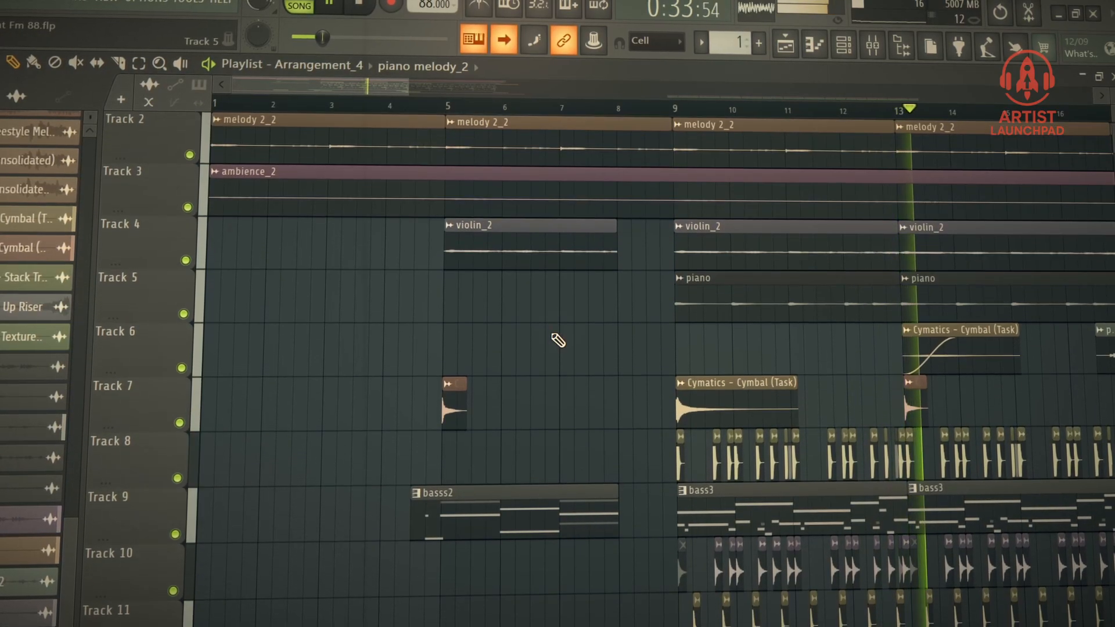
{"action": "scroll", "coordinate": [558, 341], "scroll_direction": "down", "scroll_amount": 3}
{"action": "scroll", "coordinate": [548, 333], "scroll_direction": "down", "scroll_amount": 1}
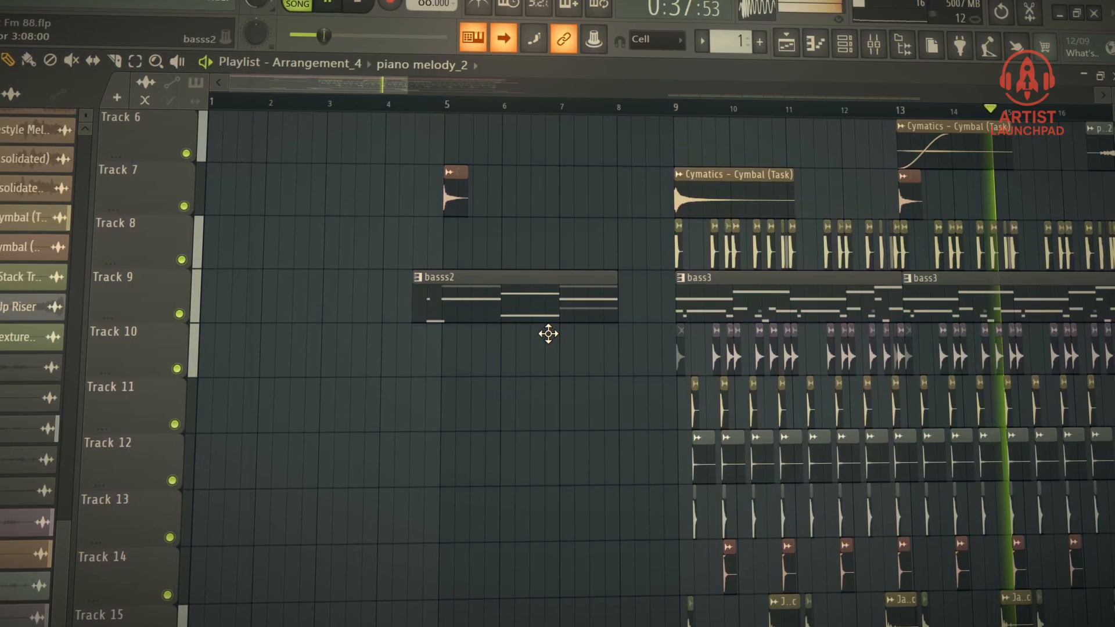
{"action": "scroll", "coordinate": [548, 334], "scroll_direction": "right", "scroll_amount": 2}
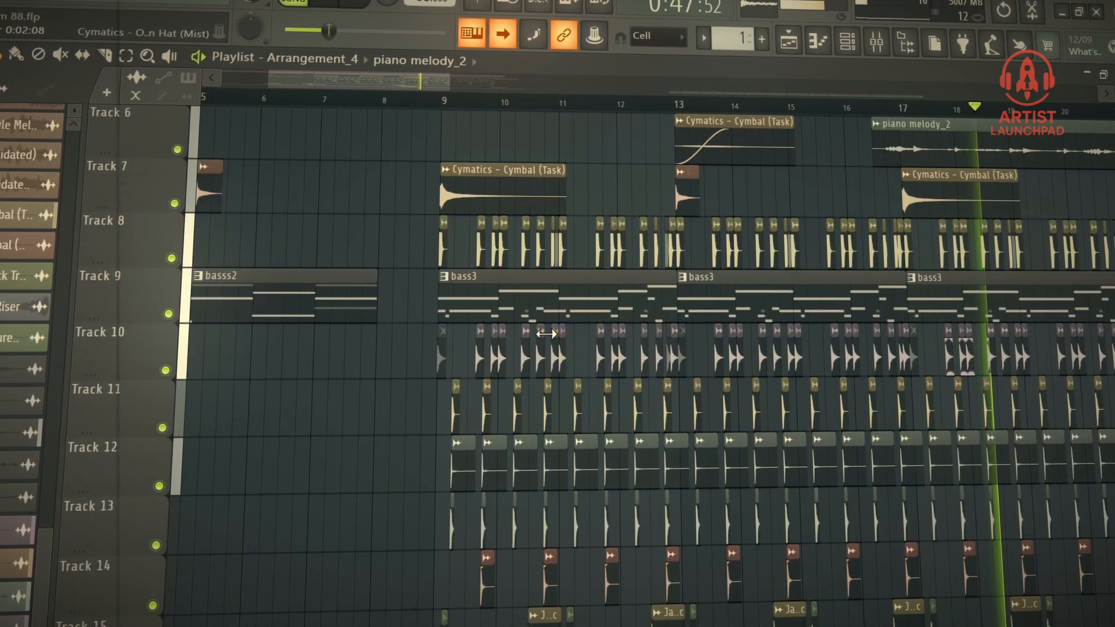
{"action": "scroll", "coordinate": [546, 333], "scroll_direction": "right", "scroll_amount": 4}
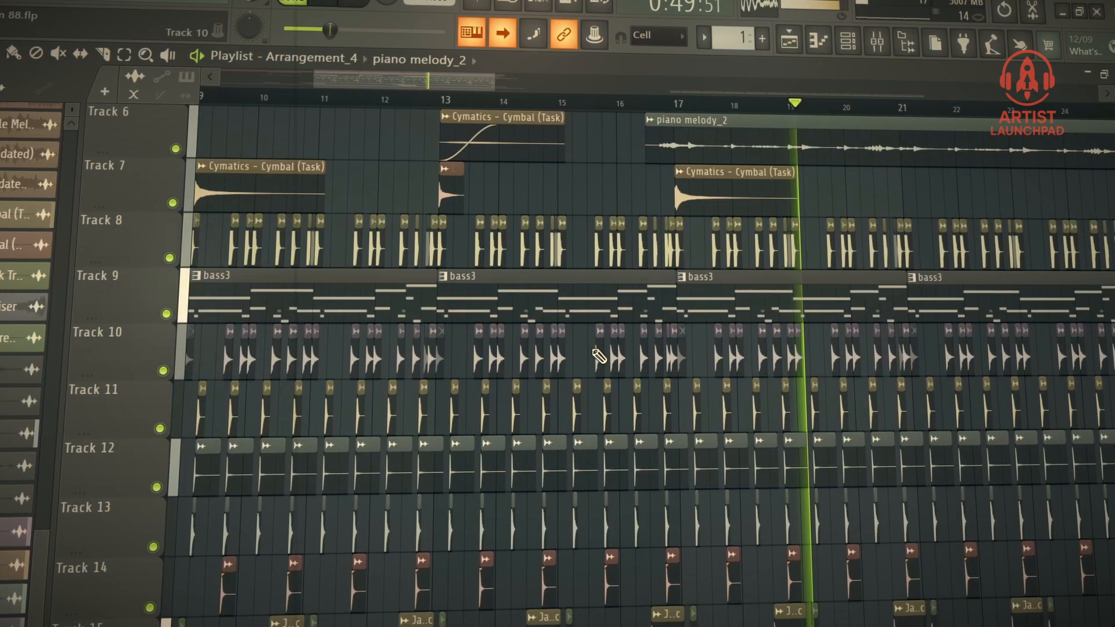
{"action": "scroll", "coordinate": [592, 357], "scroll_direction": "down", "scroll_amount": 3}
{"action": "scroll", "coordinate": [580, 355], "scroll_direction": "down", "scroll_amount": 4}
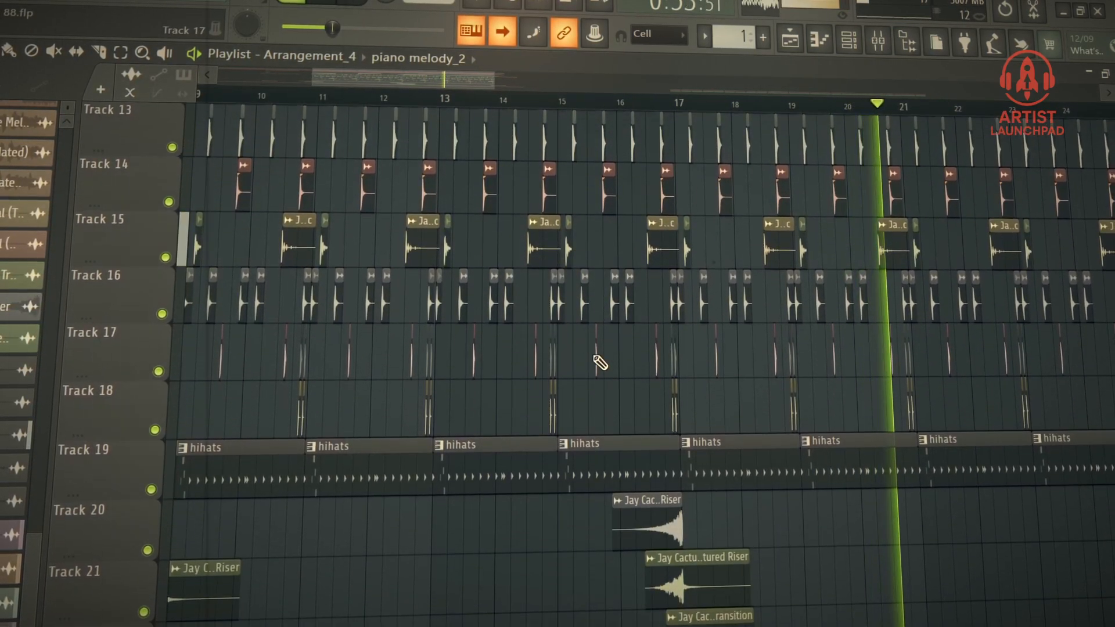
{"action": "scroll", "coordinate": [600, 363], "scroll_direction": "up", "scroll_amount": 3}
{"action": "scroll", "coordinate": [605, 358], "scroll_direction": "up", "scroll_amount": 5}
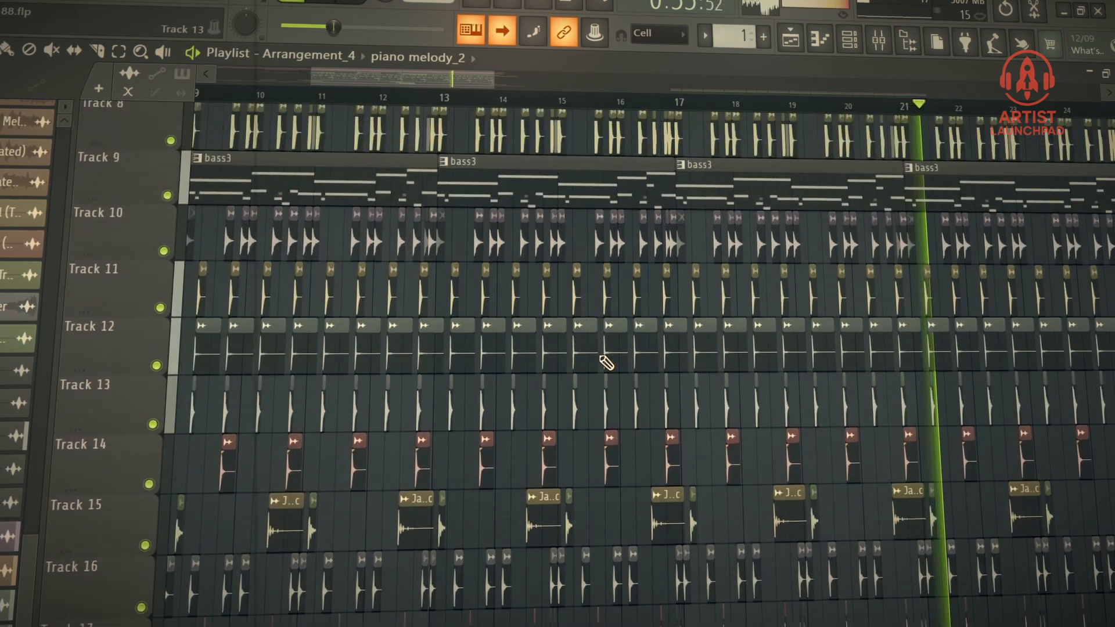
{"action": "scroll", "coordinate": [596, 354], "scroll_direction": "up", "scroll_amount": 4}
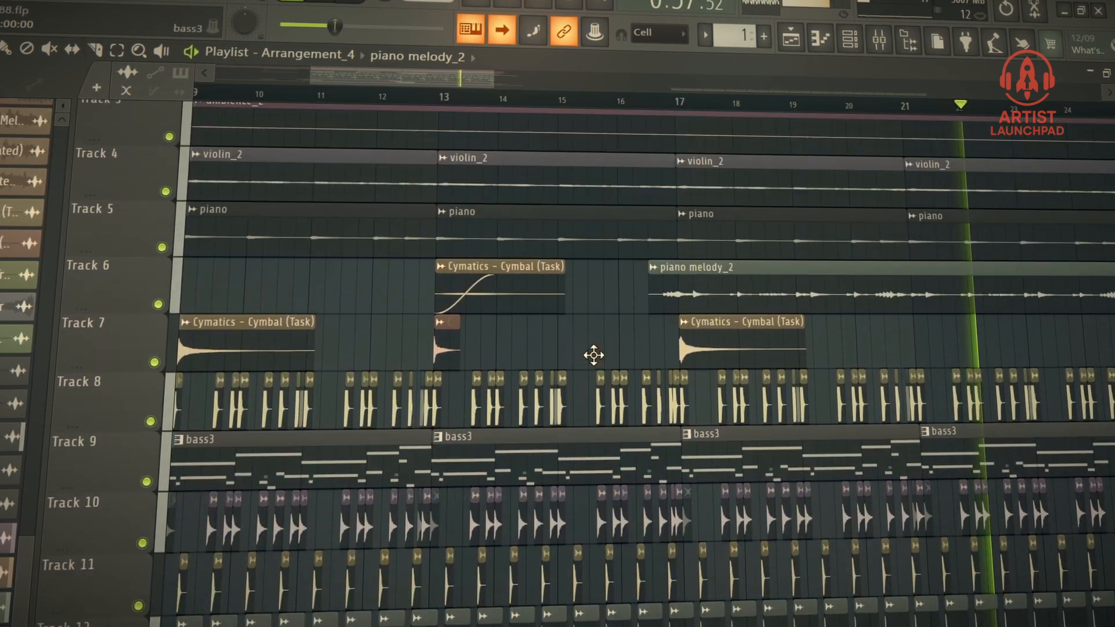
{"action": "scroll", "coordinate": [593, 354], "scroll_direction": "down", "scroll_amount": 3}
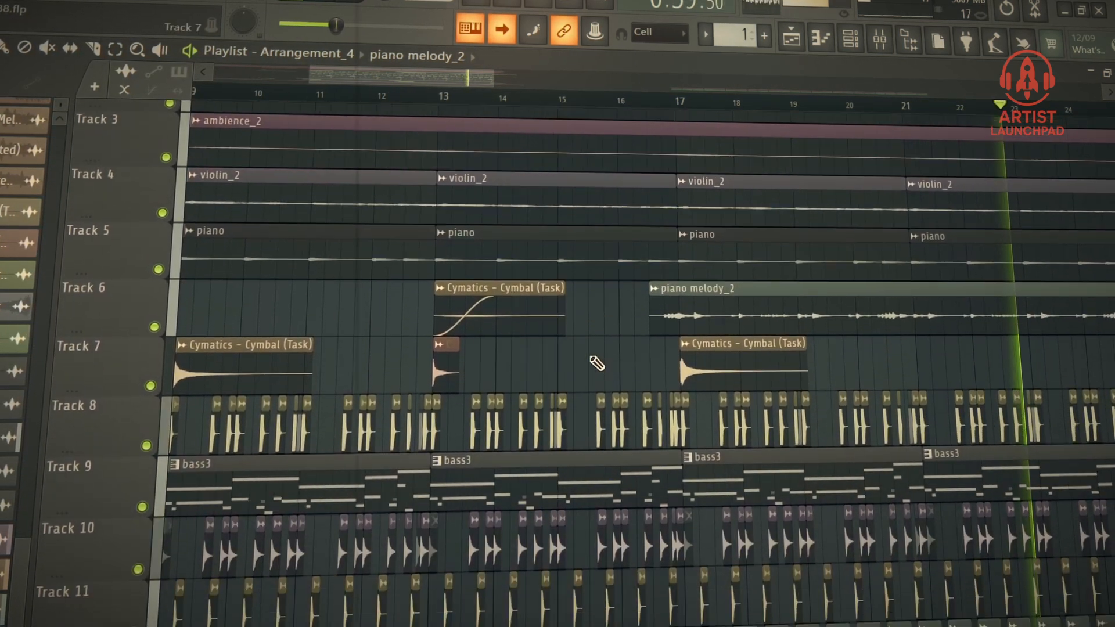